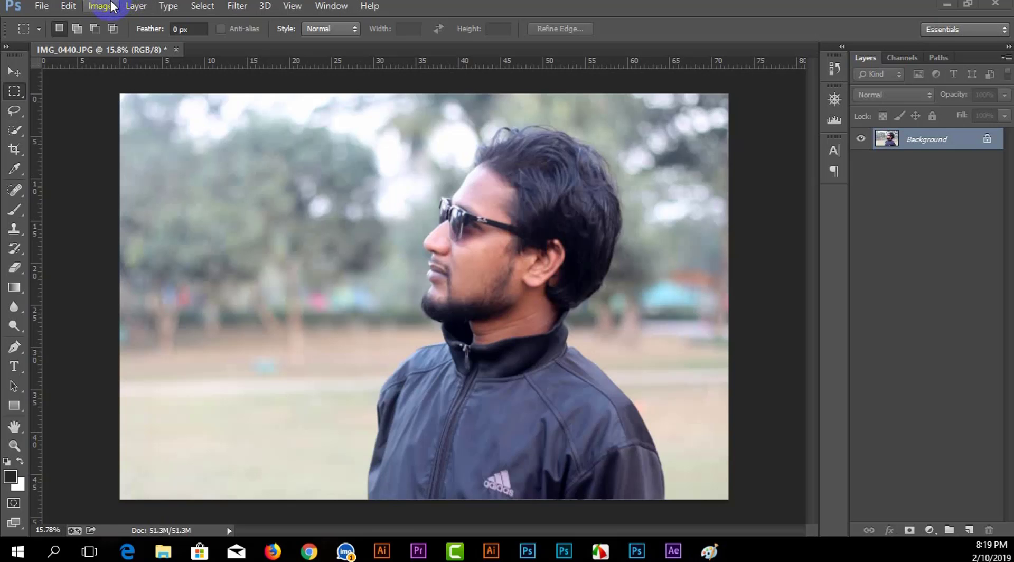
# - Apply Auto Contrast and then Auto Color to the portrait photo IMG_0440.JPG
pyautogui.click(111, 6)
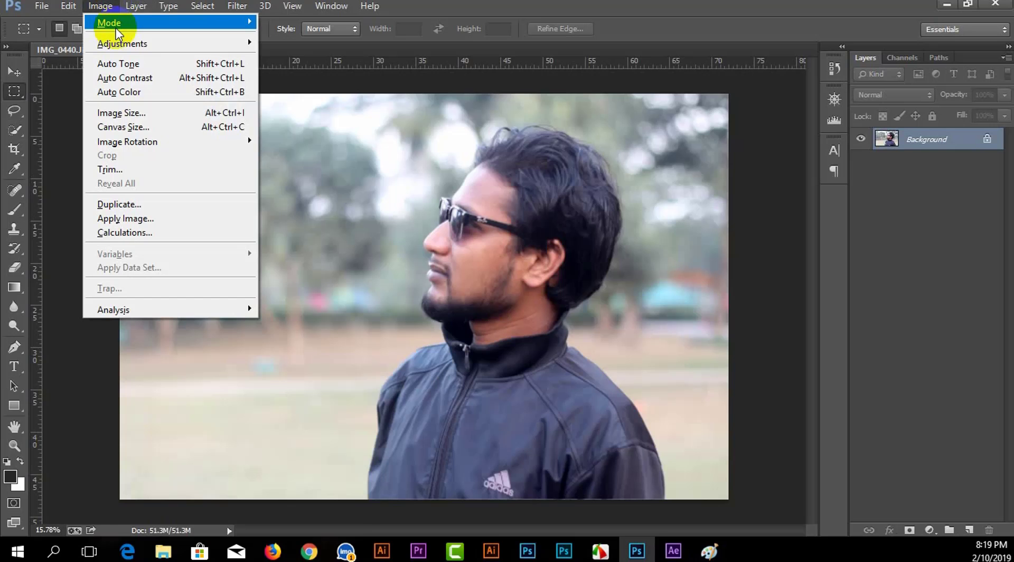
pyautogui.click(127, 79)
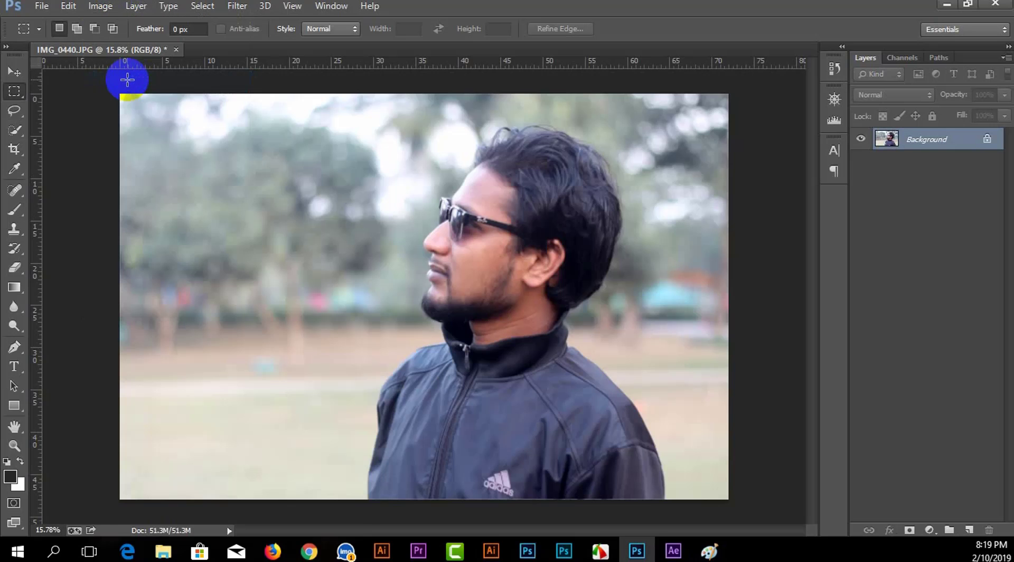
pyautogui.click(14, 73)
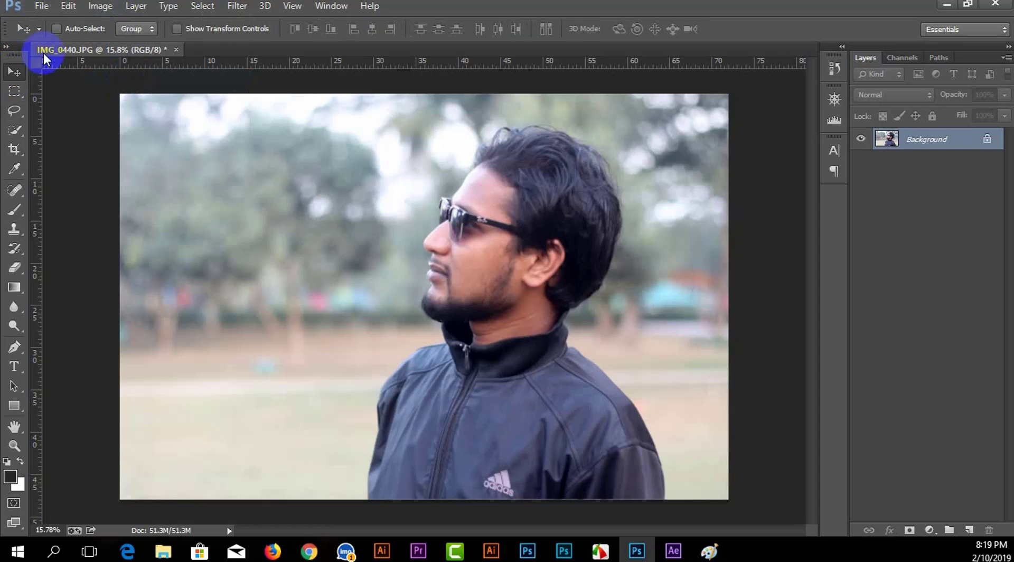
pyautogui.click(91, 8)
pyautogui.click(119, 90)
# - Create a new blank white 1950 × 1080 pixel document, Untitled-1
pyautogui.click(41, 6)
pyautogui.click(52, 22)
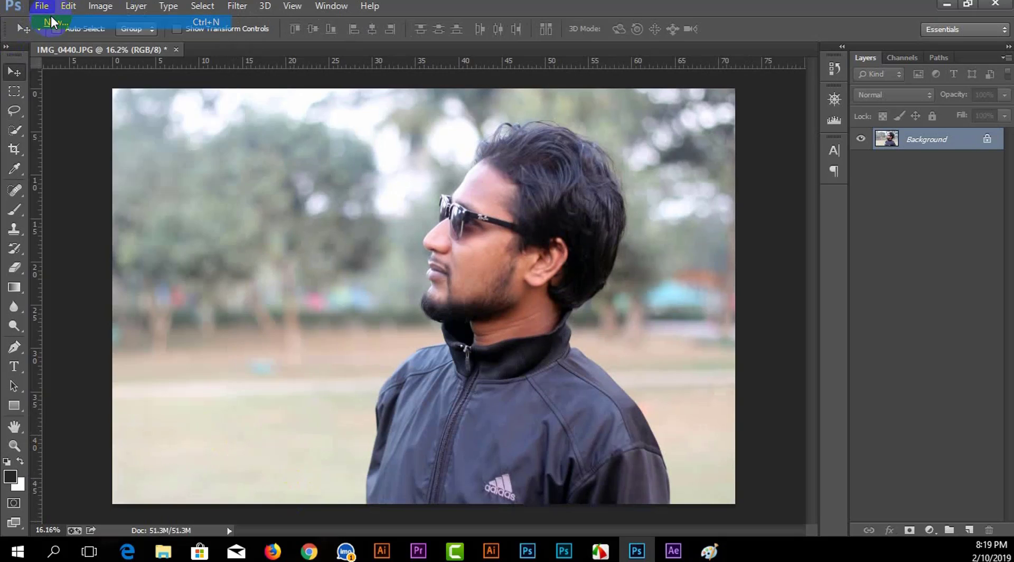
pyautogui.moveTo(419, 95); pyautogui.dragTo(264, 105)
pyautogui.write('1')
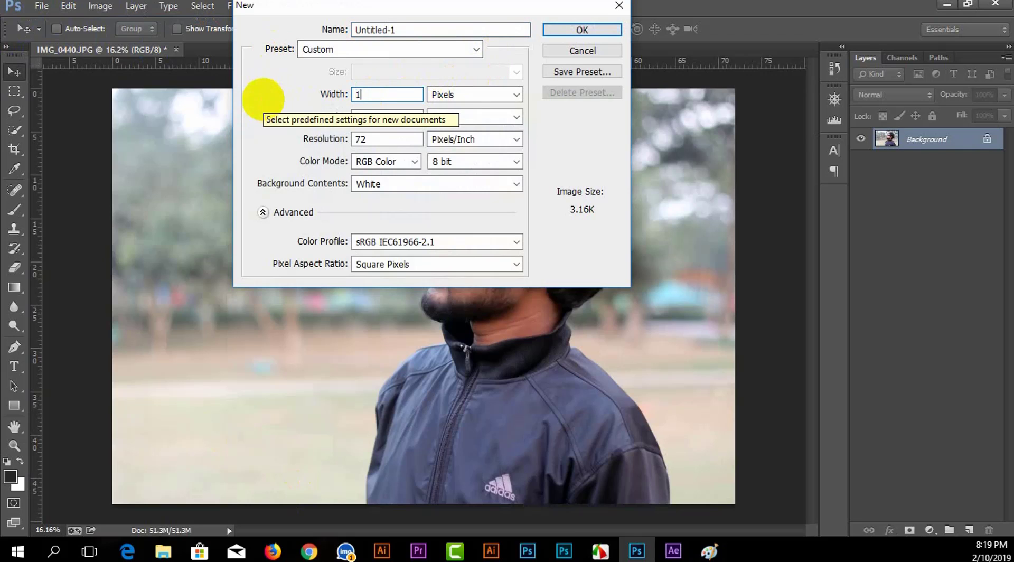
pyautogui.write('950')
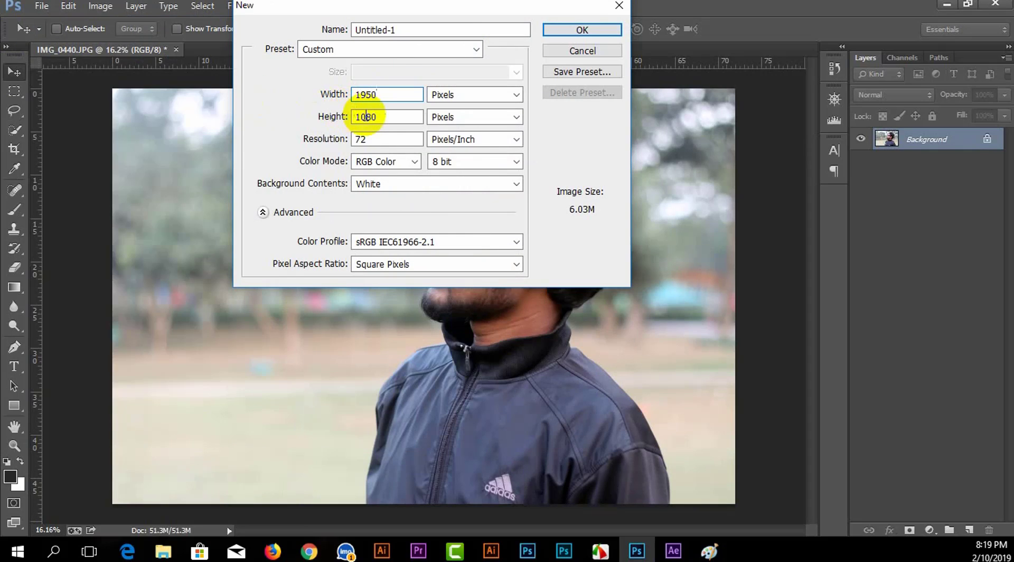
pyautogui.moveTo(389, 118); pyautogui.dragTo(345, 117)
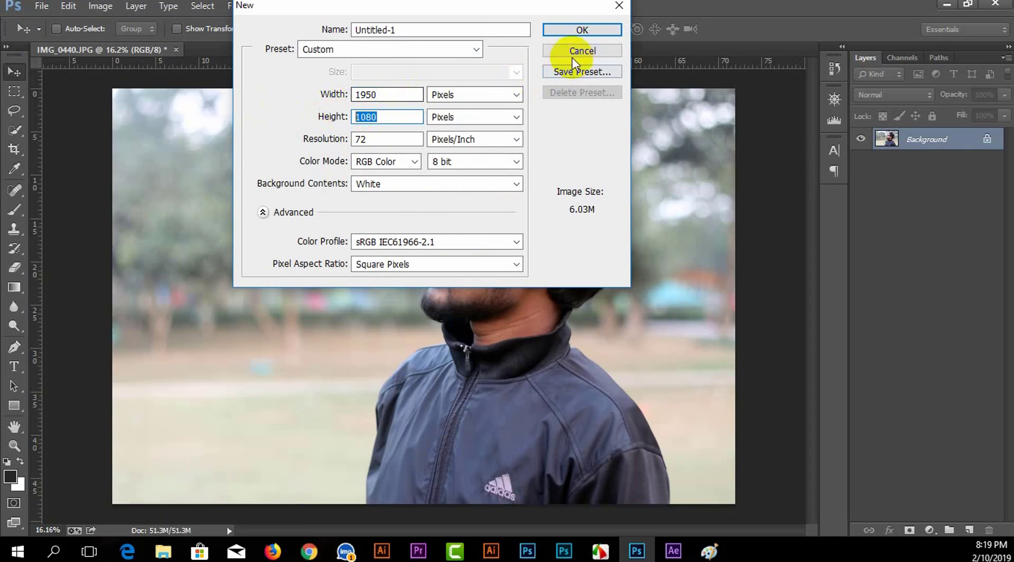
pyautogui.click(578, 31)
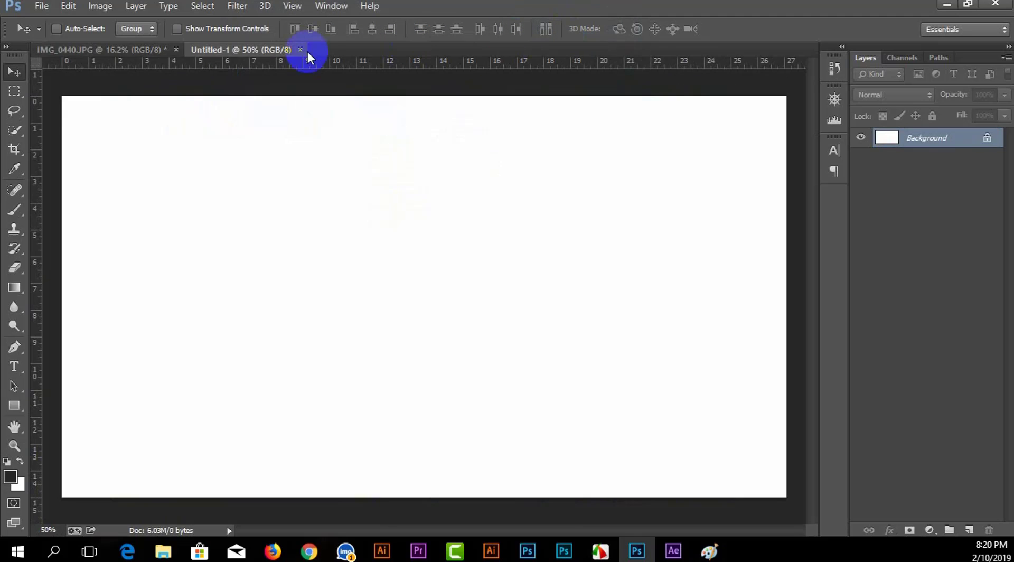
# - Drag the portrait photo into Untitled-1 as a new layer
pyautogui.click(134, 62)
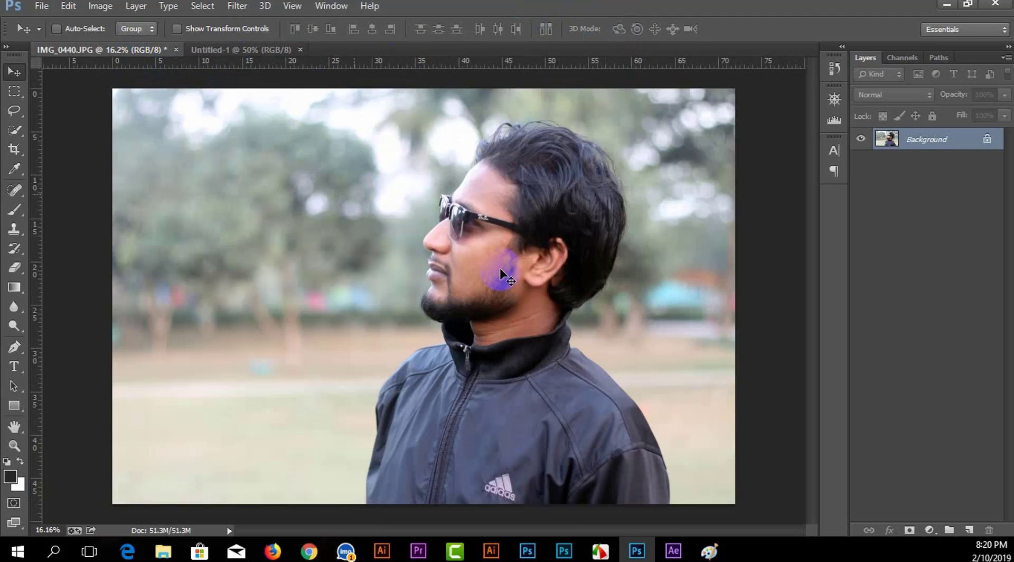
pyautogui.moveTo(500, 272)
pyautogui.mouseDown()
pyautogui.moveTo(268, 50)
pyautogui.moveTo(589, 391)
pyautogui.moveTo(675, 448)
pyautogui.moveTo(543, 351)
pyautogui.moveTo(650, 353)
pyautogui.moveTo(453, 324)
pyautogui.moveTo(515, 340)
pyautogui.moveTo(527, 324)
pyautogui.moveTo(551, 327)
pyautogui.mouseUp()
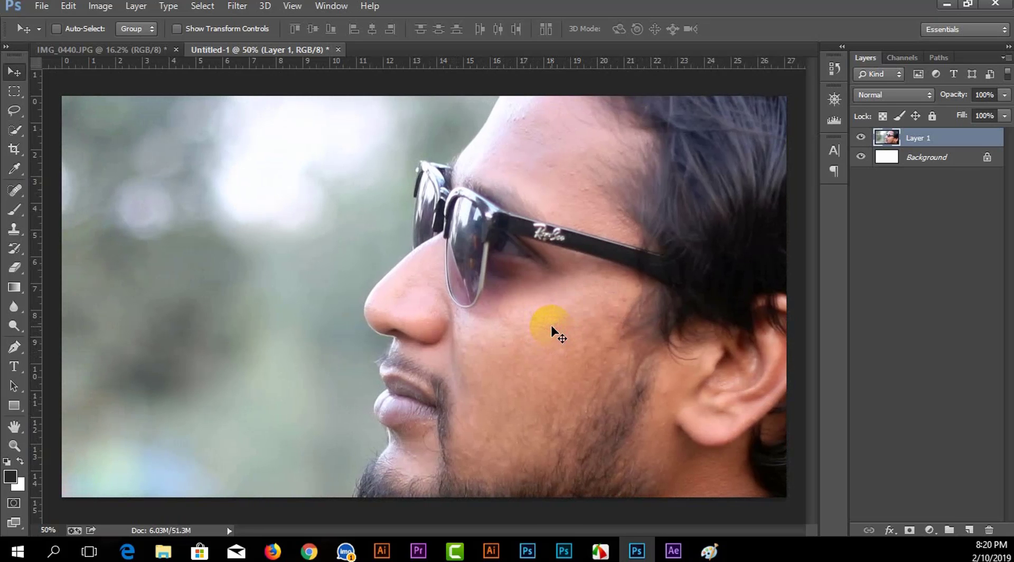
pyautogui.scroll(1, 551, 328)
pyautogui.scroll(1, 551, 328)
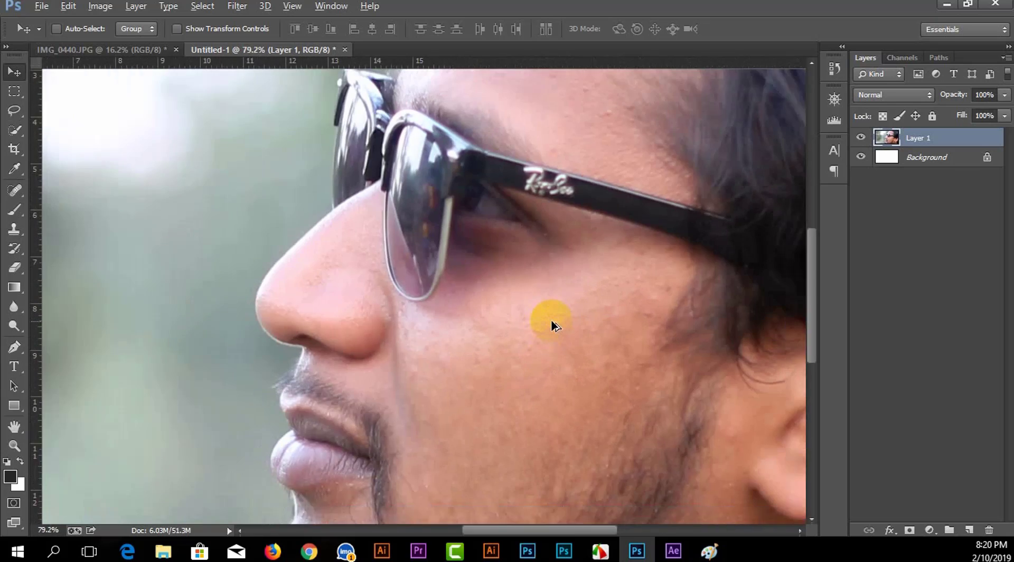
pyautogui.scroll(-2, 551, 329)
pyautogui.scroll(-2, 552, 328)
pyautogui.scroll(1, 553, 324)
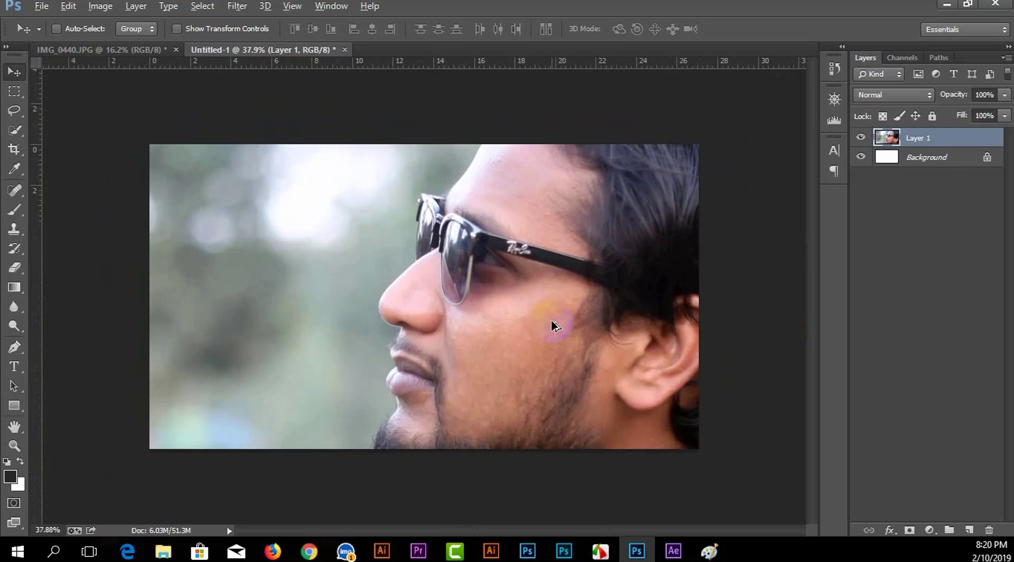
# - Scale the photo proportionally to 74% and position the face on the right
pyautogui.hotkey('ctrl', 't')
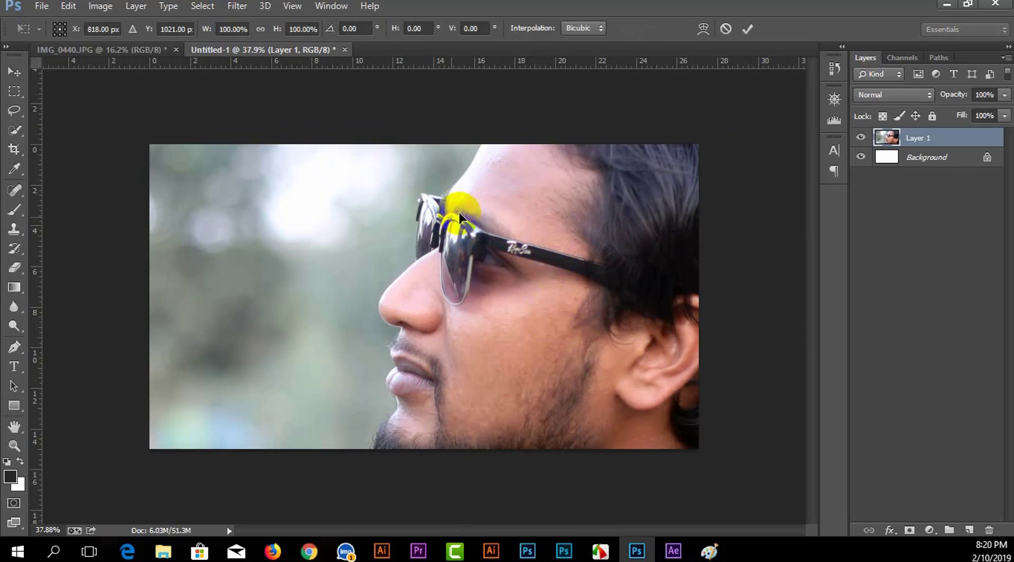
pyautogui.click(260, 29)
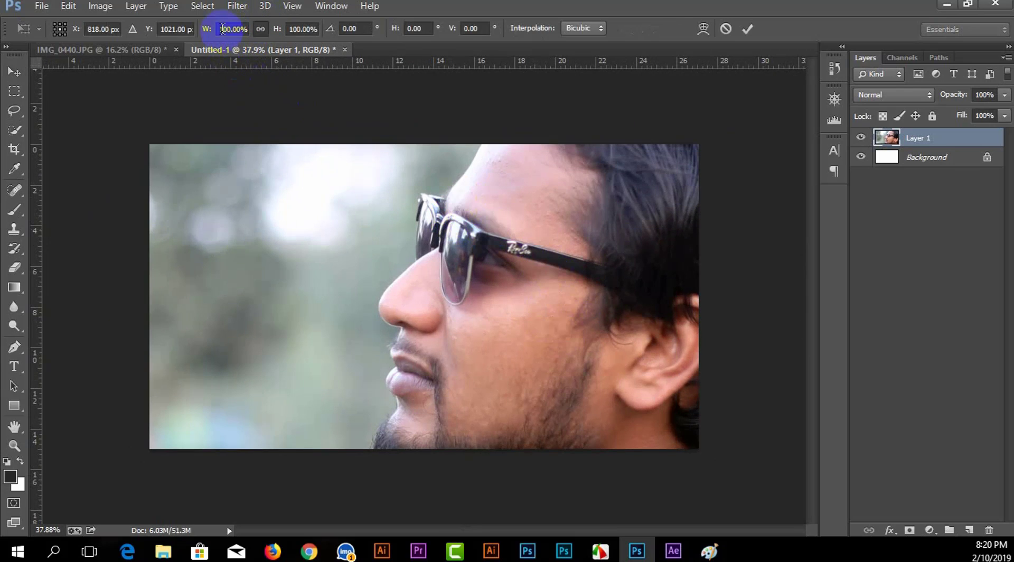
pyautogui.moveTo(203, 30); pyautogui.dragTo(174, 29)
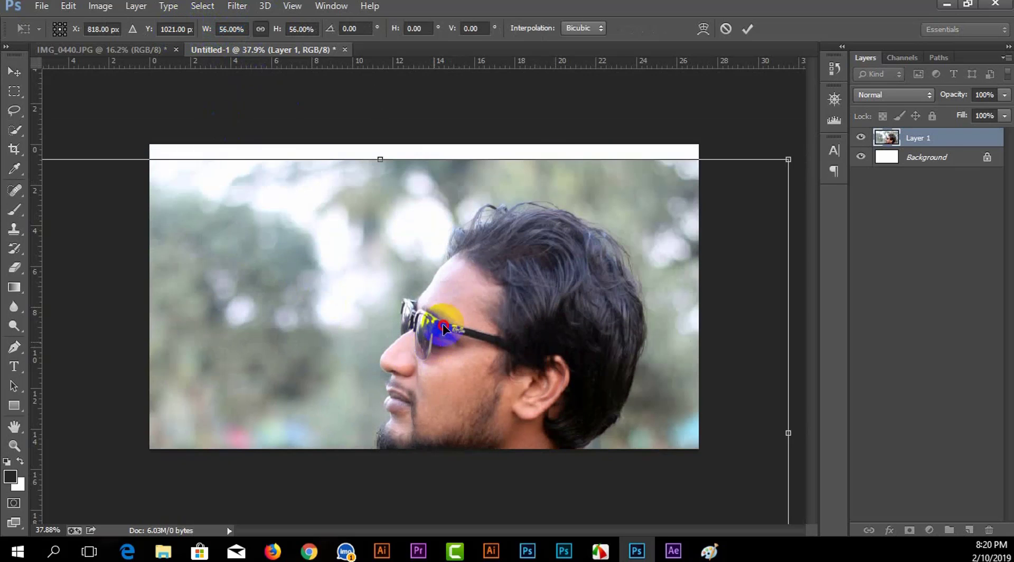
pyautogui.moveTo(441, 330); pyautogui.dragTo(470, 287)
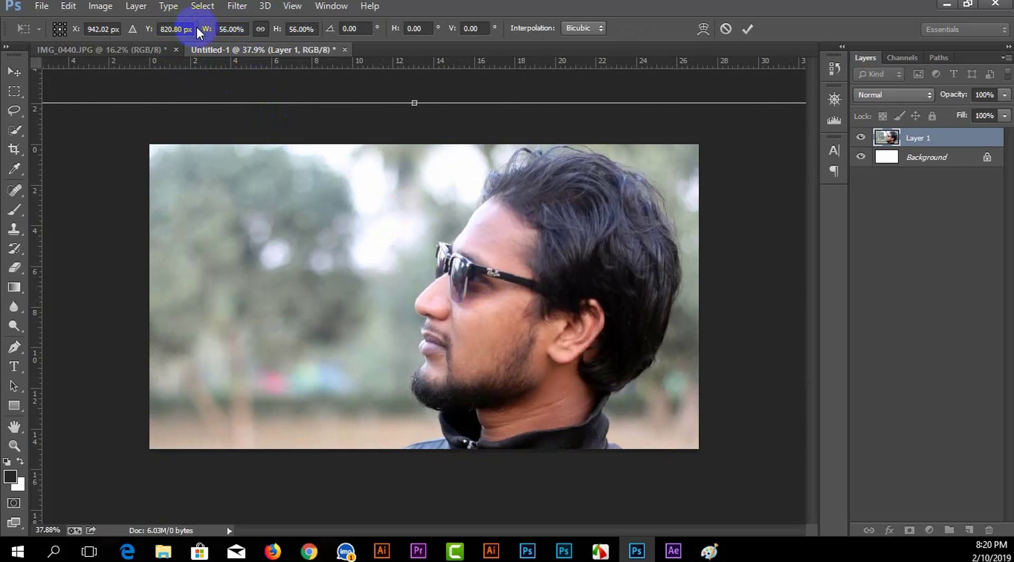
pyautogui.moveTo(211, 34); pyautogui.dragTo(214, 36)
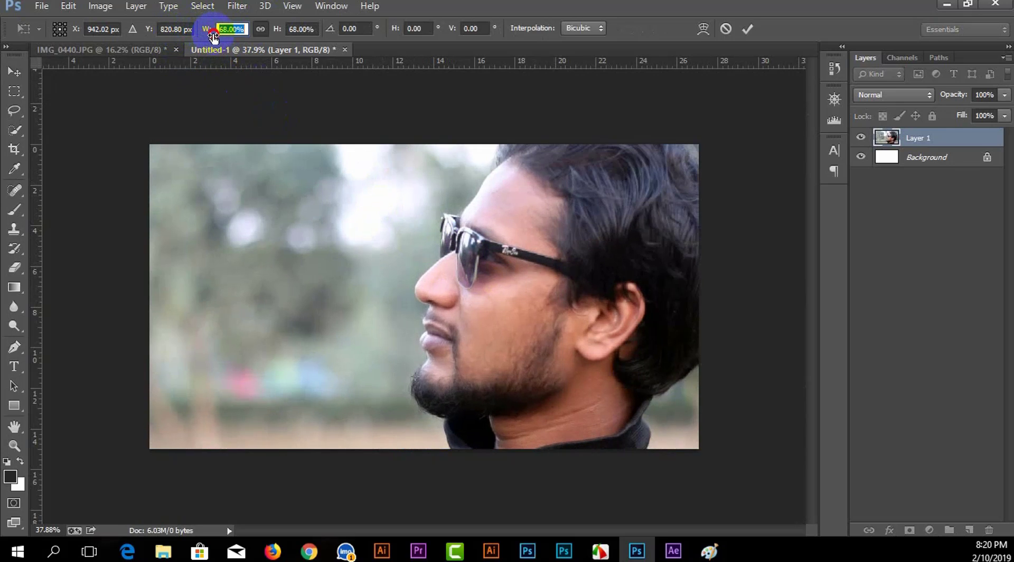
pyautogui.moveTo(517, 290); pyautogui.dragTo(549, 324)
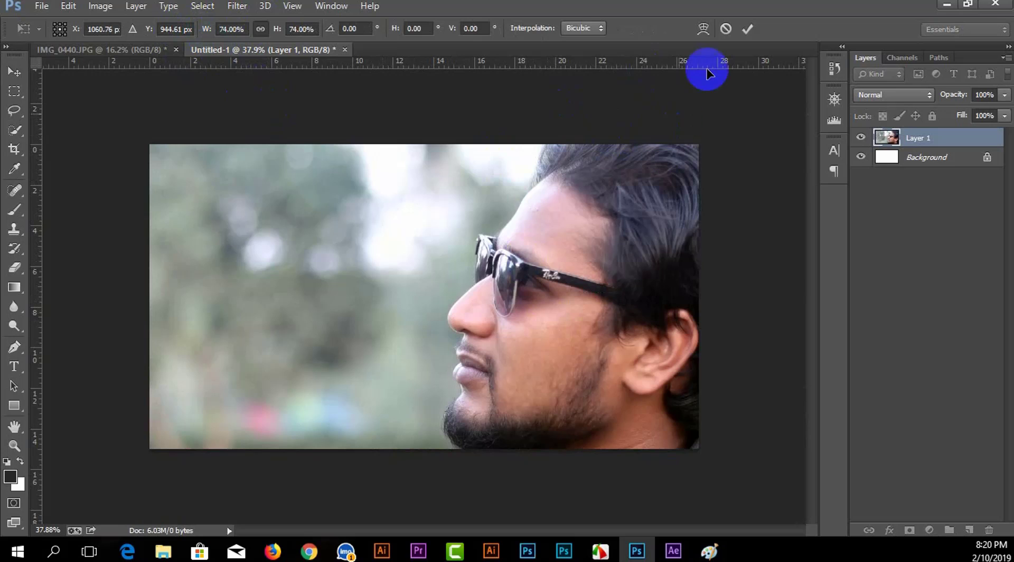
pyautogui.click(747, 29)
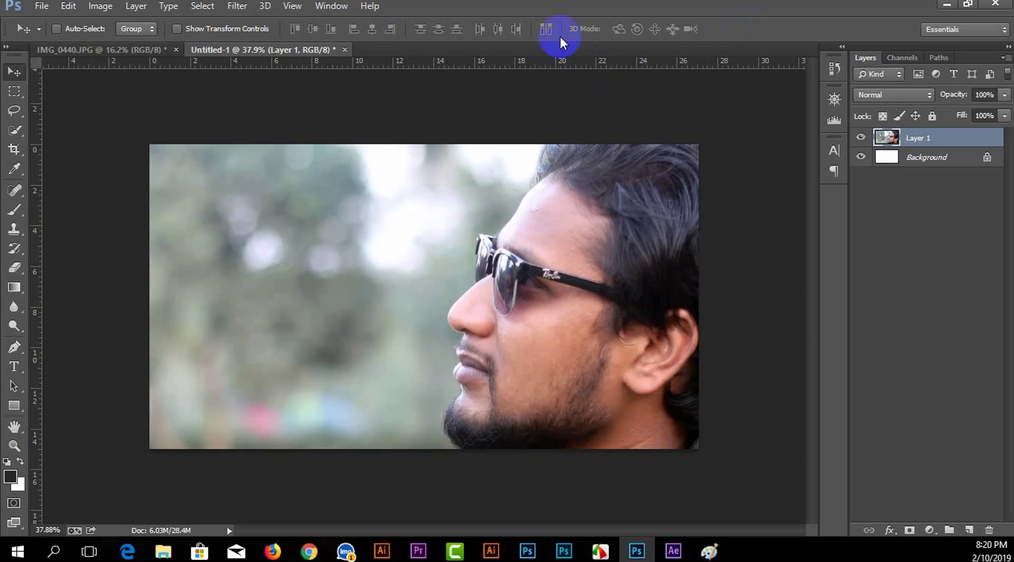
# - Open Camera Raw on the photo layer, nudge temperature, and try Auto then Default tones
pyautogui.click(235, 5)
pyautogui.click(267, 91)
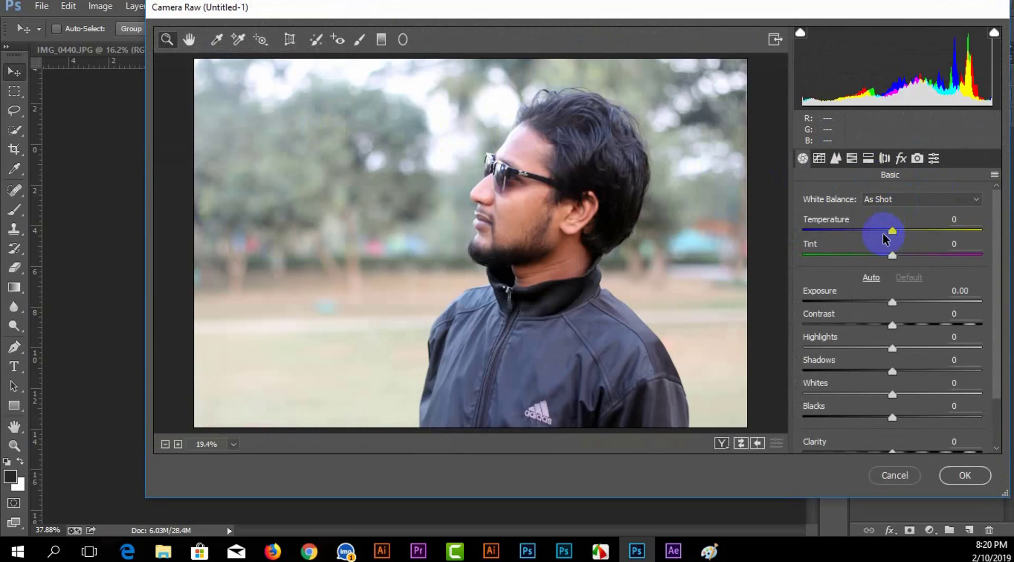
pyautogui.moveTo(894, 237); pyautogui.dragTo(903, 239)
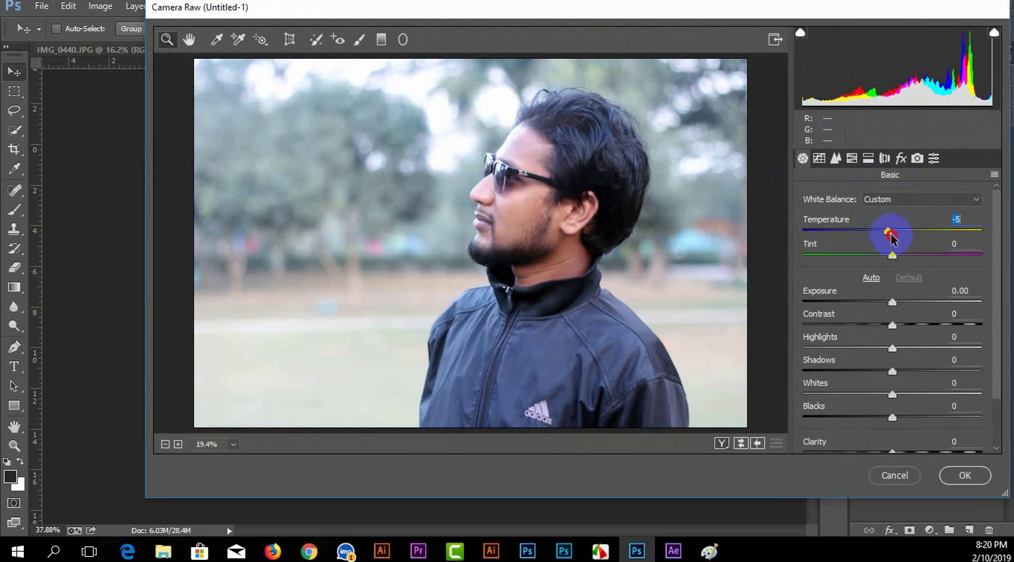
pyautogui.moveTo(902, 239)
pyautogui.mouseDown()
pyautogui.moveTo(866, 256)
pyautogui.moveTo(899, 261)
pyautogui.mouseUp()
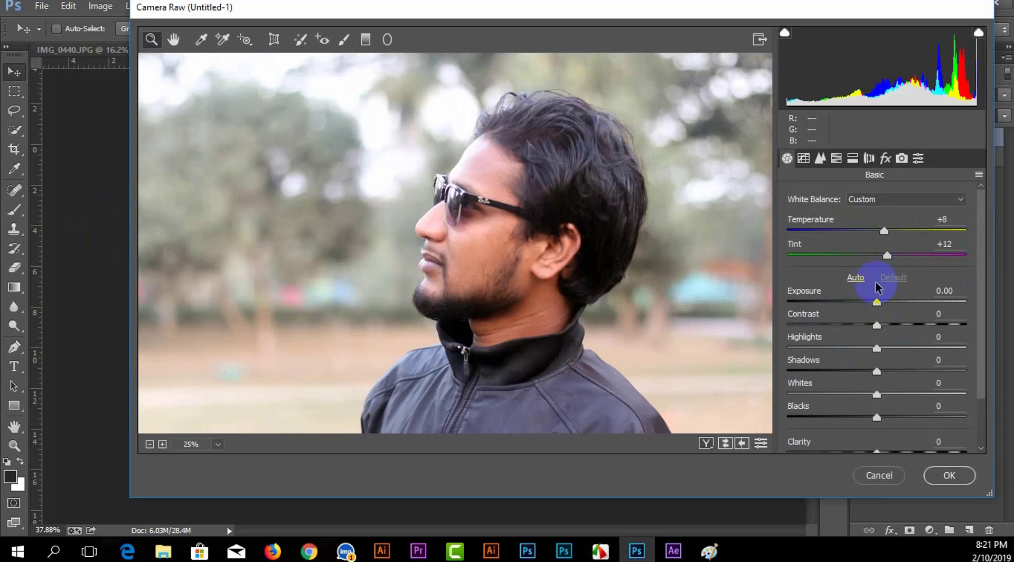
pyautogui.click(856, 278)
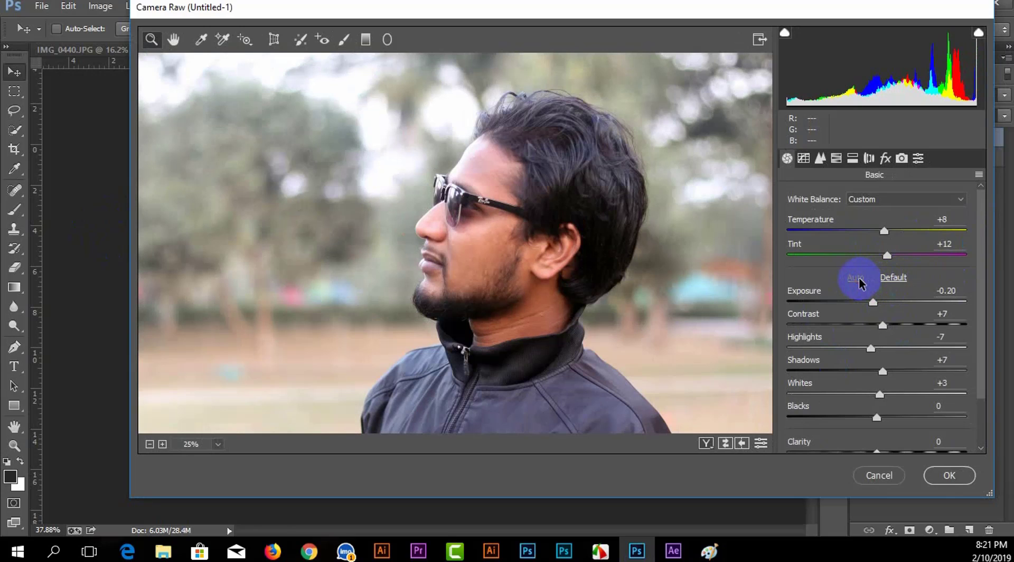
pyautogui.click(893, 278)
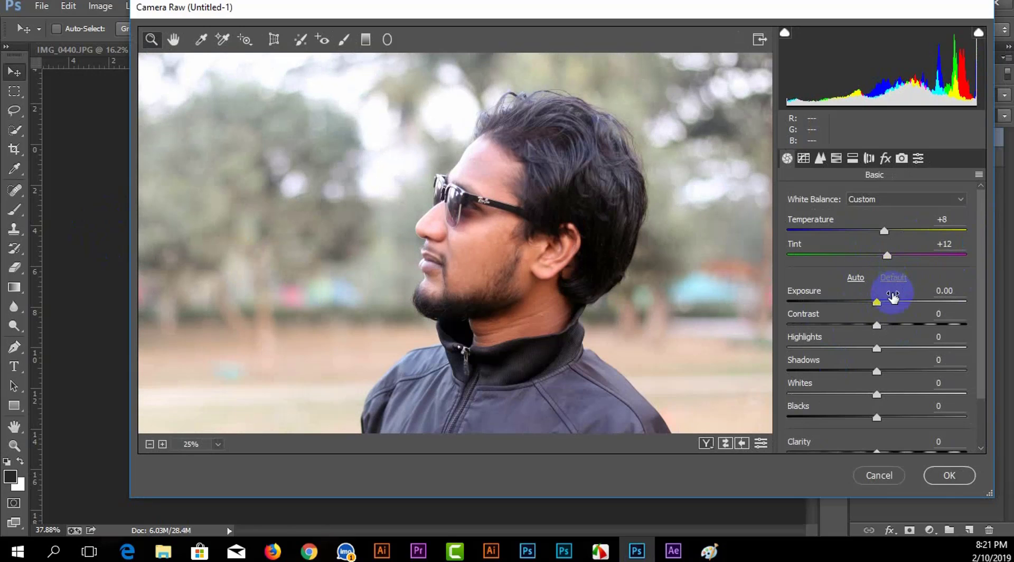
# - Set Exposure -0.45, Highlights -58, Whites -17, lift Blacks, and leave Saturation at 0
pyautogui.moveTo(873, 305); pyautogui.dragTo(875, 333)
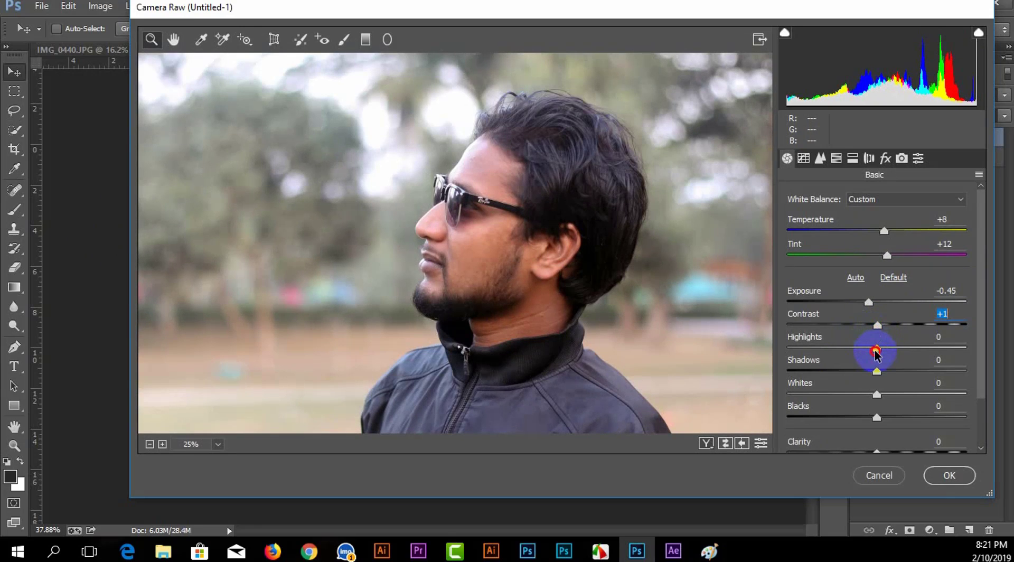
pyautogui.moveTo(875, 349)
pyautogui.mouseDown()
pyautogui.moveTo(839, 348)
pyautogui.moveTo(823, 363)
pyautogui.moveTo(904, 376)
pyautogui.mouseUp()
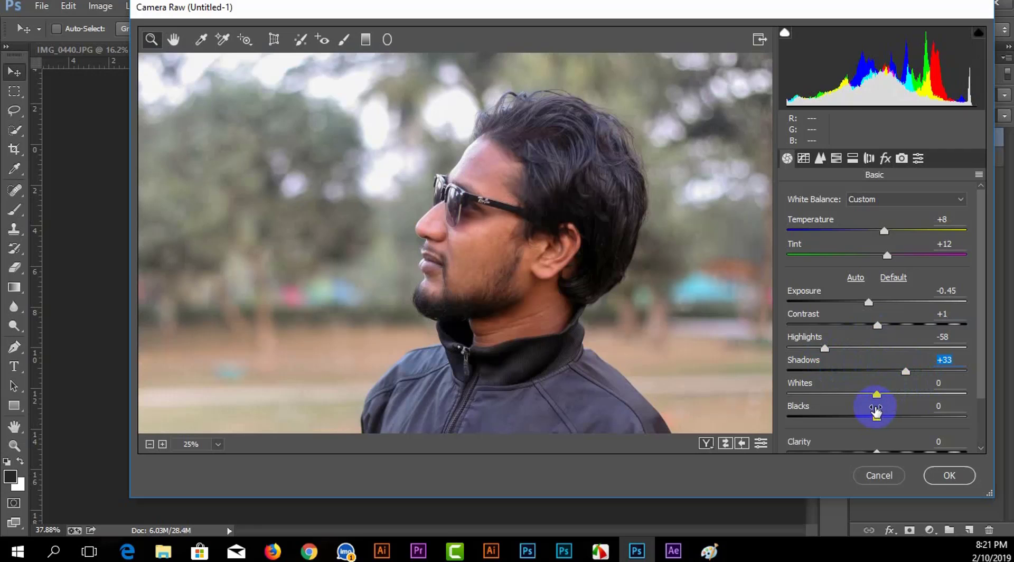
pyautogui.moveTo(875, 395)
pyautogui.mouseDown()
pyautogui.moveTo(886, 395)
pyautogui.moveTo(861, 395)
pyautogui.mouseUp()
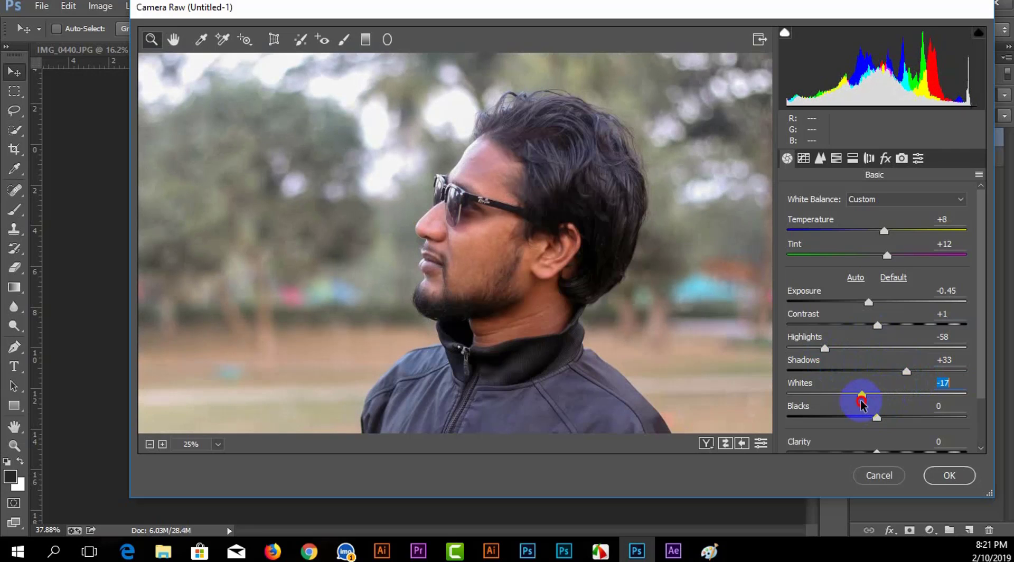
pyautogui.scroll(-1, 878, 408)
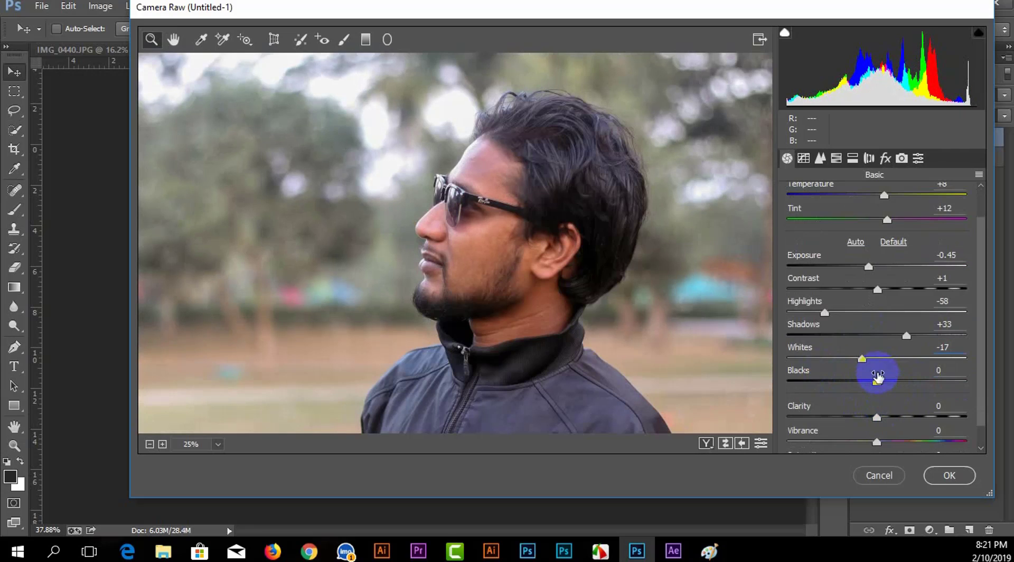
pyautogui.moveTo(878, 386)
pyautogui.mouseDown()
pyautogui.moveTo(892, 392)
pyautogui.moveTo(885, 443)
pyautogui.mouseUp()
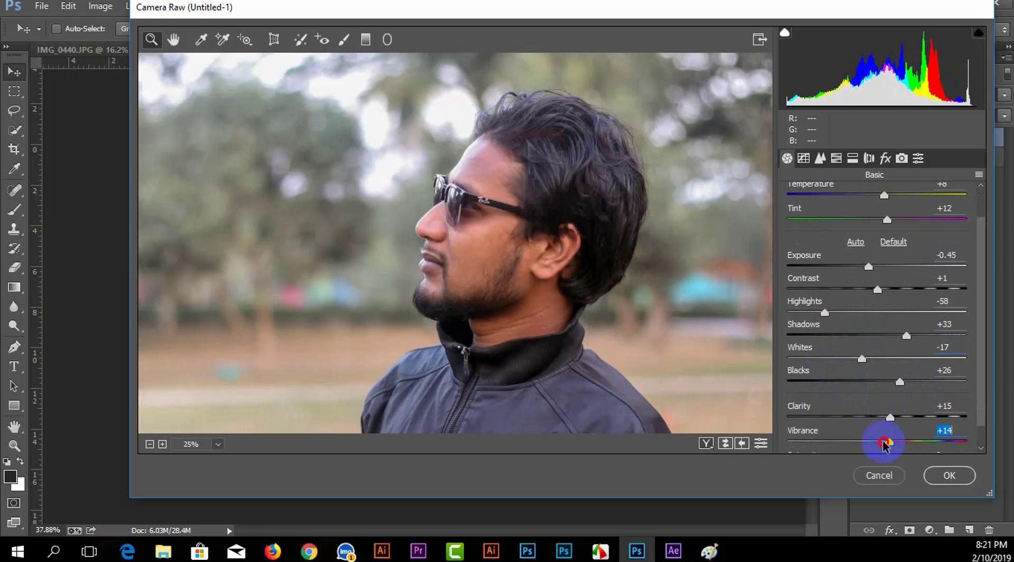
pyautogui.scroll(-1, 879, 445)
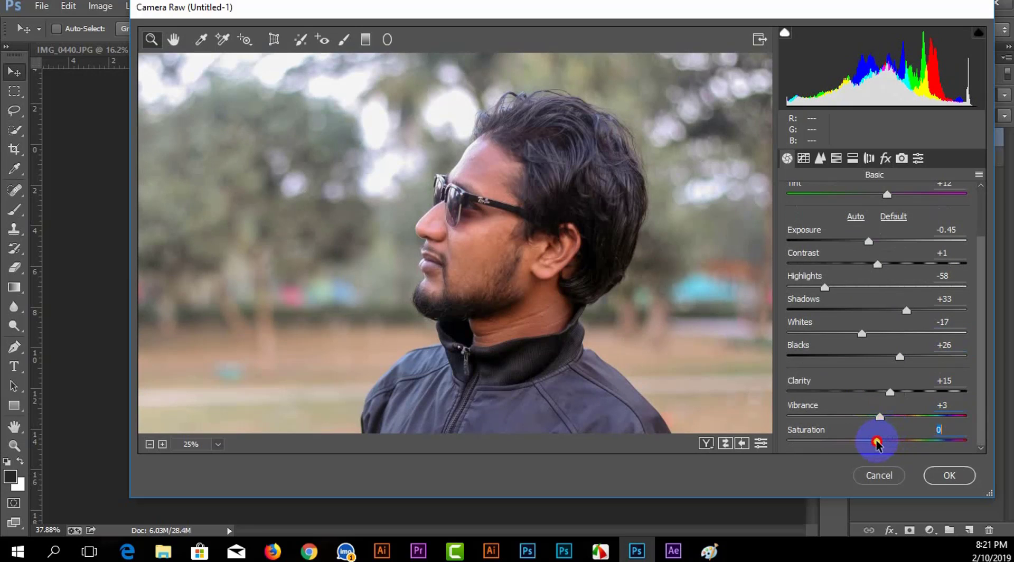
pyautogui.moveTo(877, 445)
pyautogui.mouseDown()
pyautogui.moveTo(901, 442)
pyautogui.moveTo(876, 447)
pyautogui.moveTo(883, 415)
pyautogui.moveTo(932, 429)
pyautogui.mouseUp()
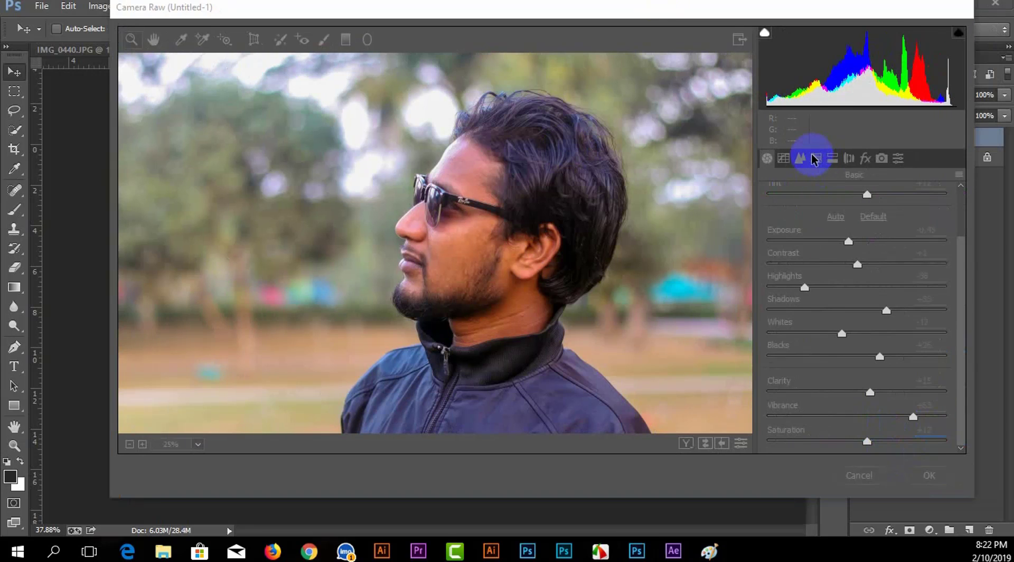
# - In HSL, raise Oranges luminance, lower Oranges saturation, and boost Greens saturation to +100
pyautogui.click(817, 159)
pyautogui.click(818, 160)
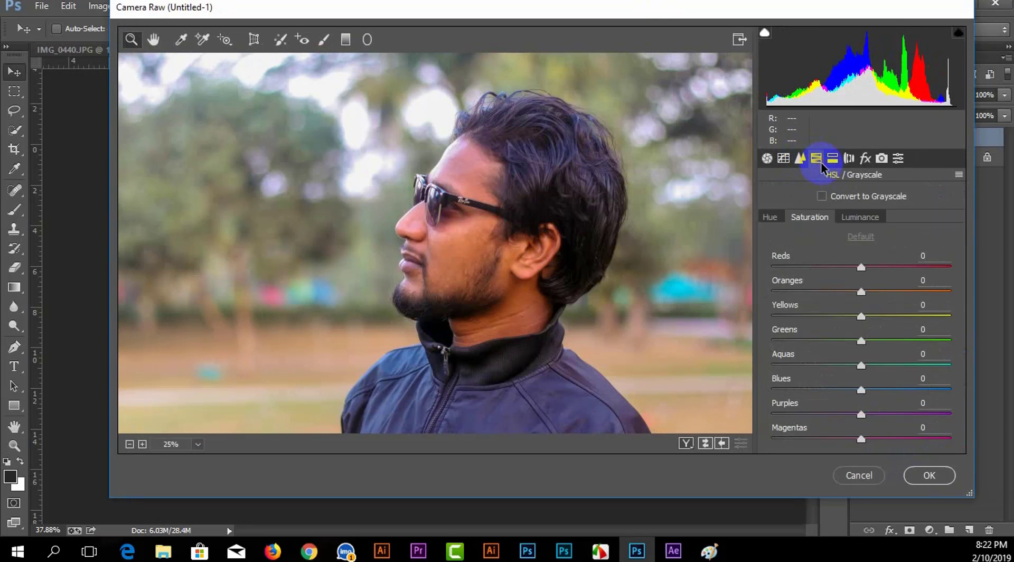
pyautogui.click(865, 217)
pyautogui.moveTo(862, 290); pyautogui.dragTo(893, 302)
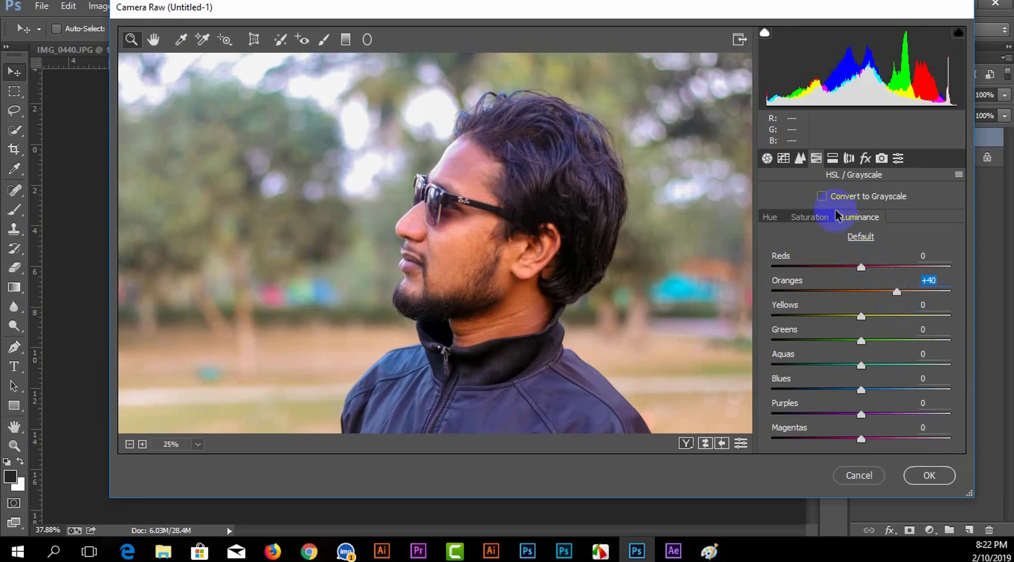
pyautogui.click(821, 217)
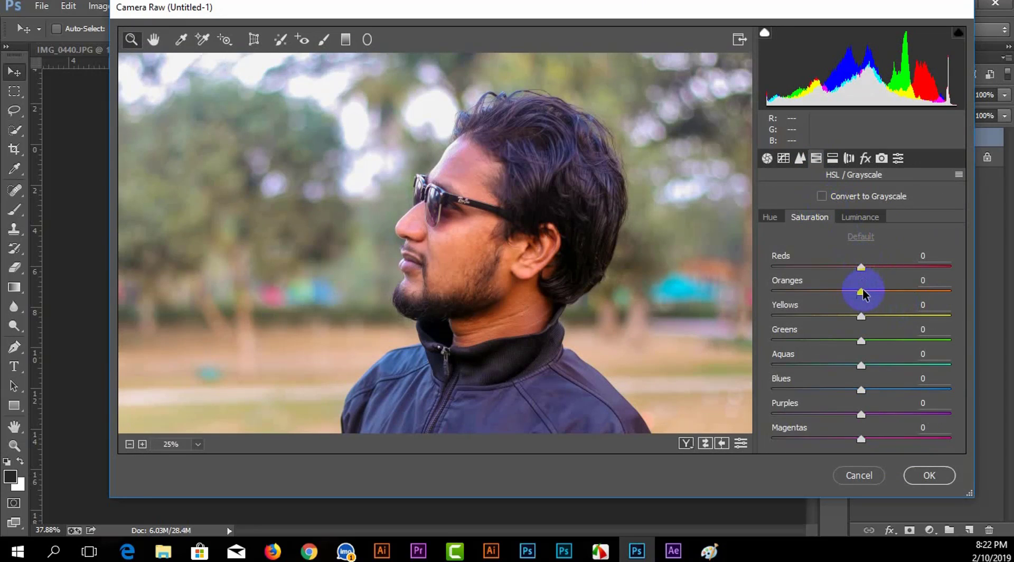
pyautogui.moveTo(862, 292); pyautogui.dragTo(844, 289)
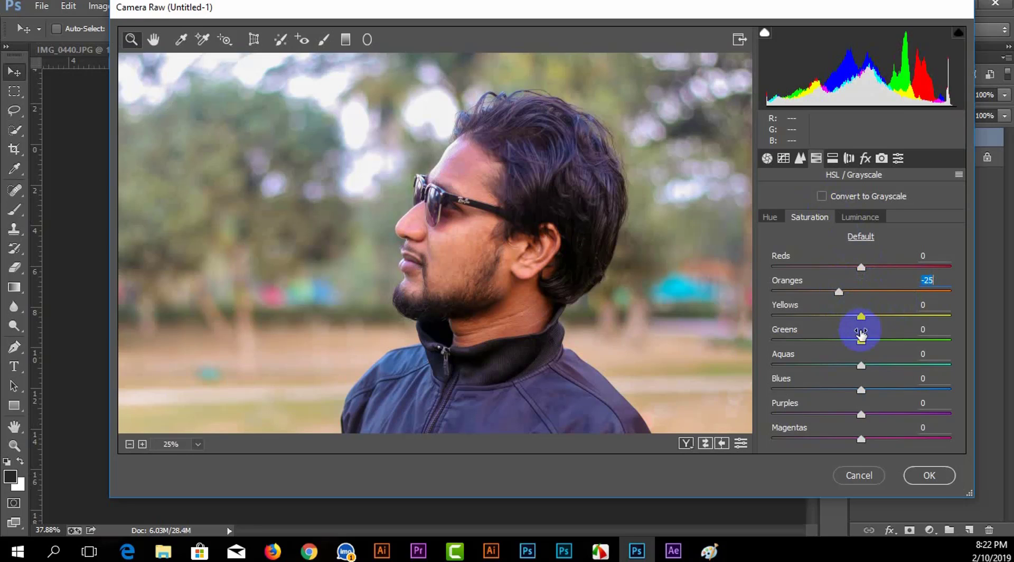
pyautogui.moveTo(860, 340)
pyautogui.mouseDown()
pyautogui.moveTo(935, 361)
pyautogui.moveTo(968, 359)
pyautogui.mouseUp()
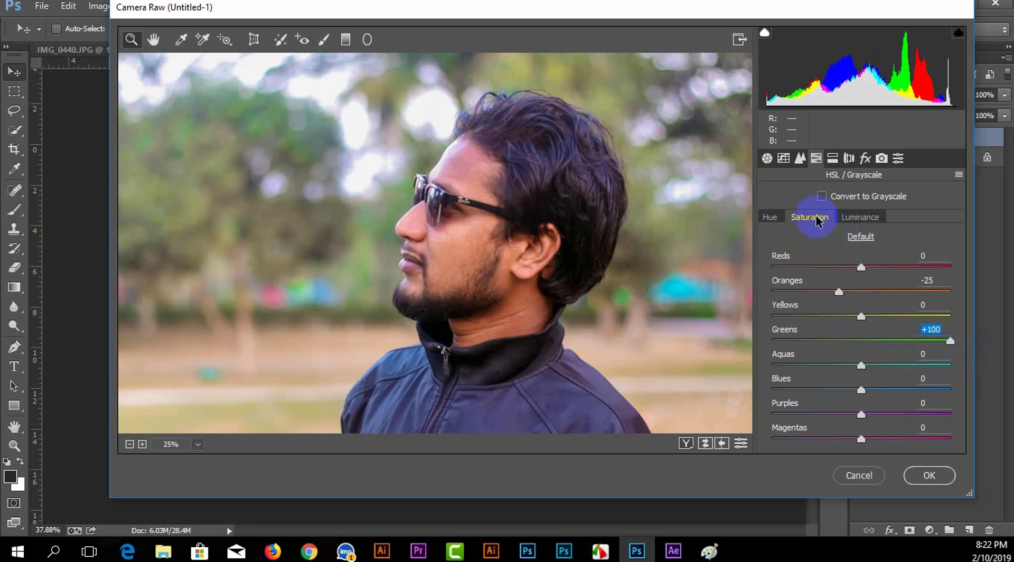
# - Darken Greens luminance to -16 and reduce Oranges saturation further to -45
pyautogui.click(859, 217)
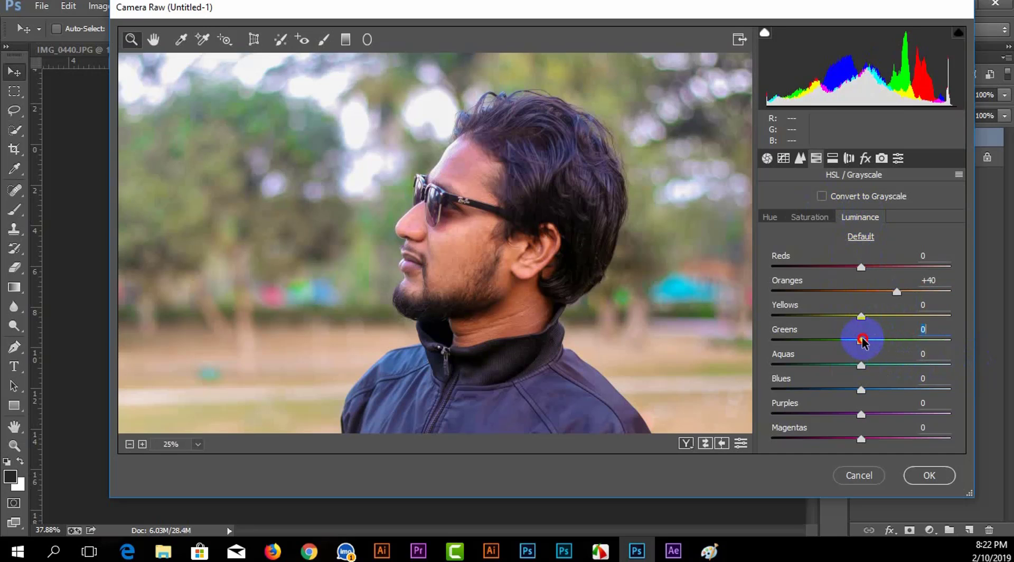
pyautogui.moveTo(862, 340)
pyautogui.mouseDown()
pyautogui.moveTo(795, 335)
pyautogui.moveTo(845, 342)
pyautogui.mouseUp()
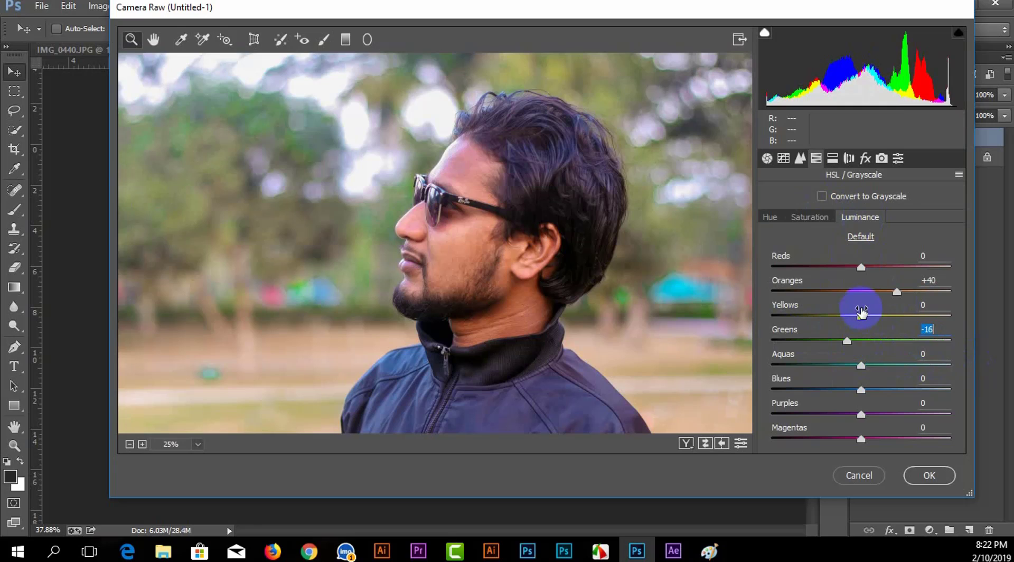
pyautogui.click(809, 217)
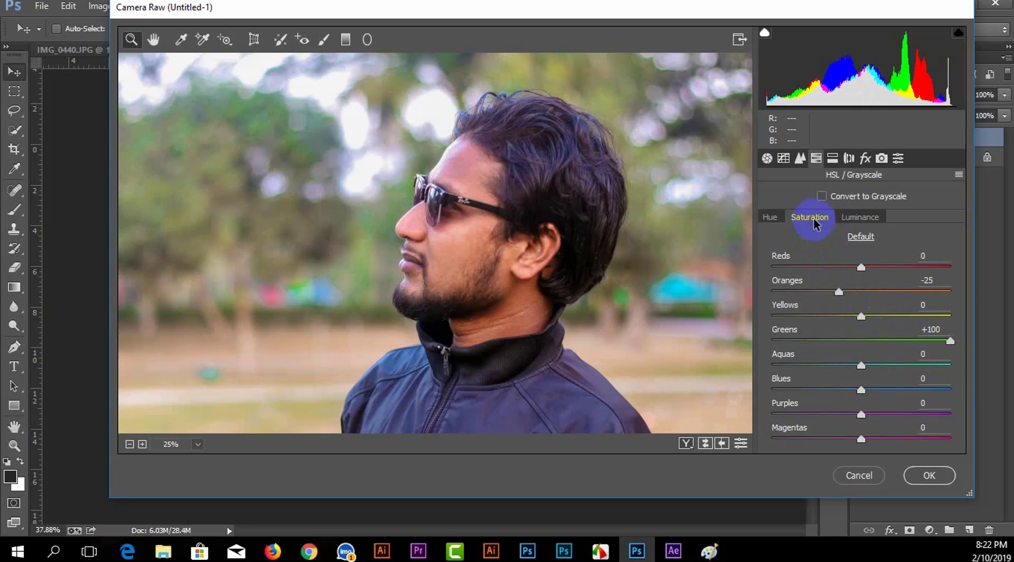
pyautogui.moveTo(840, 293); pyautogui.dragTo(824, 292)
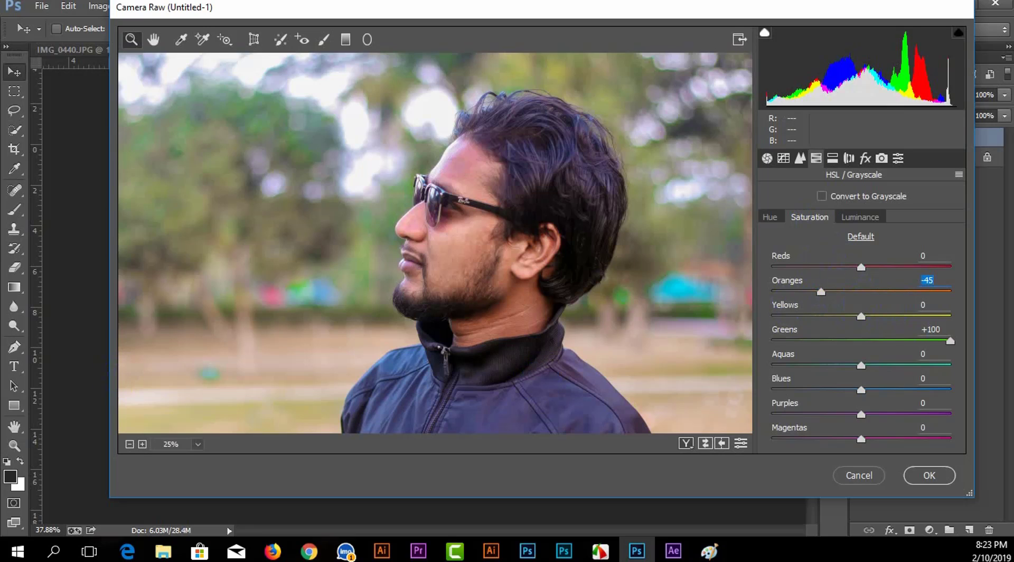
# - Raise Yellows saturation to +33 and shift hues: Greens -28, Yellows +38
pyautogui.click(868, 345)
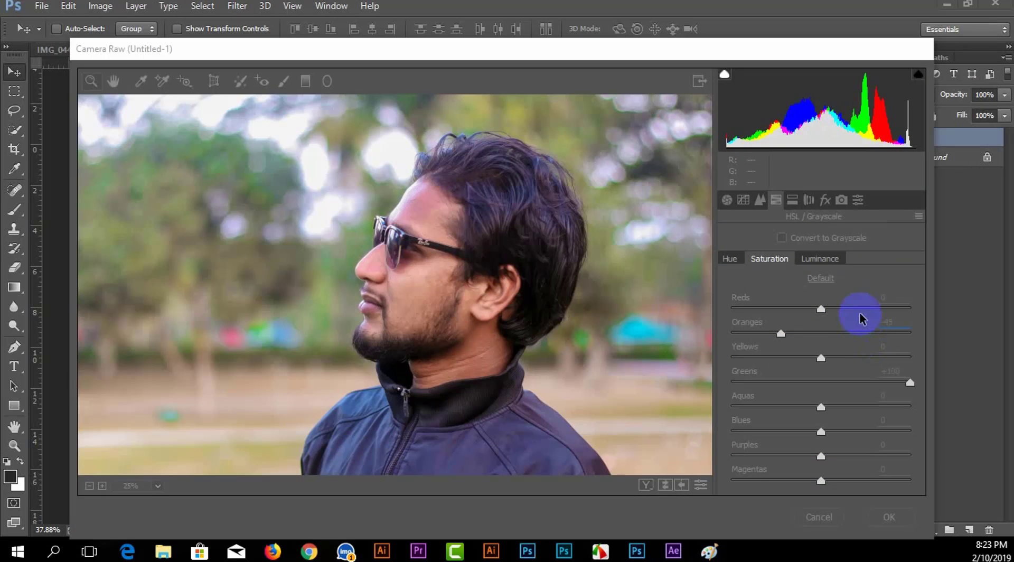
pyautogui.click(821, 359)
pyautogui.moveTo(822, 360); pyautogui.dragTo(846, 373)
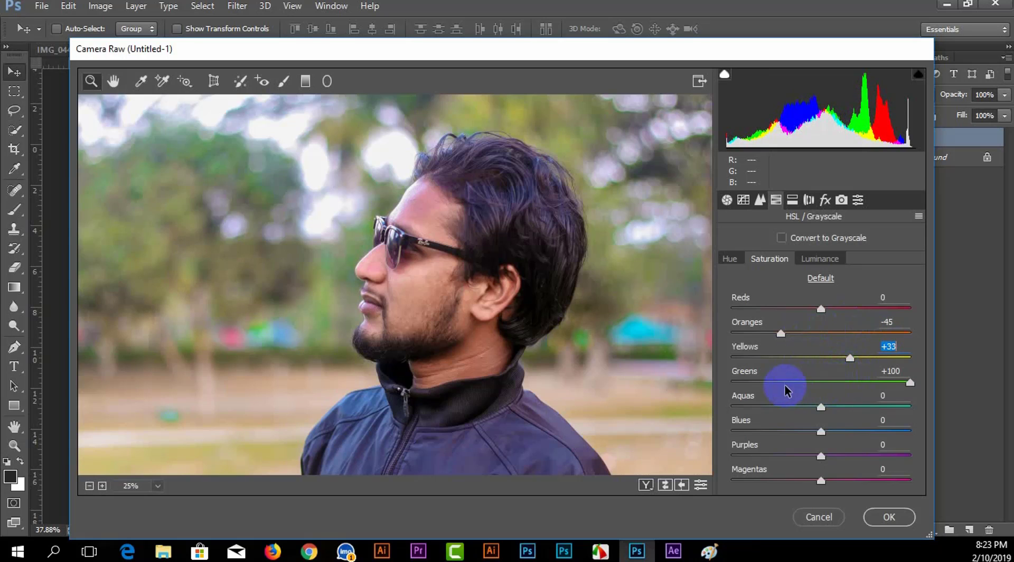
pyautogui.click(728, 259)
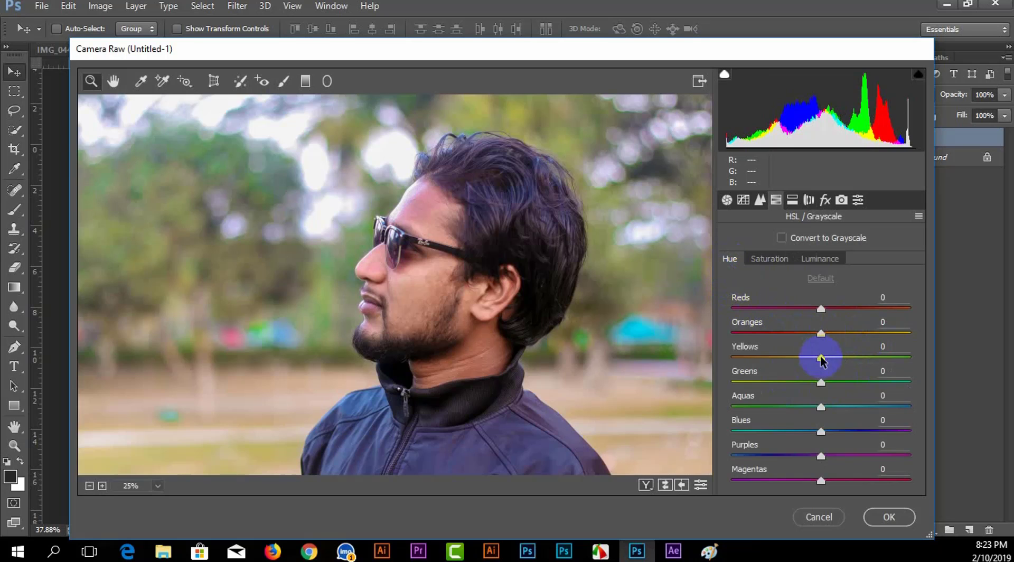
pyautogui.moveTo(825, 385)
pyautogui.mouseDown()
pyautogui.moveTo(843, 386)
pyautogui.moveTo(803, 389)
pyautogui.mouseUp()
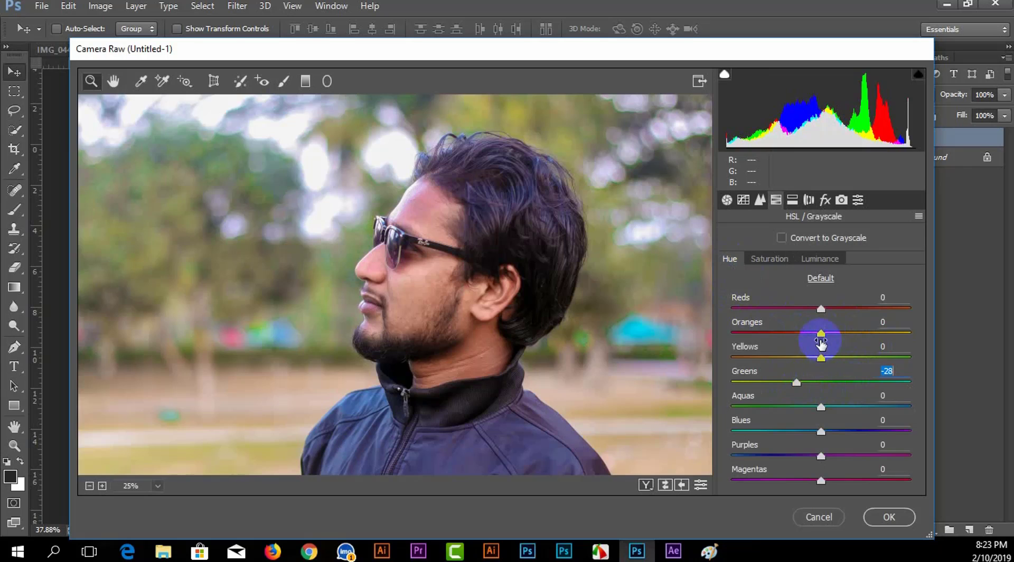
pyautogui.moveTo(821, 359); pyautogui.dragTo(855, 369)
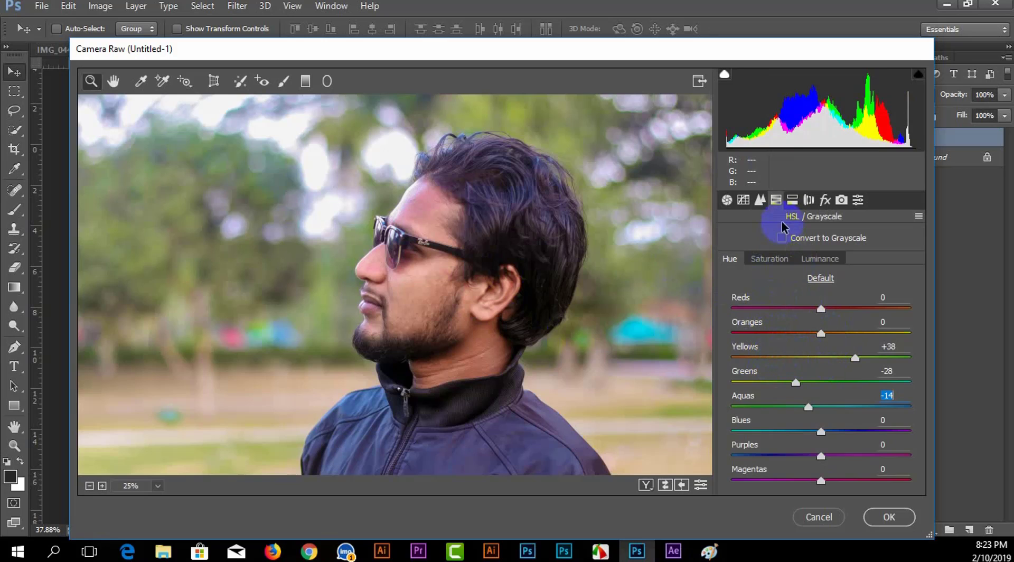
# - Add Detail noise reduction (Luminance 10, Color 8) and apply the Camera Raw grade to Layer 1
pyautogui.click(758, 200)
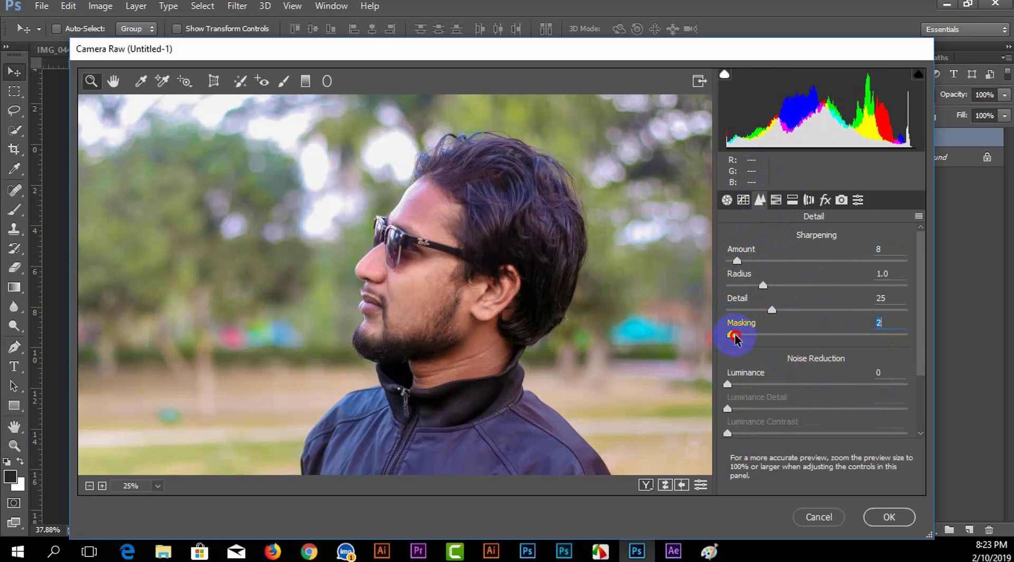
pyautogui.moveTo(734, 389); pyautogui.dragTo(738, 387)
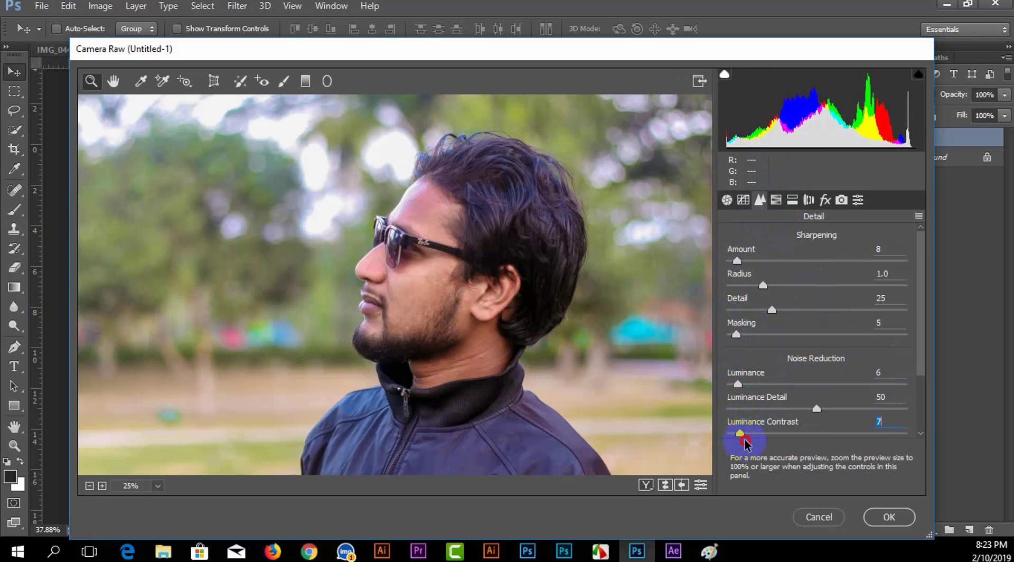
pyautogui.scroll(-3, 750, 437)
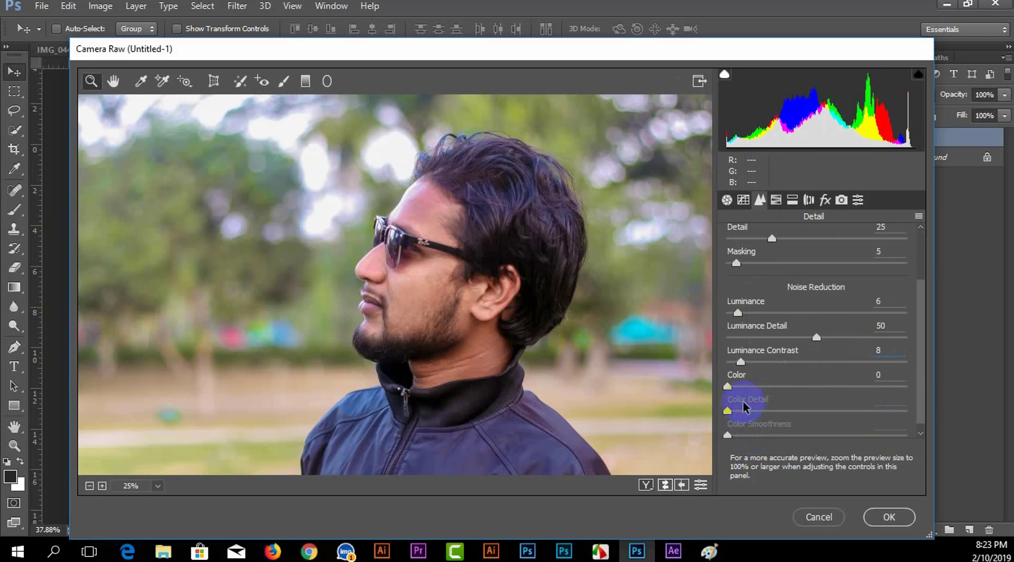
pyautogui.click(739, 386)
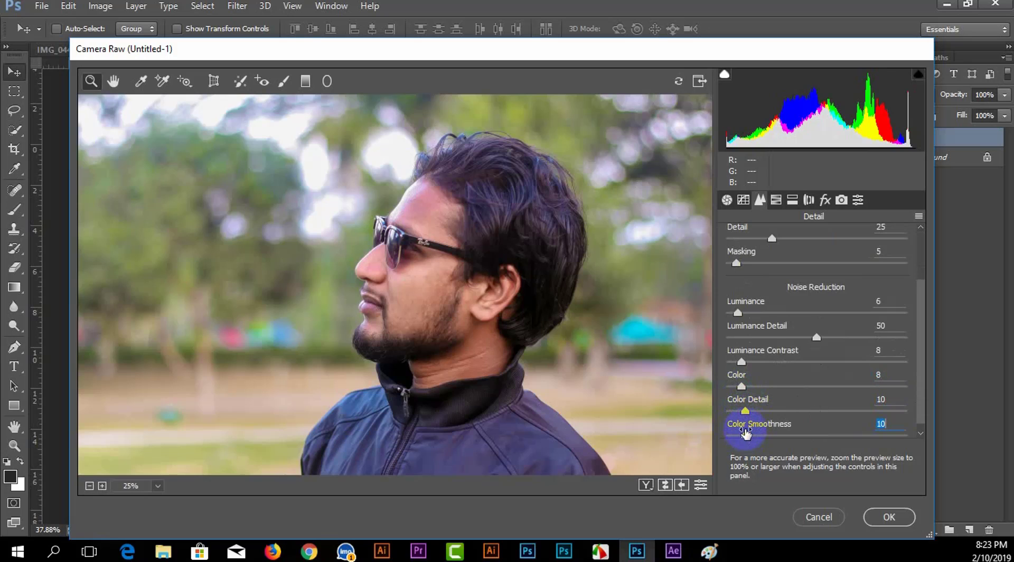
pyautogui.scroll(-1, 745, 432)
pyautogui.scroll(2, 749, 334)
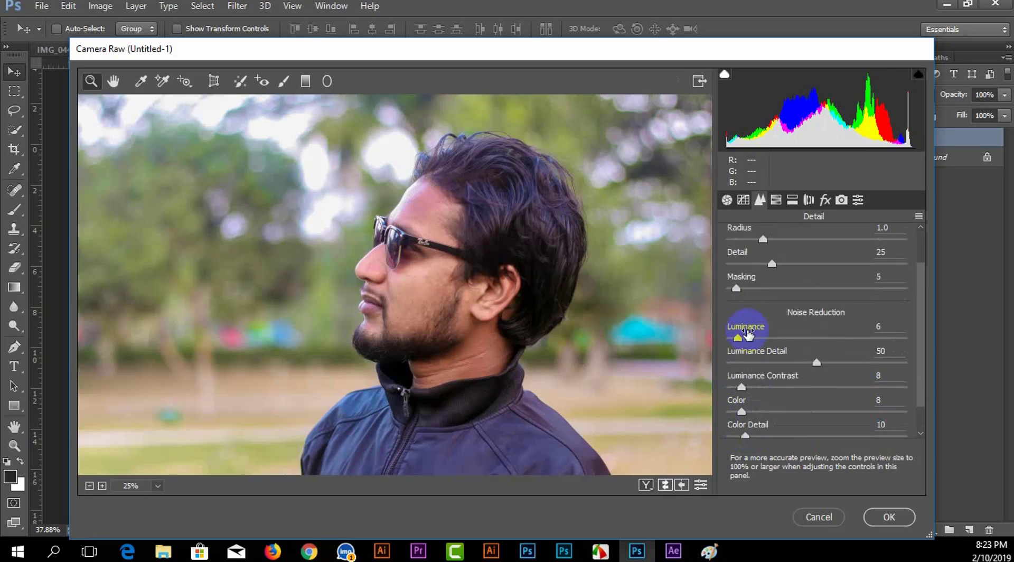
pyautogui.moveTo(738, 338); pyautogui.dragTo(745, 338)
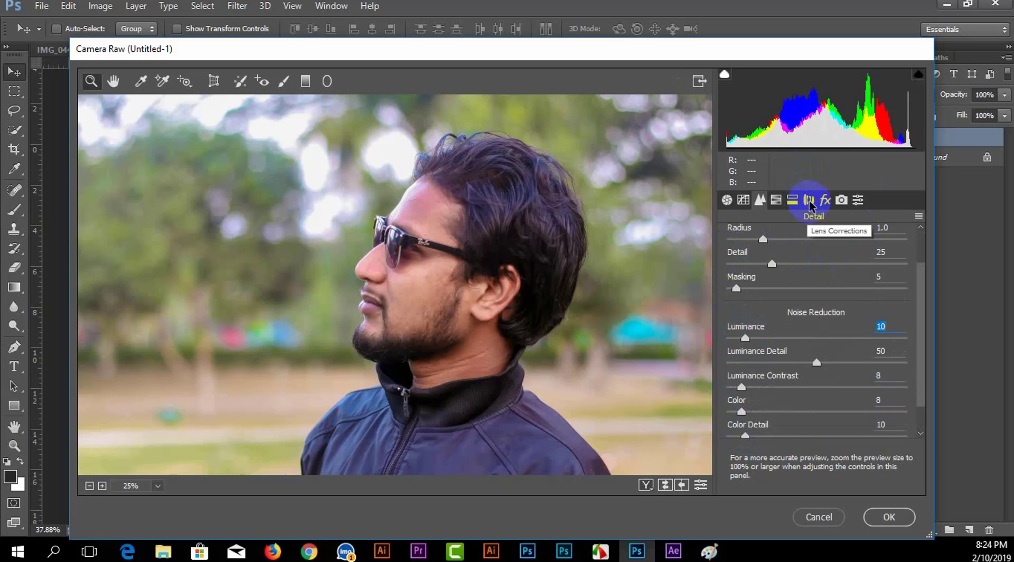
pyautogui.click(890, 517)
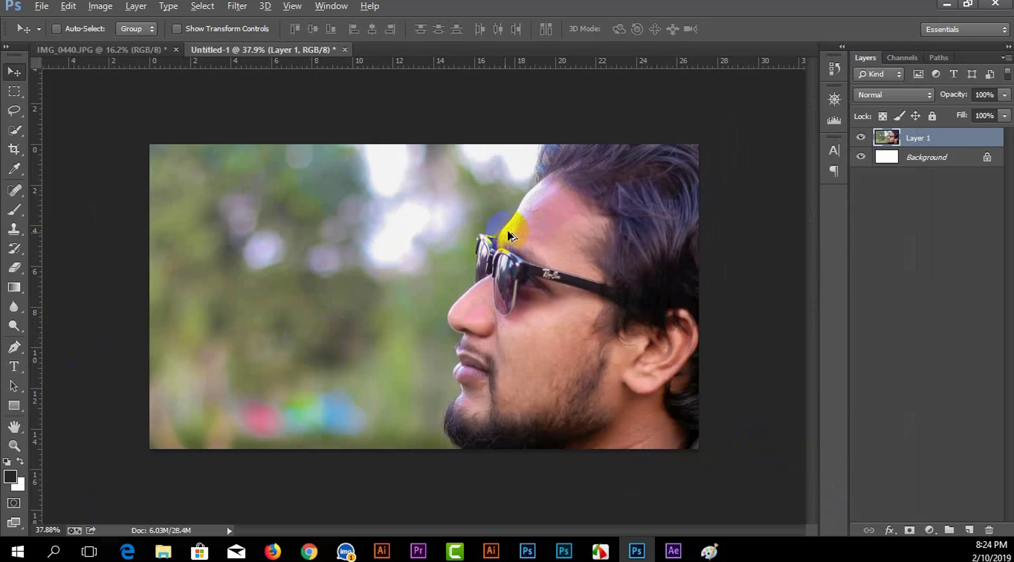
# - Zoom in on the face and pick the Spot Healing Brush tool
pyautogui.hotkey('ctrl', '+')
pyautogui.scroll(1, 508, 231)
pyautogui.scroll(1, 523, 234)
pyautogui.scroll(1, 539, 239)
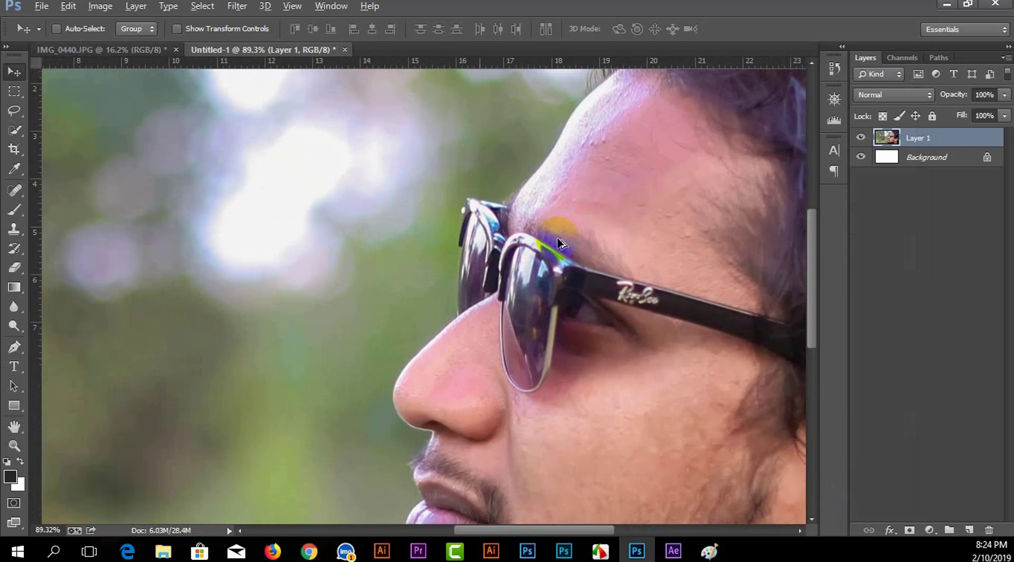
pyautogui.scroll(1, 554, 242)
pyautogui.scroll(-2, 560, 243)
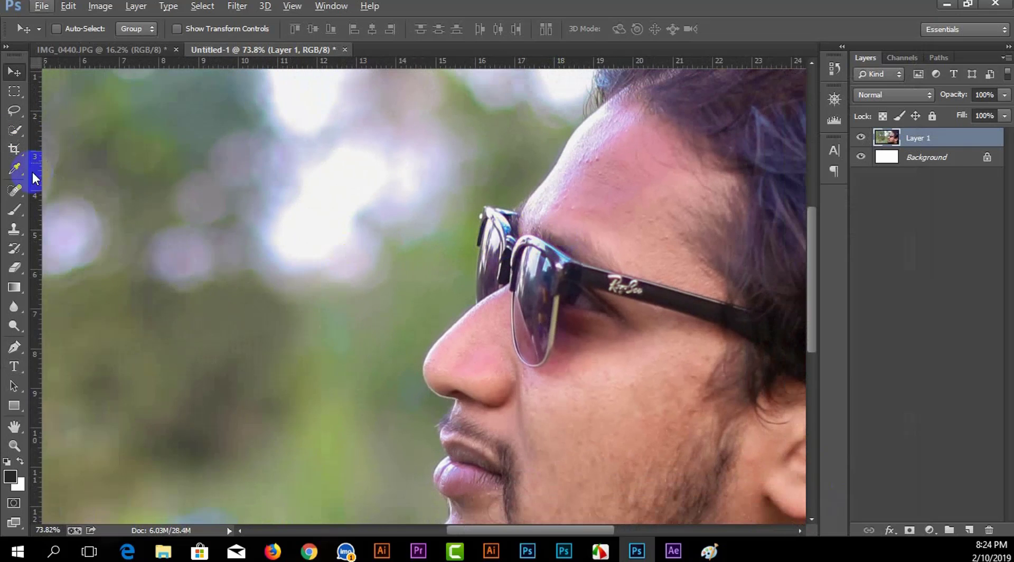
pyautogui.click(20, 190)
pyautogui.scroll(3, 421, 236)
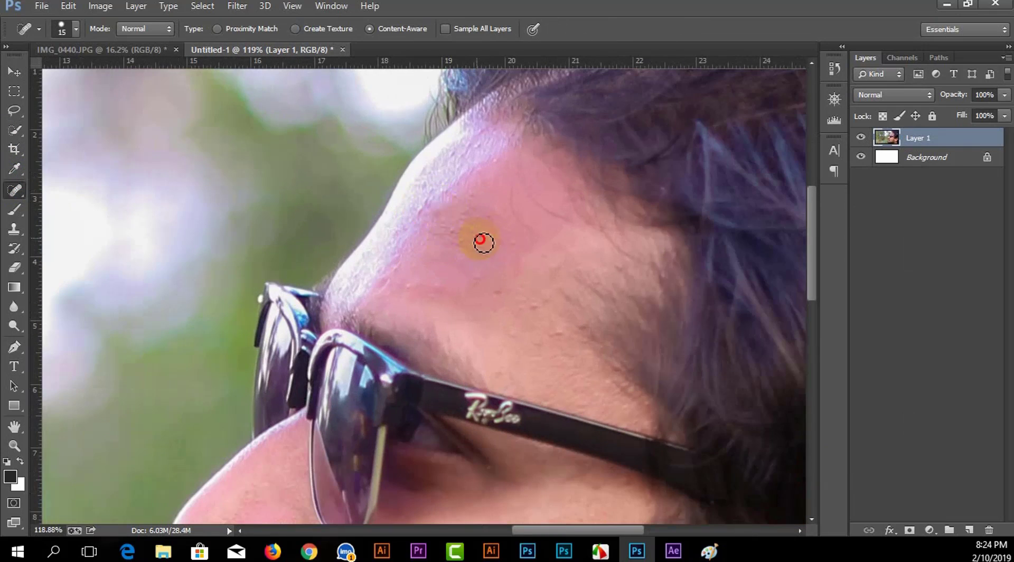
pyautogui.scroll(-2, 485, 370)
pyautogui.scroll(-5, 485, 369)
pyautogui.scroll(3, 423, 290)
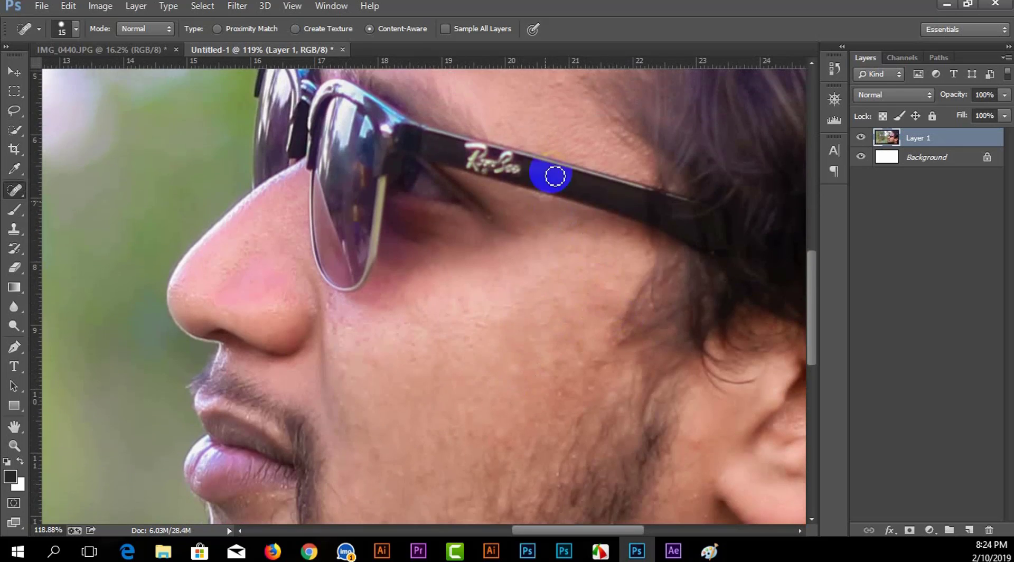
pyautogui.scroll(-3, 340, 228)
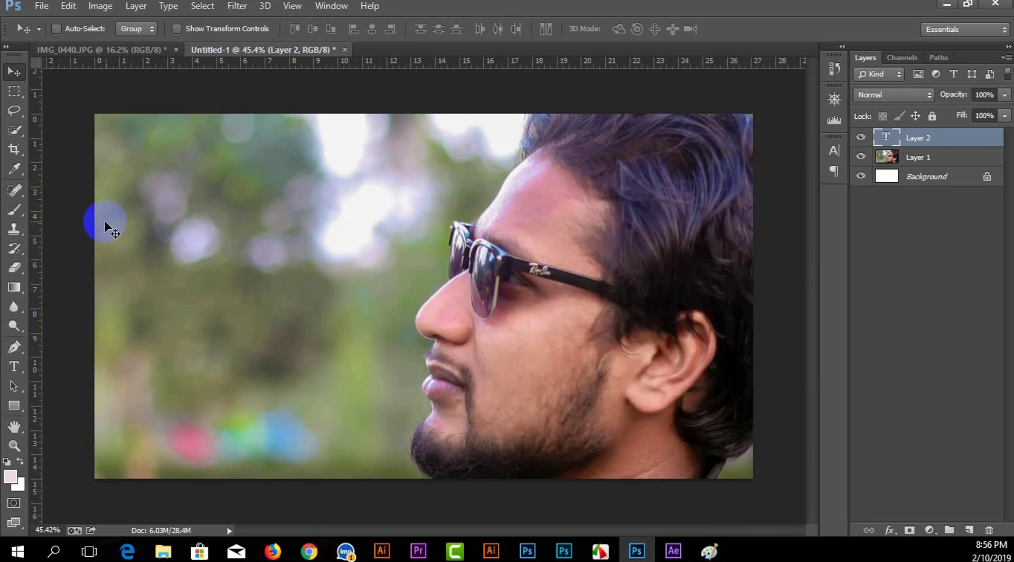
# - Draft a slanted stripe outline with the Pen tool in Shape mode, then undo it
pyautogui.click(14, 346)
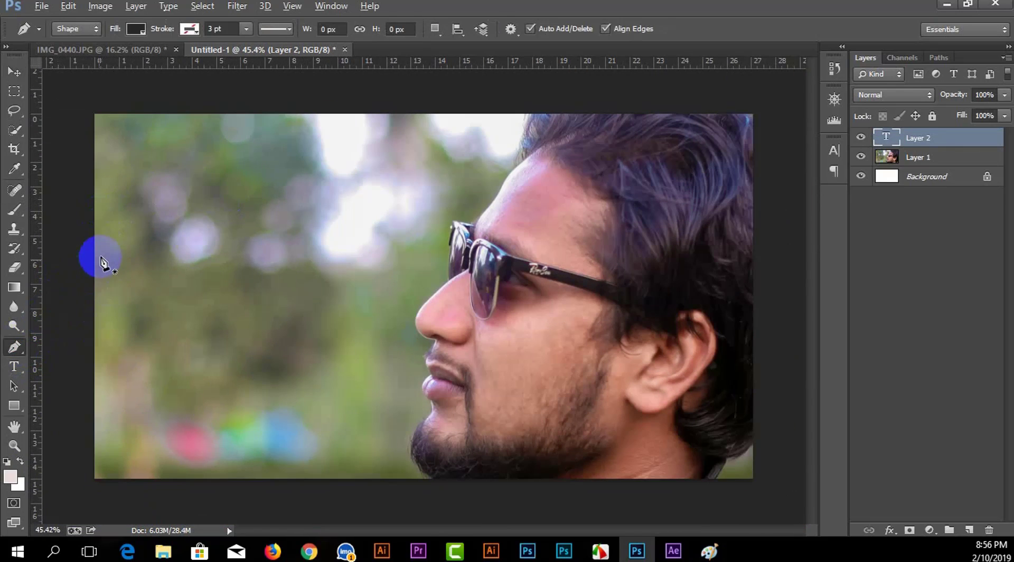
pyautogui.scroll(2, 103, 259)
pyautogui.scroll(-2, 103, 248)
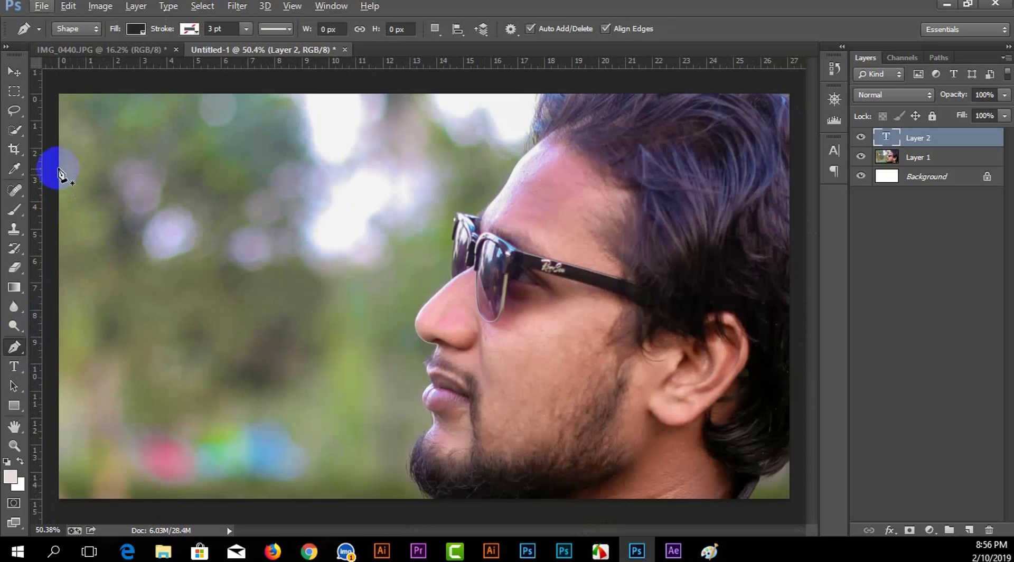
pyautogui.click(58, 169)
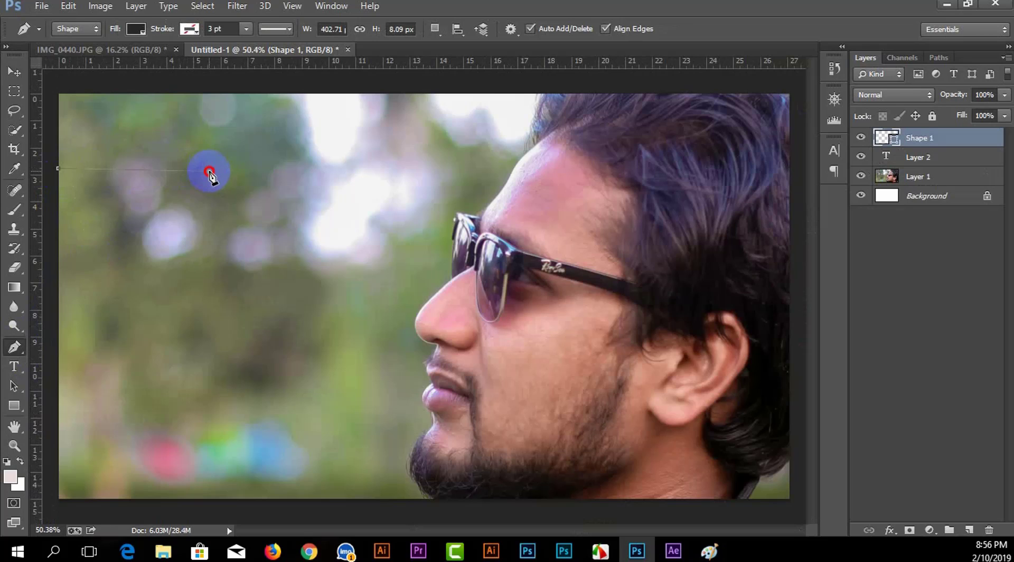
pyautogui.click(209, 171)
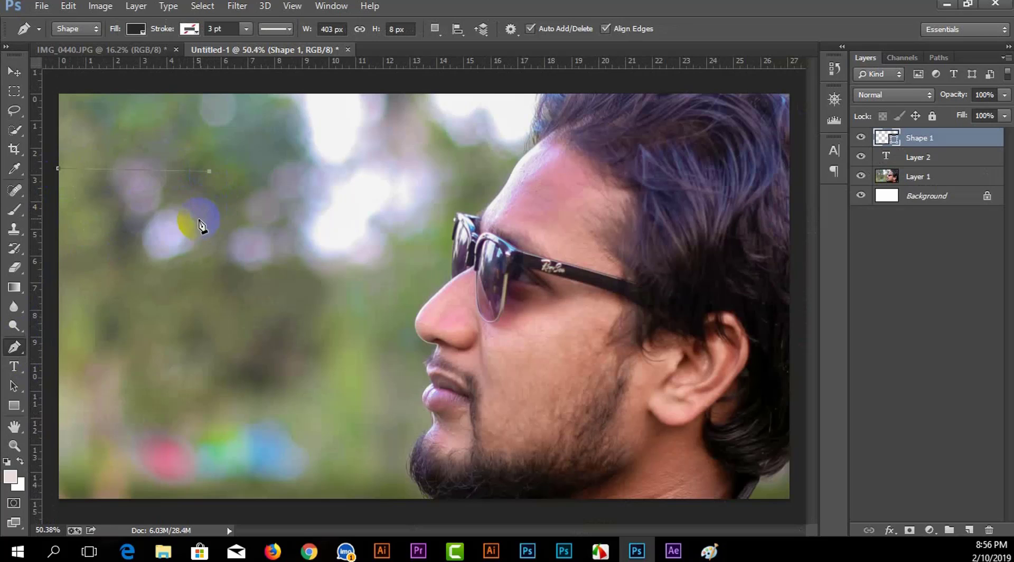
pyautogui.click(198, 219)
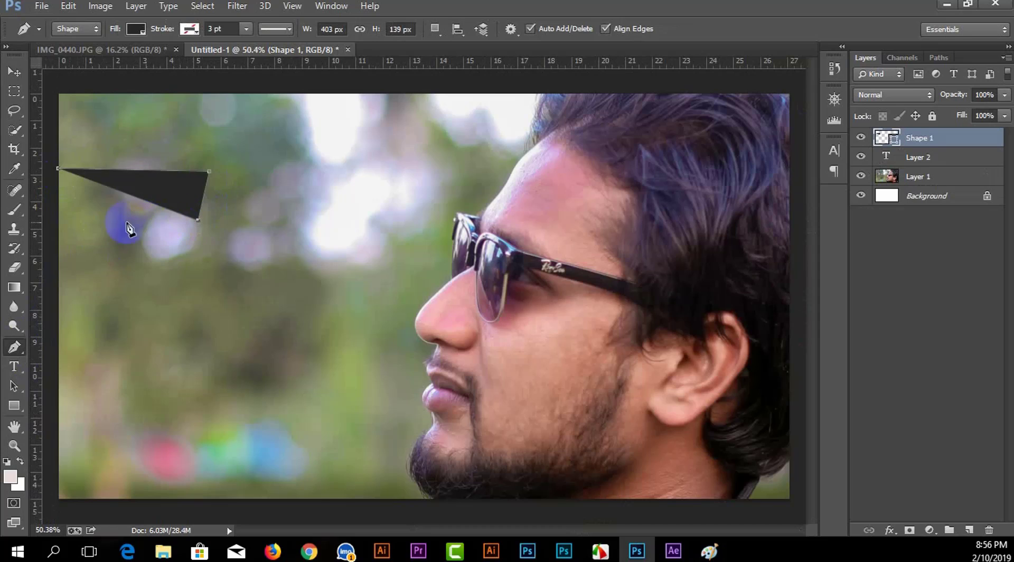
pyautogui.click(55, 211)
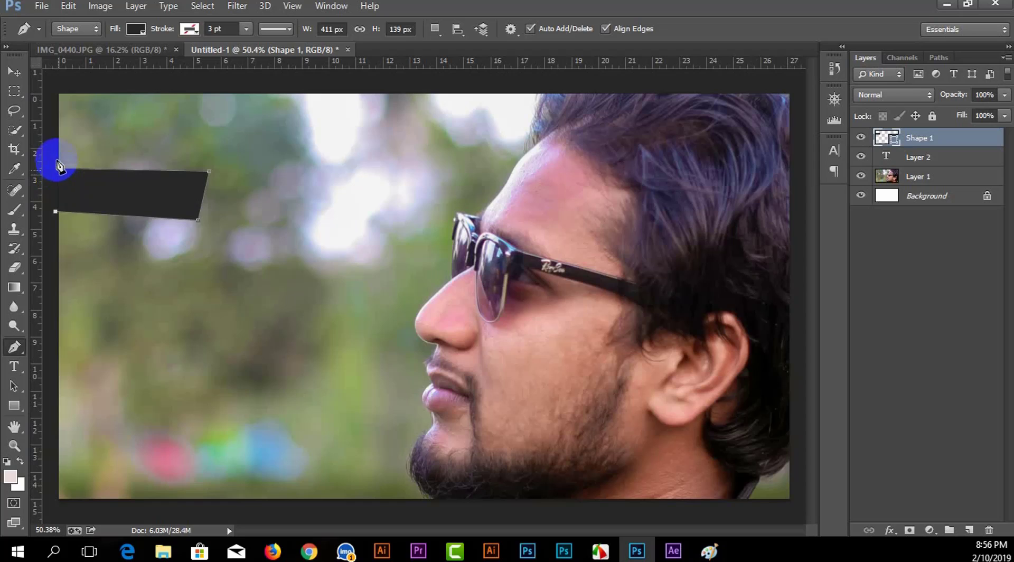
pyautogui.hotkey('ctrl', 'alt', 'z')
pyautogui.hotkey('ctrl', 'alt', 'z')
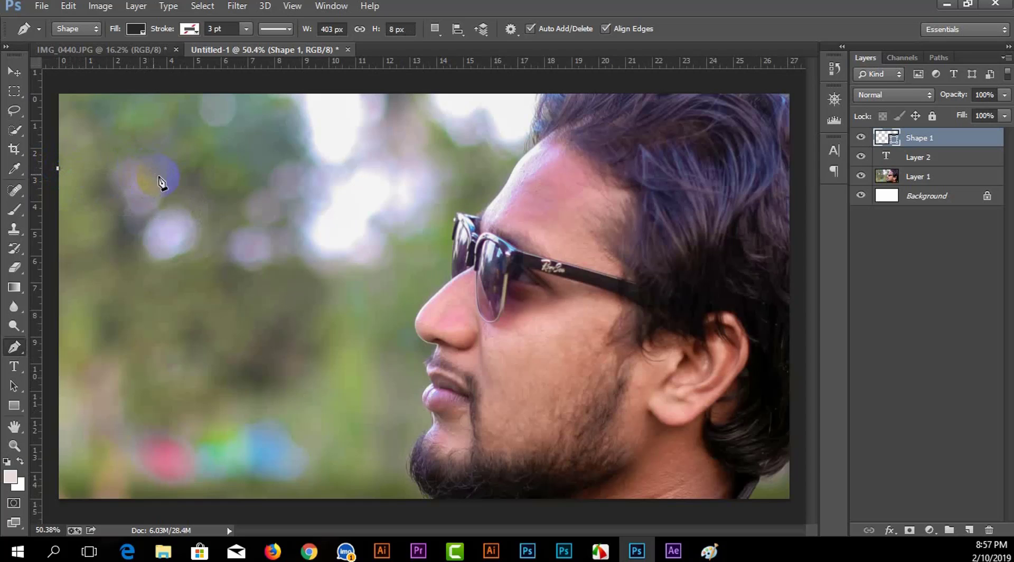
# - Redraw the slanted stripe from the left edge, close it as Shape 1, and nudge it
pyautogui.click(228, 168)
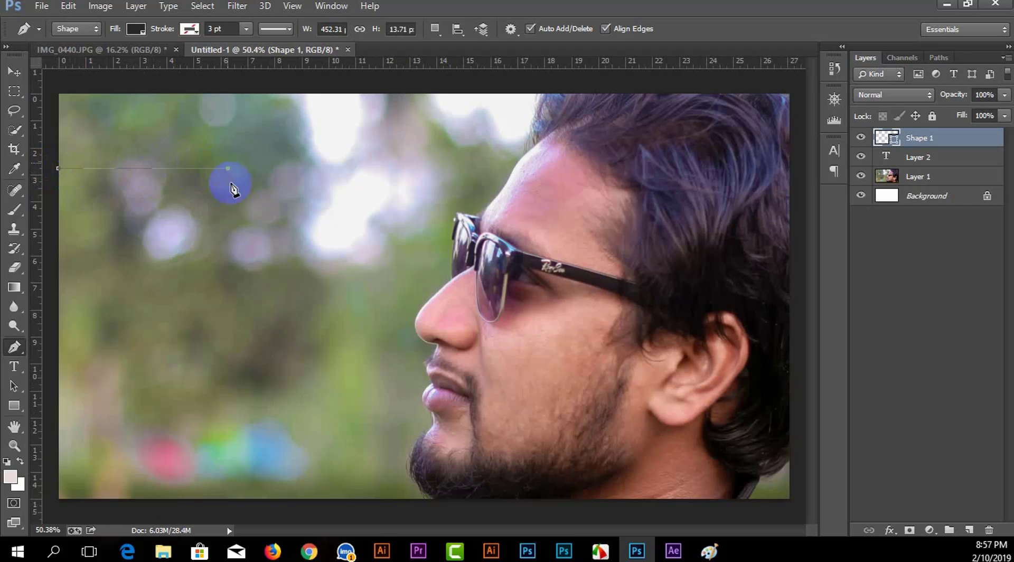
pyautogui.click(227, 213)
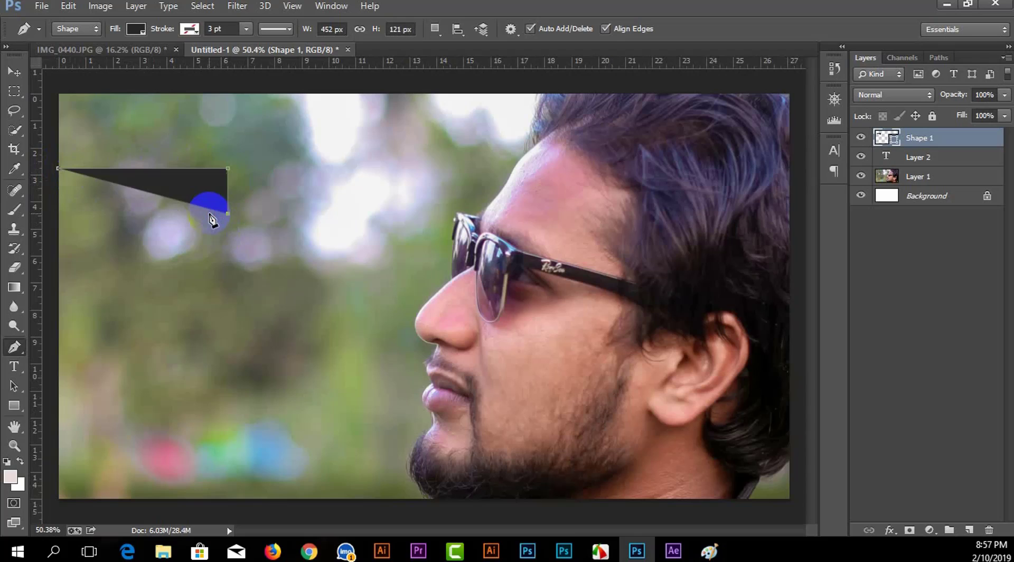
pyautogui.hotkey('ctrl', 'z')
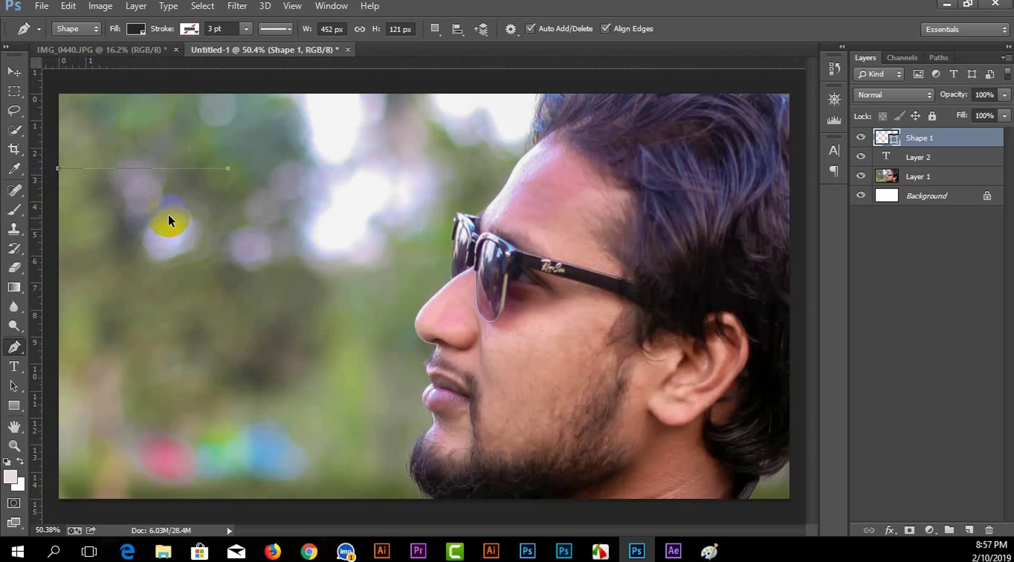
pyautogui.click(204, 215)
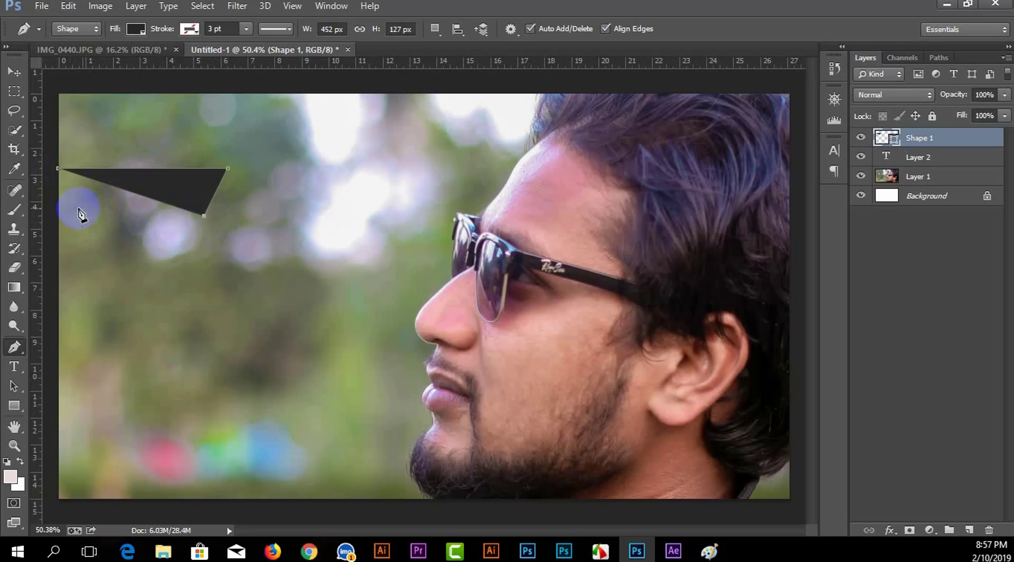
pyautogui.click(54, 215)
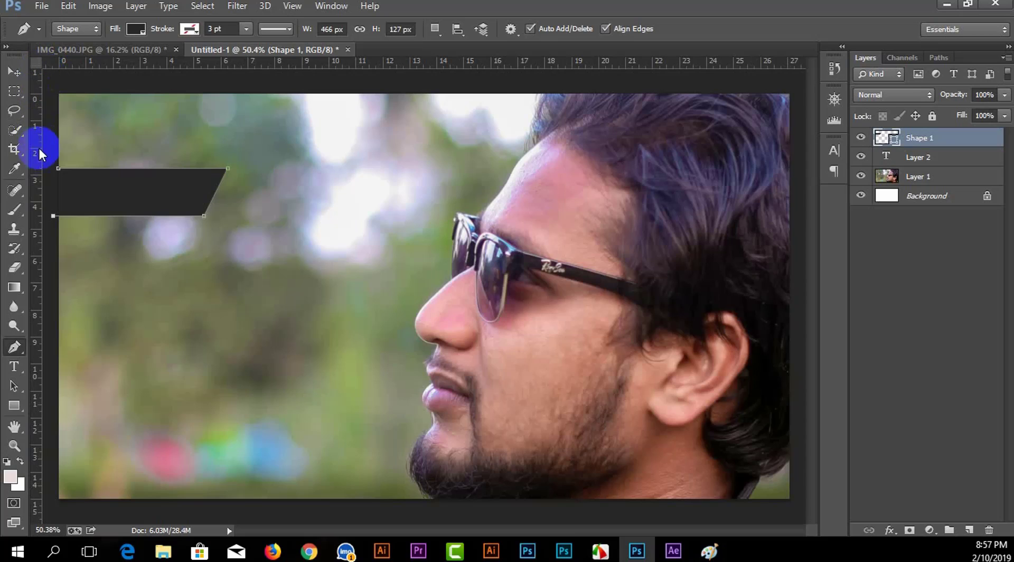
pyautogui.click(58, 169)
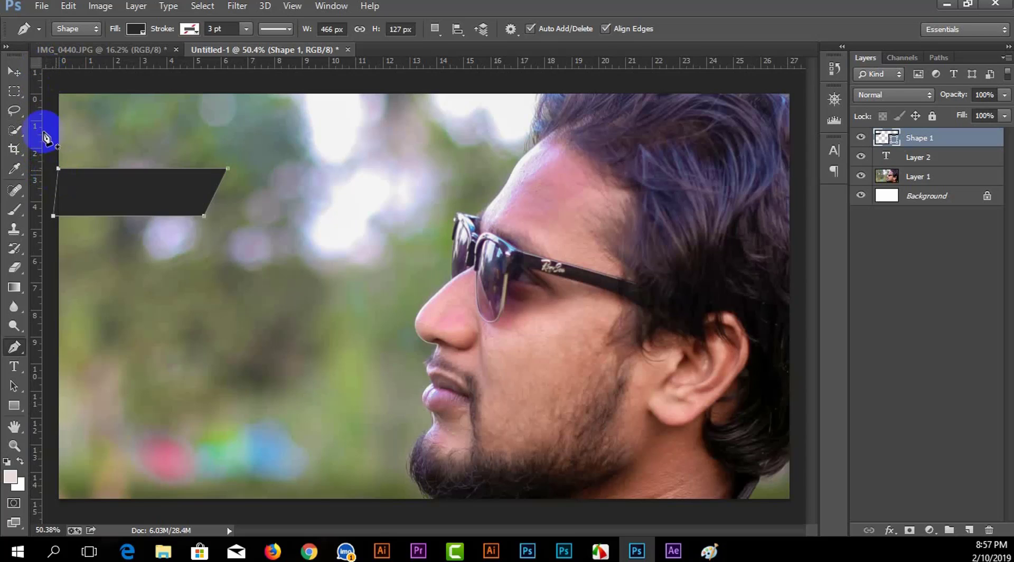
pyautogui.click(14, 71)
pyautogui.moveTo(174, 200); pyautogui.dragTo(173, 199)
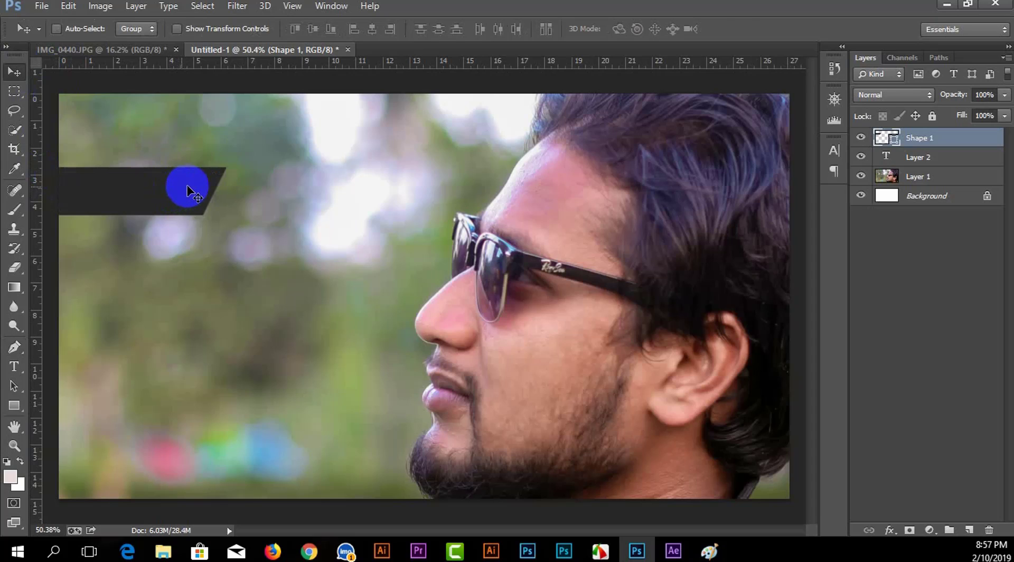
# - Enlarge the stripe to the right and thin its top edge with Free Transform
pyautogui.hotkey('ctrl', 't')
pyautogui.moveTo(239, 165); pyautogui.dragTo(259, 161)
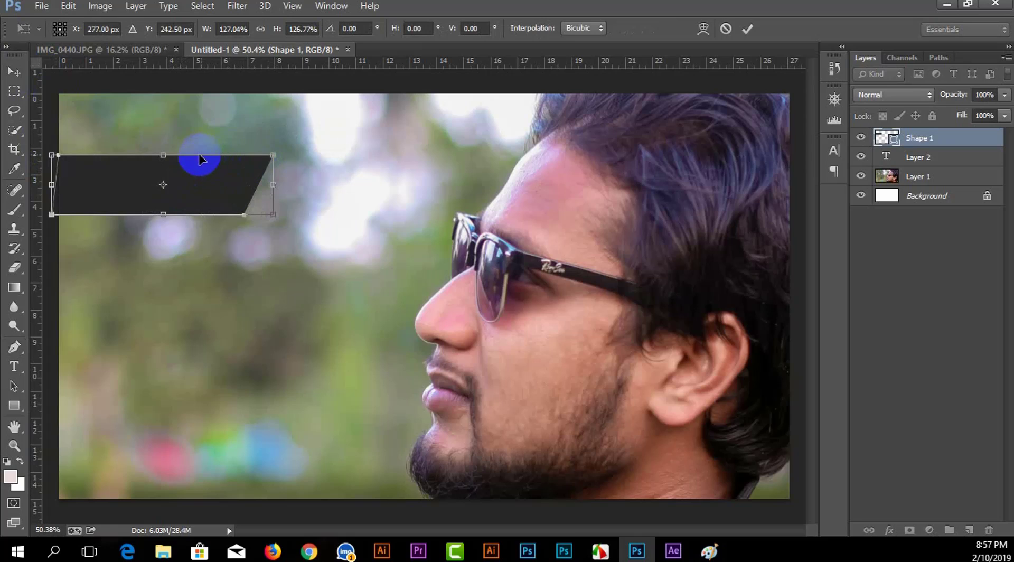
pyautogui.moveTo(167, 156); pyautogui.dragTo(167, 165)
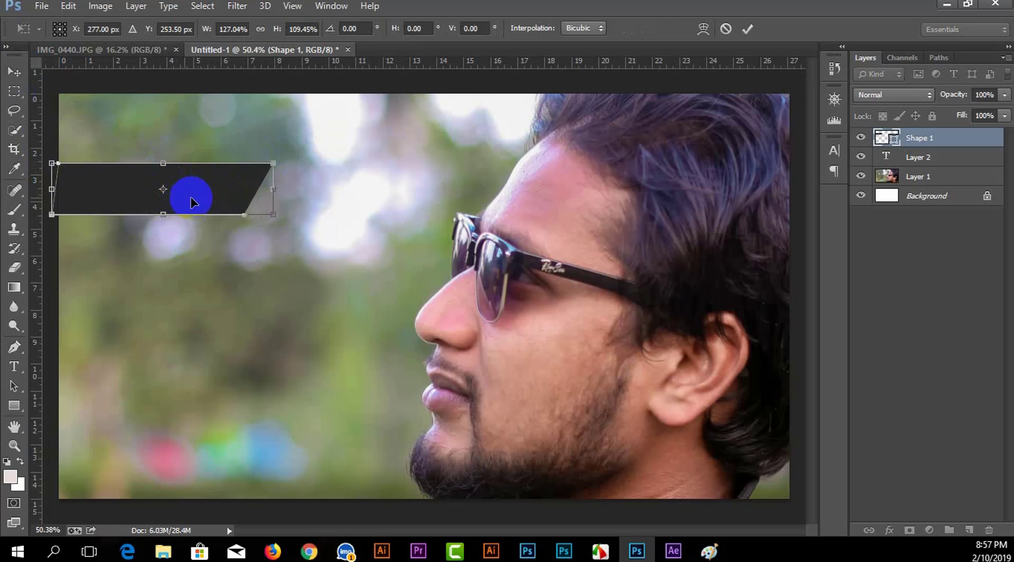
pyautogui.doubleClick(207, 201)
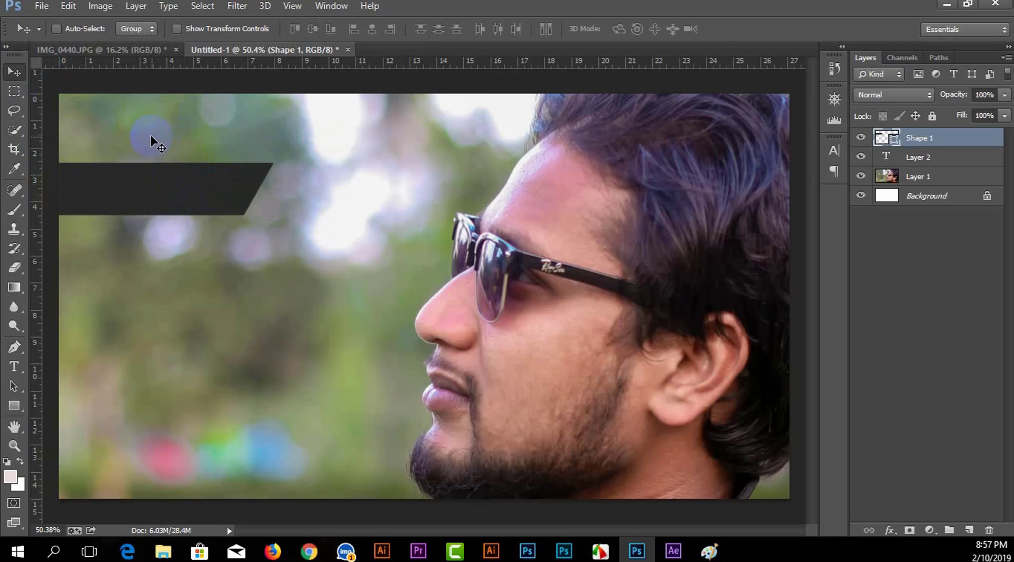
# - Alt-drag three stripe copies down the left side and select Shape 1 copy 3
pyautogui.moveTo(169, 193); pyautogui.dragTo(169, 426)
pyautogui.keyDown('ctrl'); pyautogui.click(192, 174); pyautogui.keyUp('ctrl')
pyautogui.moveTo(192, 175); pyautogui.dragTo(215, 265)
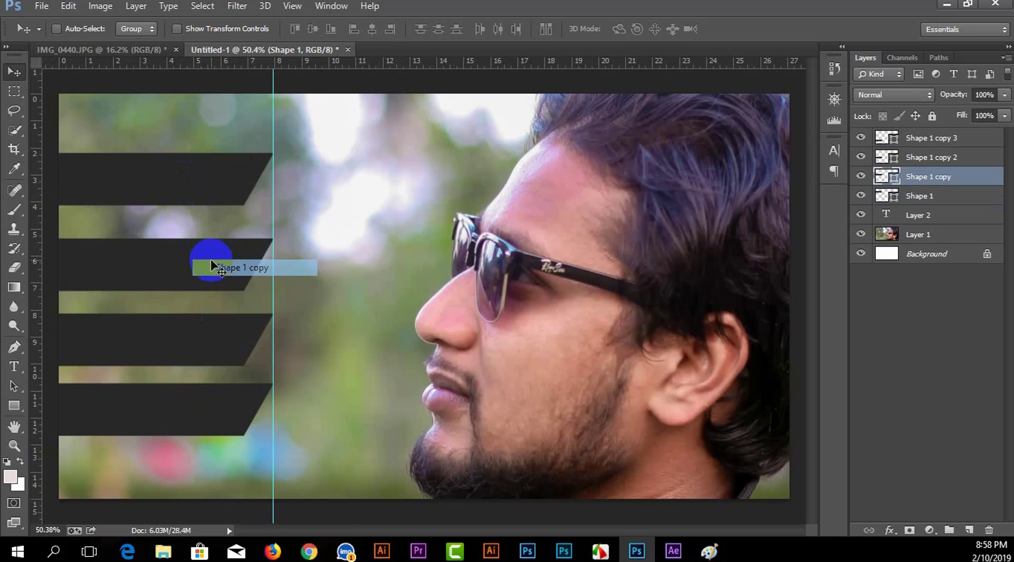
pyautogui.rightClick(204, 343)
pyautogui.click(205, 340)
pyautogui.scroll(1, 177, 253)
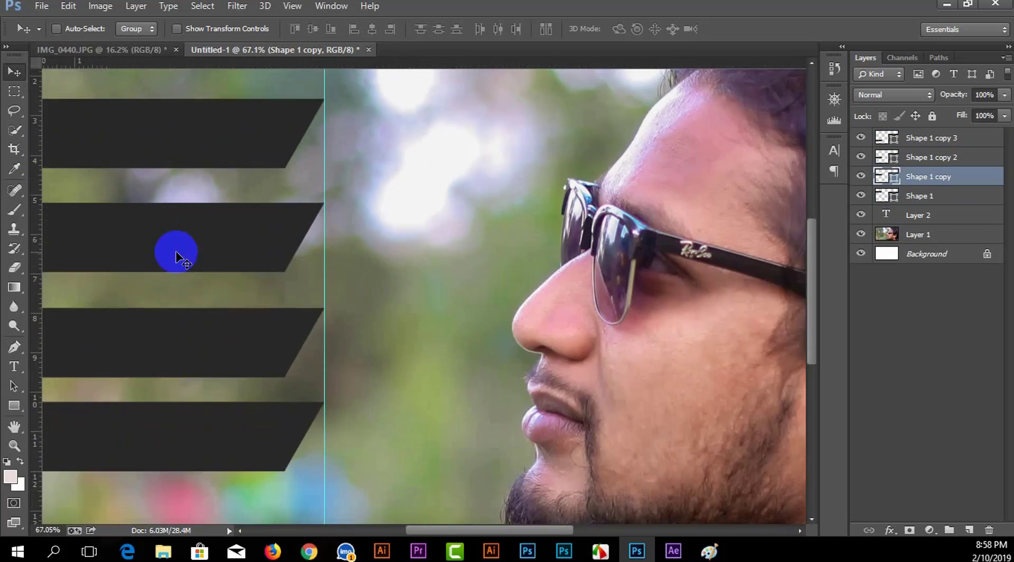
pyautogui.scroll(-2, 221, 266)
pyautogui.keyDown('ctrl'); pyautogui.click(244, 335); pyautogui.keyUp('ctrl')
pyautogui.rightClick(245, 372)
pyautogui.click(285, 382)
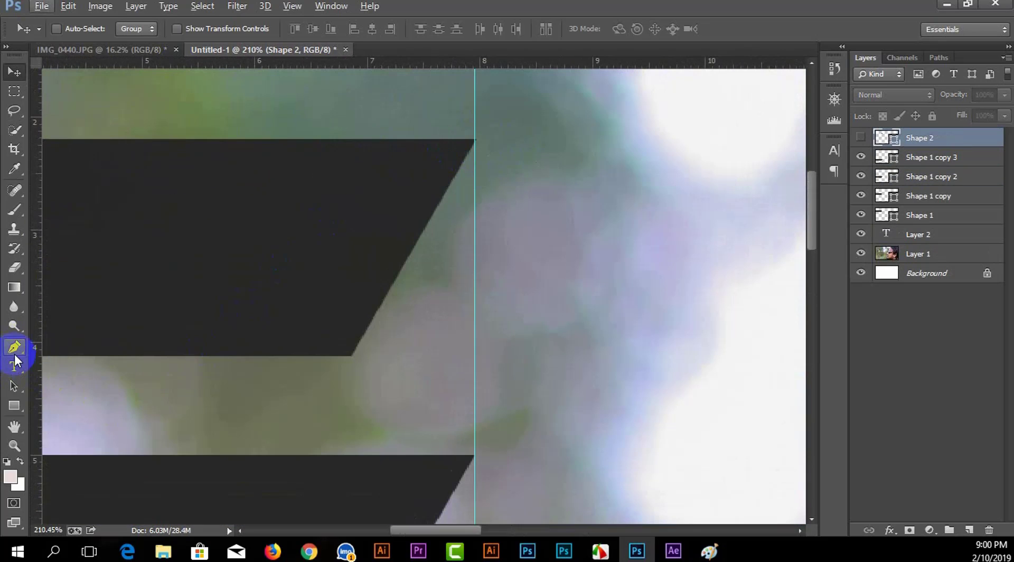
# - Draw a slanted tip piece at the top stripe's end and nudge it to hide the seam
pyautogui.click(14, 349)
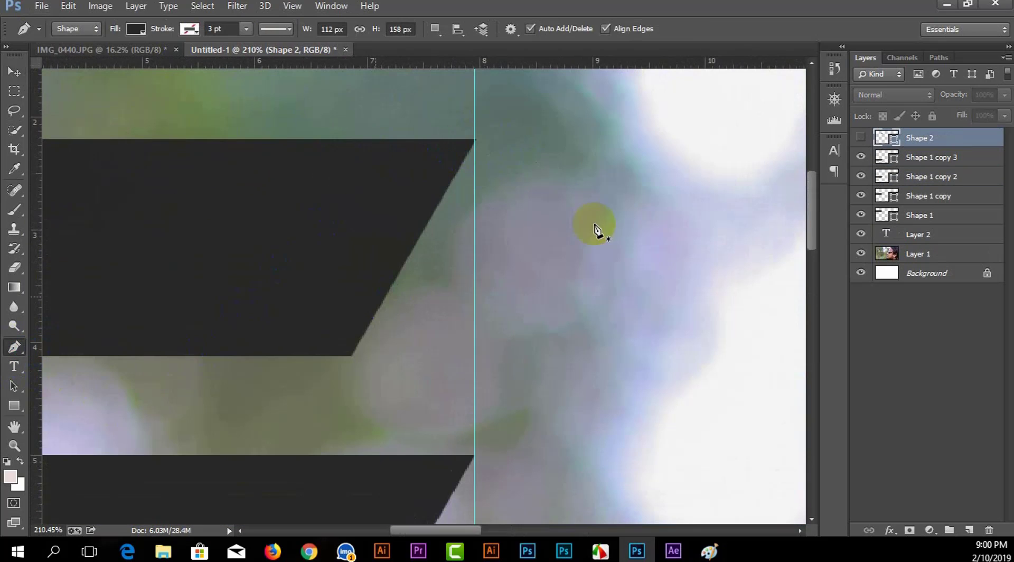
pyautogui.click(474, 141)
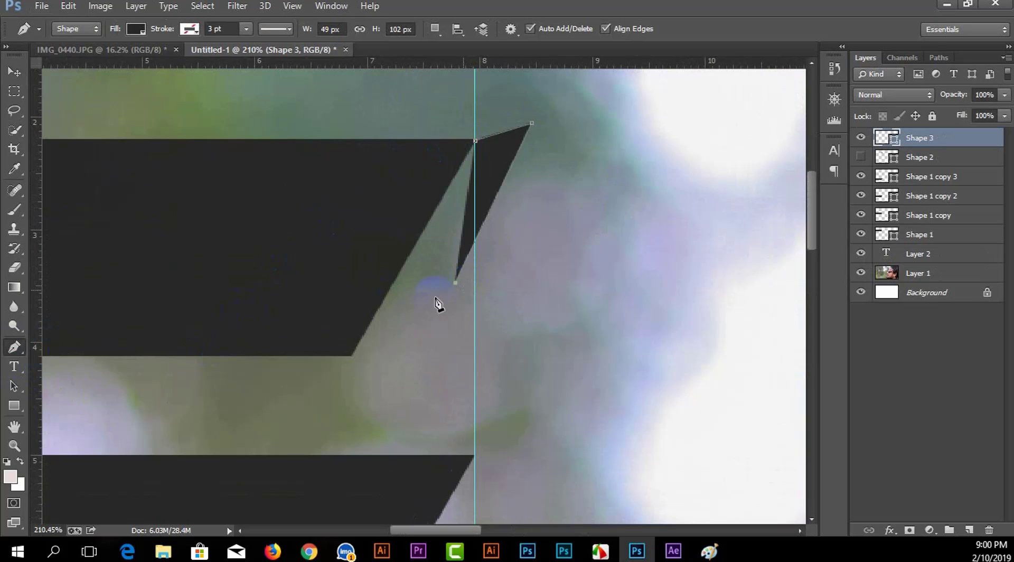
pyautogui.click(350, 357)
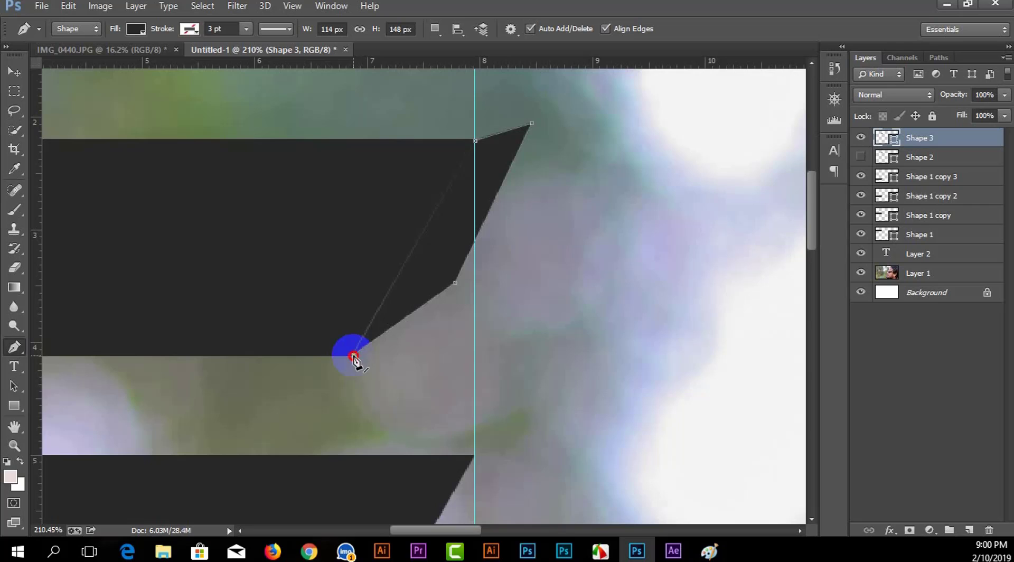
pyautogui.click(16, 73)
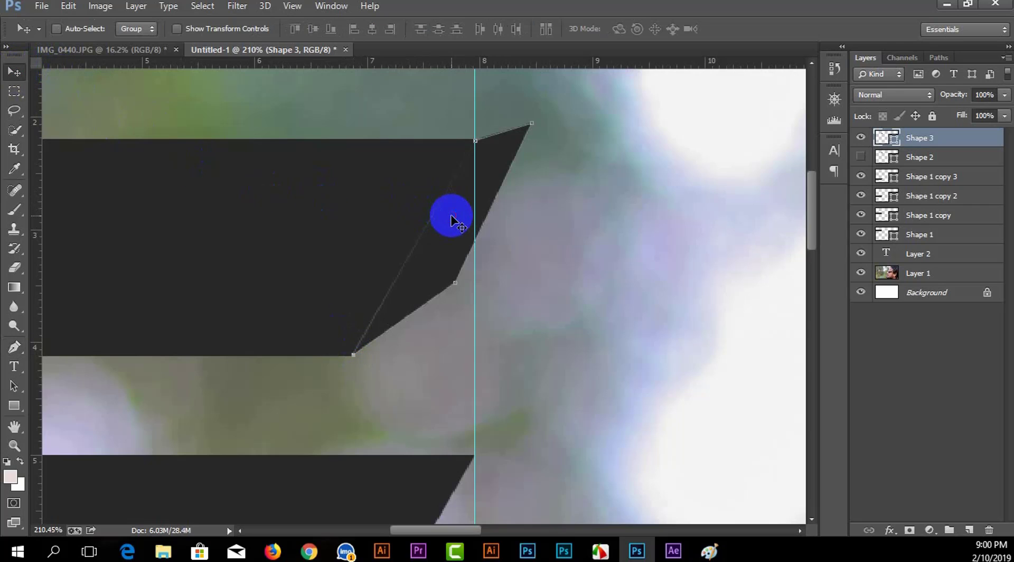
pyautogui.click(402, 279)
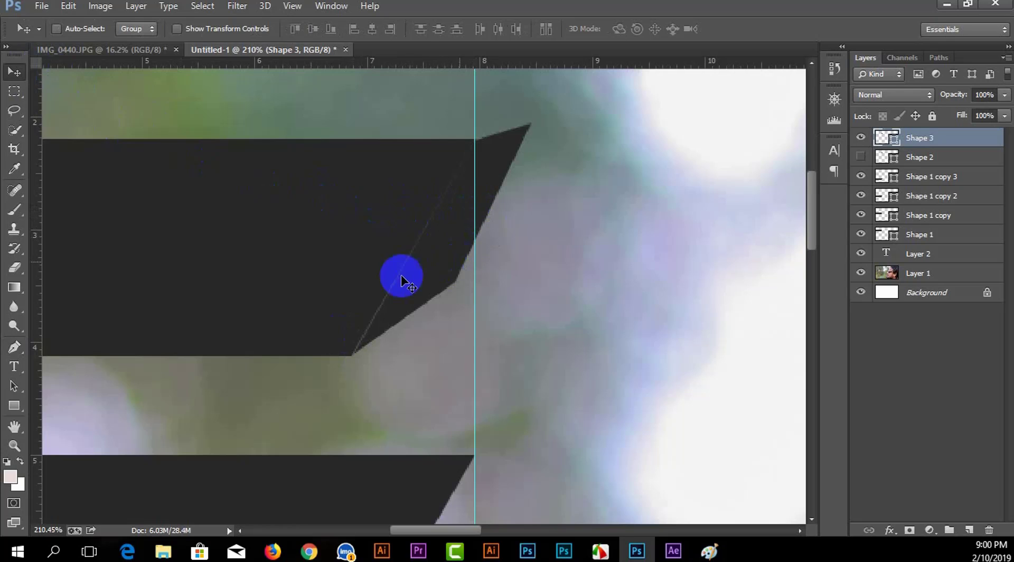
pyautogui.press('Down')
pyautogui.press('Down')
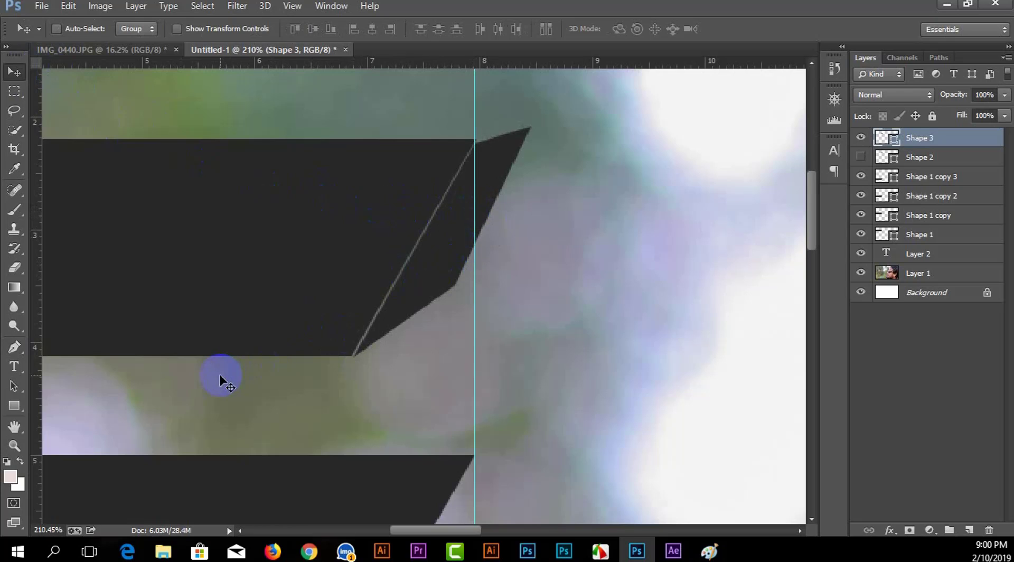
pyautogui.press('Up')
pyautogui.press('Up')
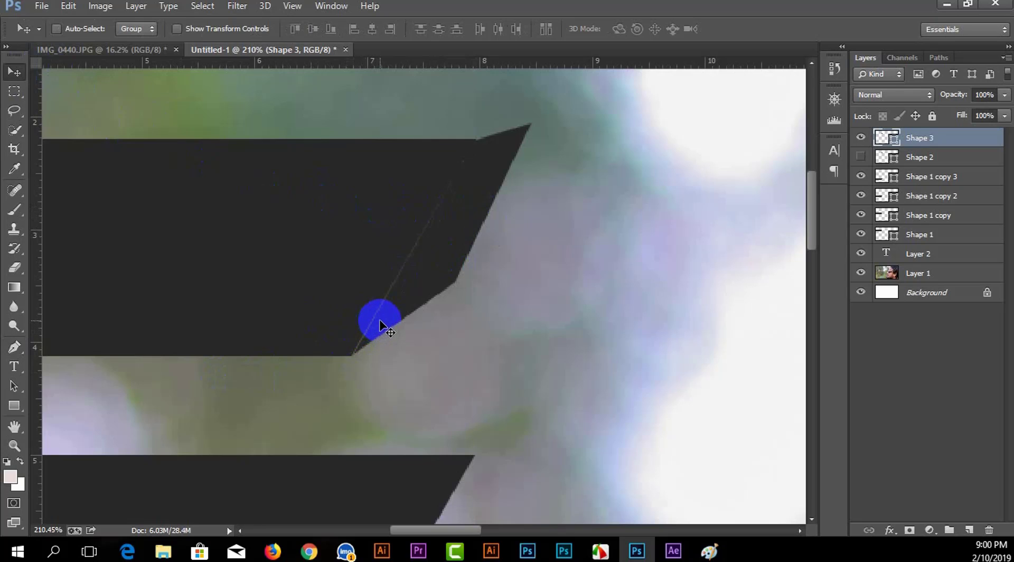
pyautogui.press('Left')
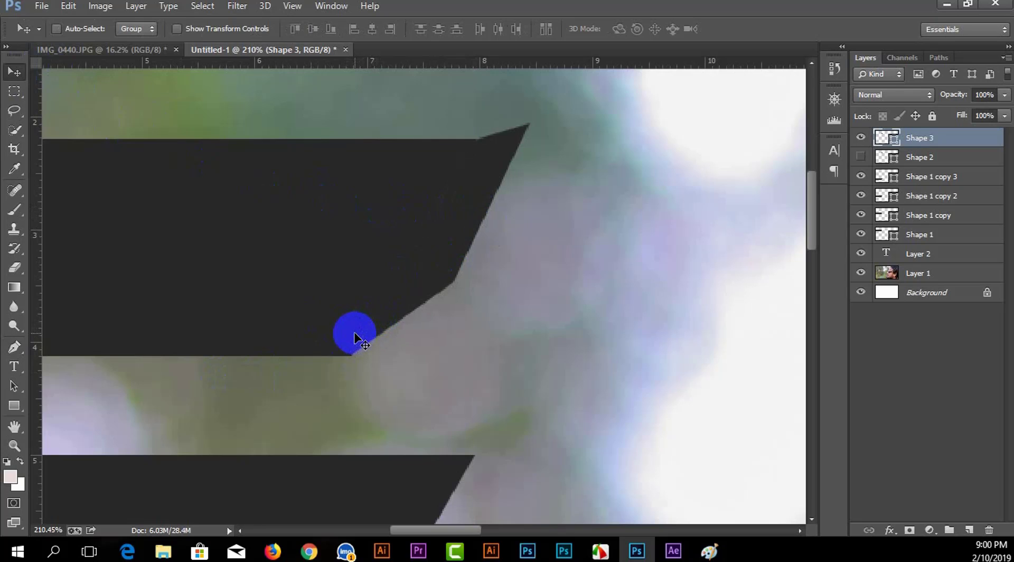
pyautogui.scroll(-1, 409, 385)
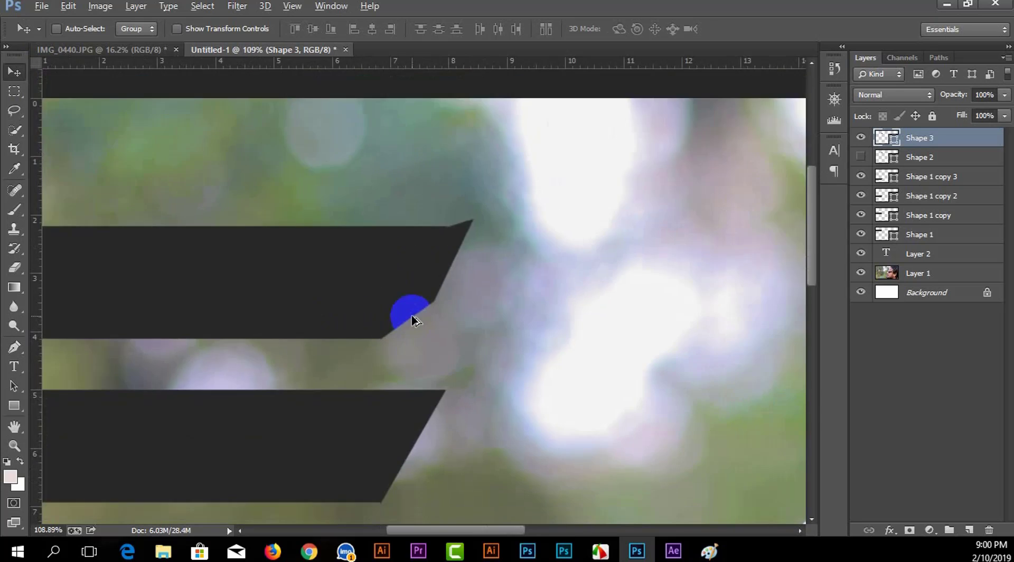
pyautogui.scroll(2, 410, 317)
pyautogui.hotkey('ctrl', '0')
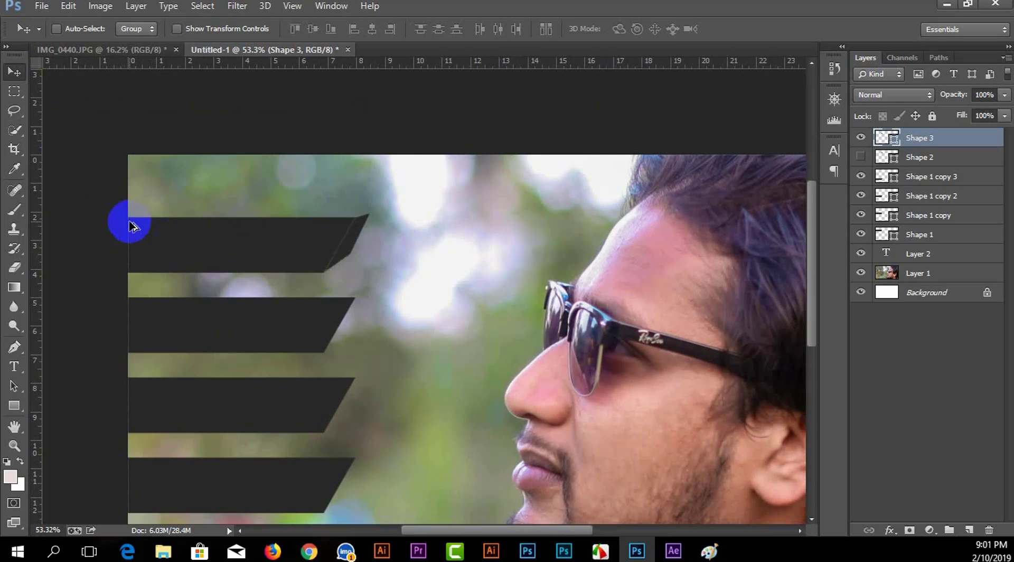
# - Copy the slanted tip onto the second stripe and reshape its corner to fit
pyautogui.scroll(2, 311, 237)
pyautogui.scroll(1, 324, 238)
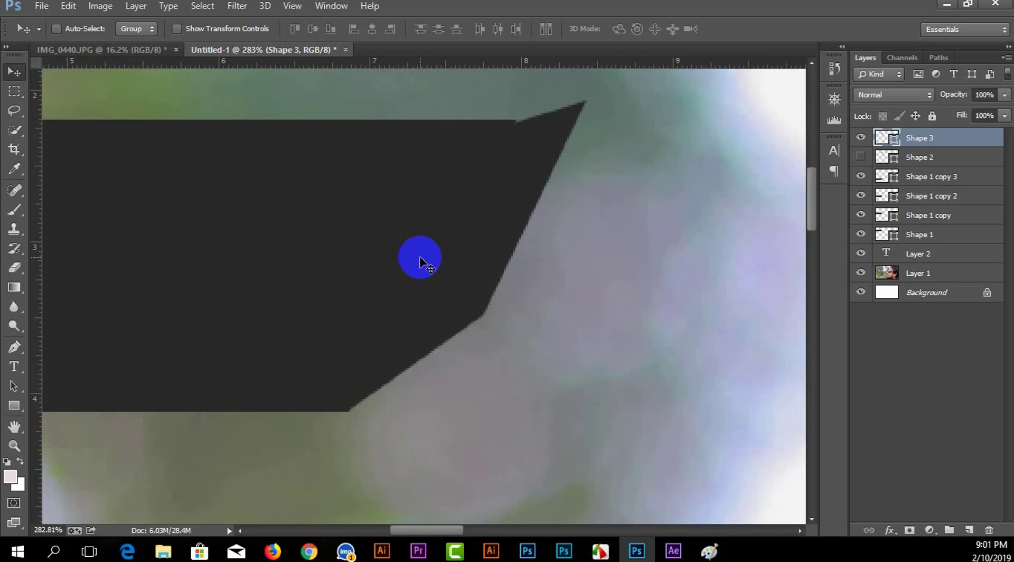
pyautogui.hotkey('ctrl', '0')
pyautogui.scroll(2, 514, 290)
pyautogui.moveTo(428, 266); pyautogui.dragTo(428, 362)
pyautogui.scroll(5, 429, 362)
pyautogui.hotkey('ctrl', '0')
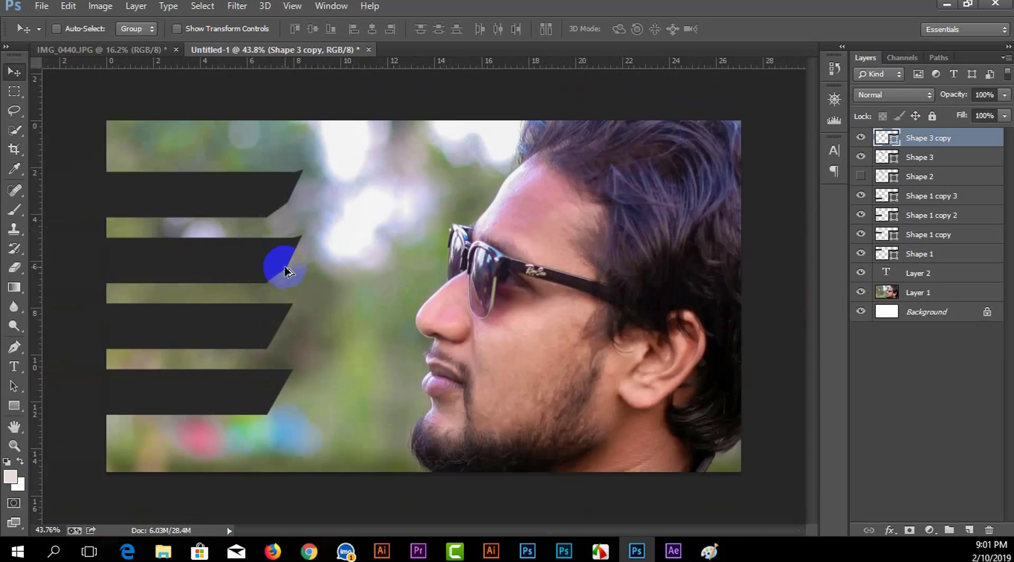
pyautogui.scroll(5, 280, 267)
pyautogui.scroll(-1, 252, 309)
pyautogui.hotkey('ctrl', 't')
pyautogui.moveTo(365, 119); pyautogui.dragTo(362, 109)
pyautogui.press('Return')
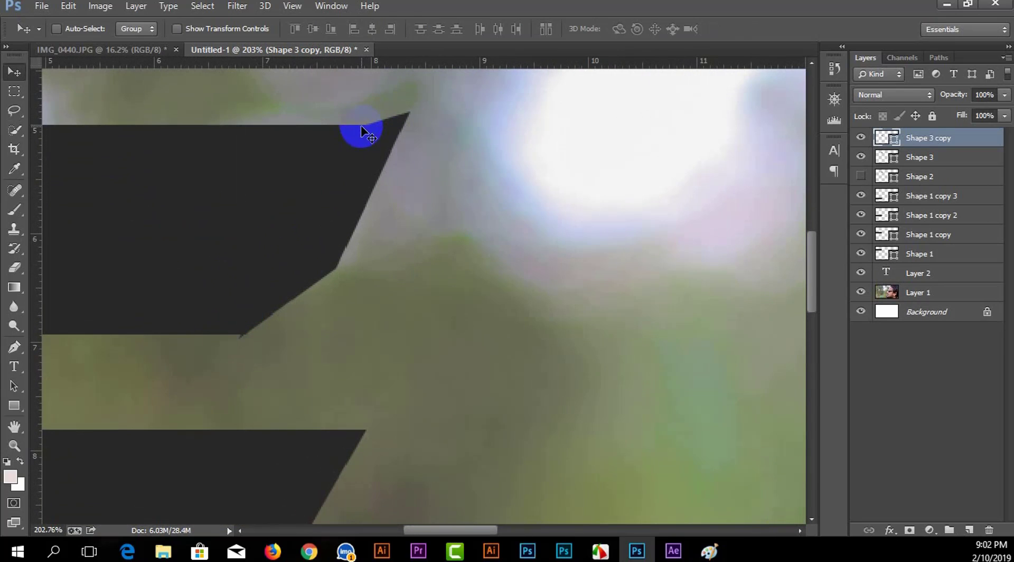
# - Copy the slanted tip onto the third stripe and fit the whole banner in view
pyautogui.scroll(-3, 362, 168)
pyautogui.hotkey('ctrl', '0')
pyautogui.scroll(3, 272, 222)
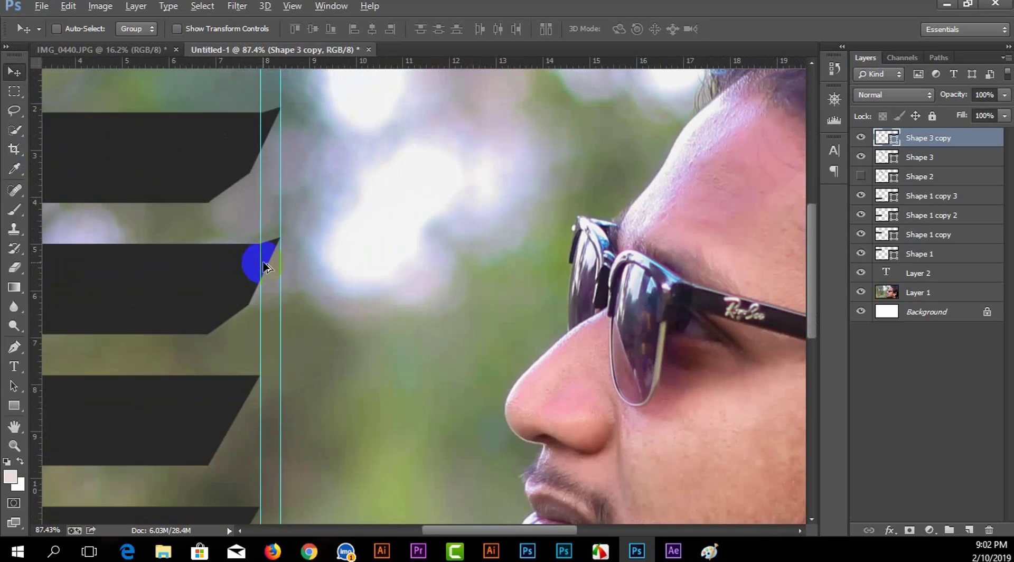
pyautogui.moveTo(260, 260)
pyautogui.mouseDown()
pyautogui.moveTo(260, 385)
pyautogui.moveTo(229, 403)
pyautogui.mouseUp()
pyautogui.scroll(3, 267, 380)
pyautogui.scroll(-3, 264, 379)
pyautogui.hotkey('ctrl', '0')
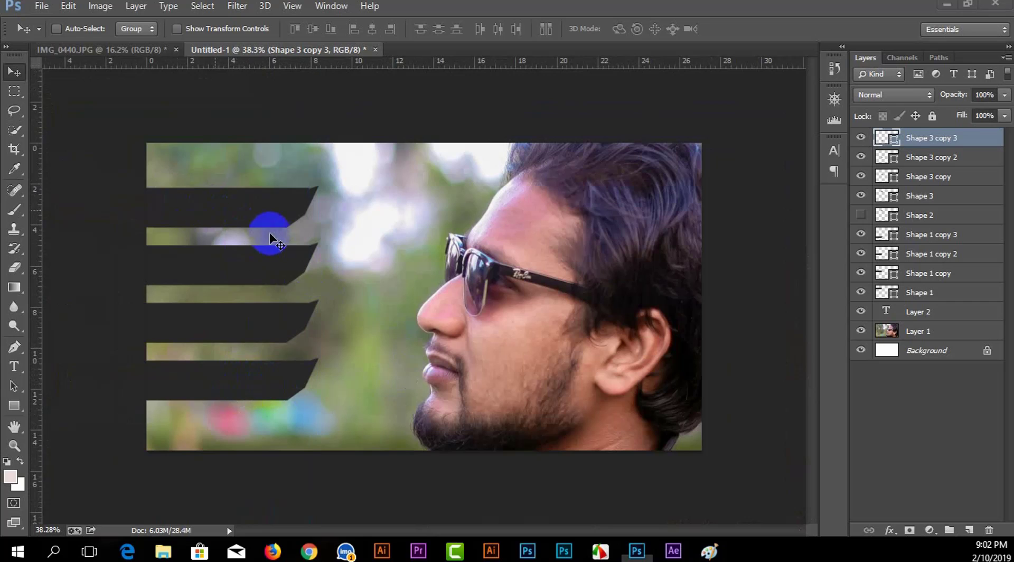
pyautogui.scroll(3, 552, 265)
# - Type EDITING on the top stripe in a bold sans font
pyautogui.press('t')
pyautogui.click(253, 212)
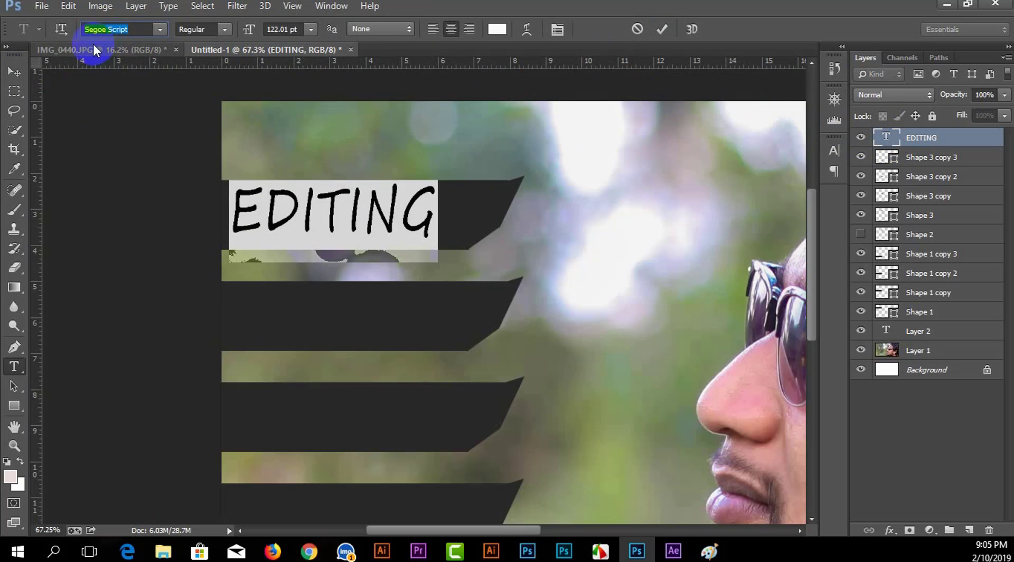
pyautogui.press('Down')
pyautogui.press('Down')
pyautogui.click(662, 29)
# - Copy the label onto the second stripe as RETOUCHING, shrunk from 92.01 pt to 67.01 pt
pyautogui.press('v')
pyautogui.moveTo(350, 205); pyautogui.dragTo(353, 307)
pyautogui.doubleClick(887, 139)
pyautogui.write('RETO')
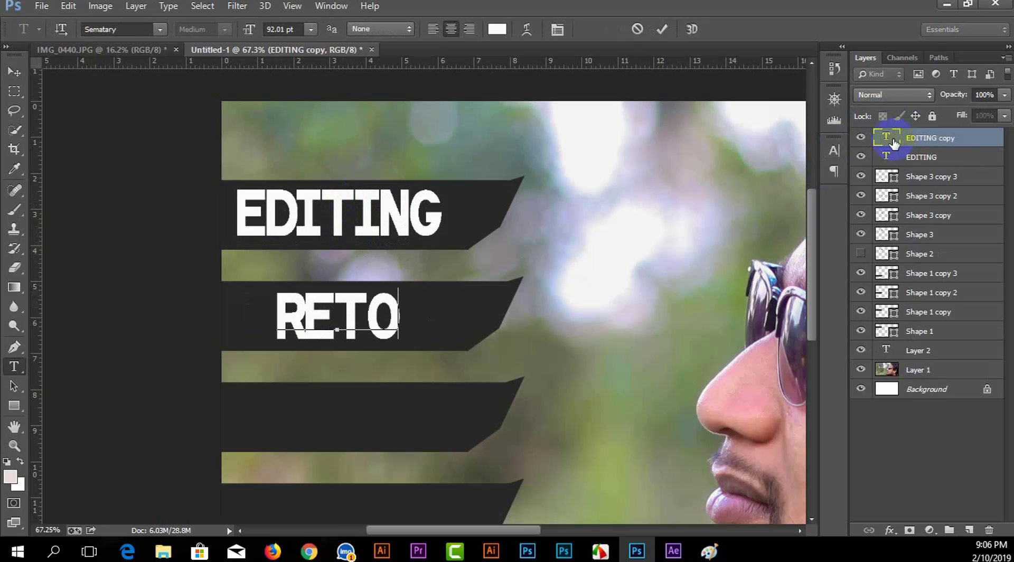
pyautogui.write('UCHING')
pyautogui.hotkey('ctrl', 'a')
pyautogui.moveTo(248, 29); pyautogui.dragTo(235, 30)
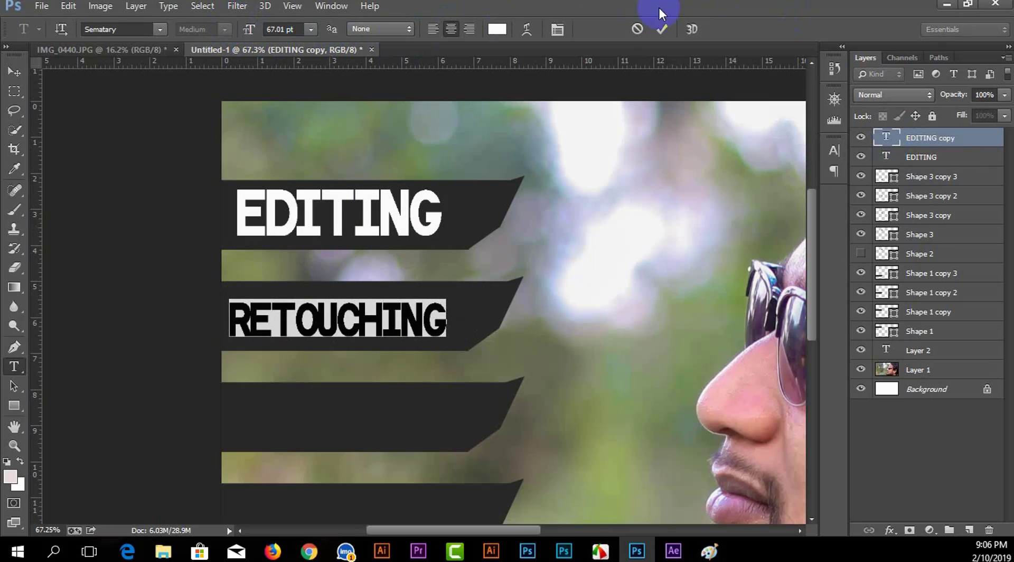
pyautogui.click(661, 29)
# - Copy RETOUCHING onto the third stripe as MANIPULATION at 61.01 pt
pyautogui.press('v')
pyautogui.scroll(-2, 135, 227)
pyautogui.scroll(1, 290, 283)
pyautogui.moveTo(289, 283); pyautogui.dragTo(304, 360)
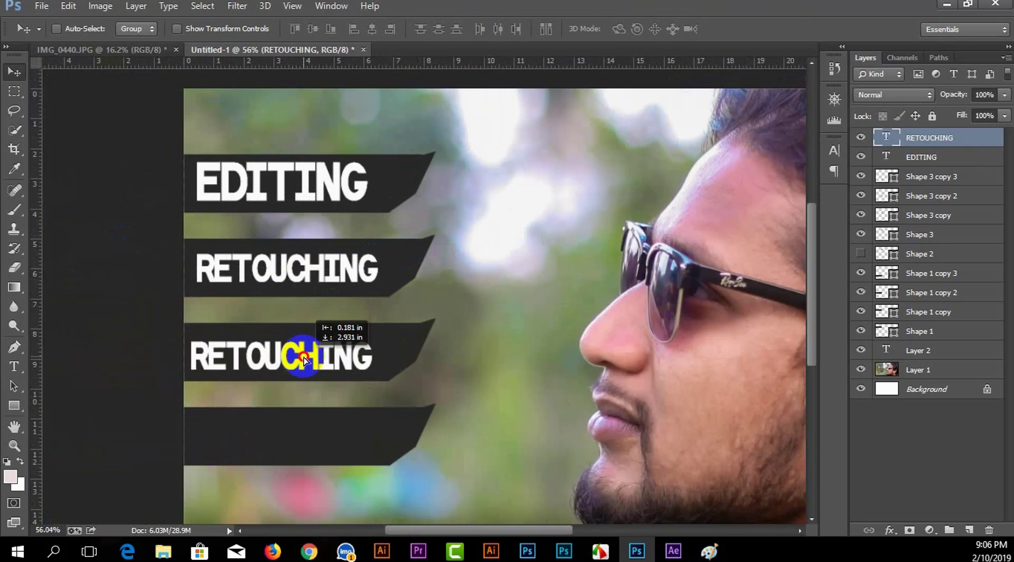
pyautogui.doubleClick(305, 360)
pyautogui.write('MANIPULATION')
pyautogui.hotkey('ctrl', 'a')
pyautogui.moveTo(250, 29); pyautogui.dragTo(245, 29)
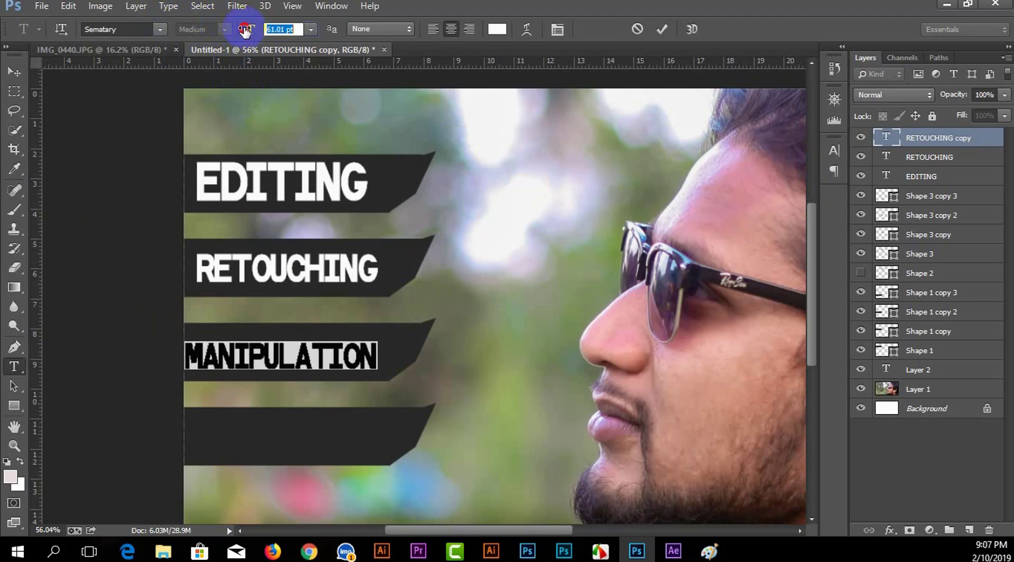
pyautogui.hotkey('ctrl', 'Return')
# - Add a vertical guide and shift EDITING right to line up with it
pyautogui.press('v')
pyautogui.moveTo(39, 159); pyautogui.dragTo(376, 188)
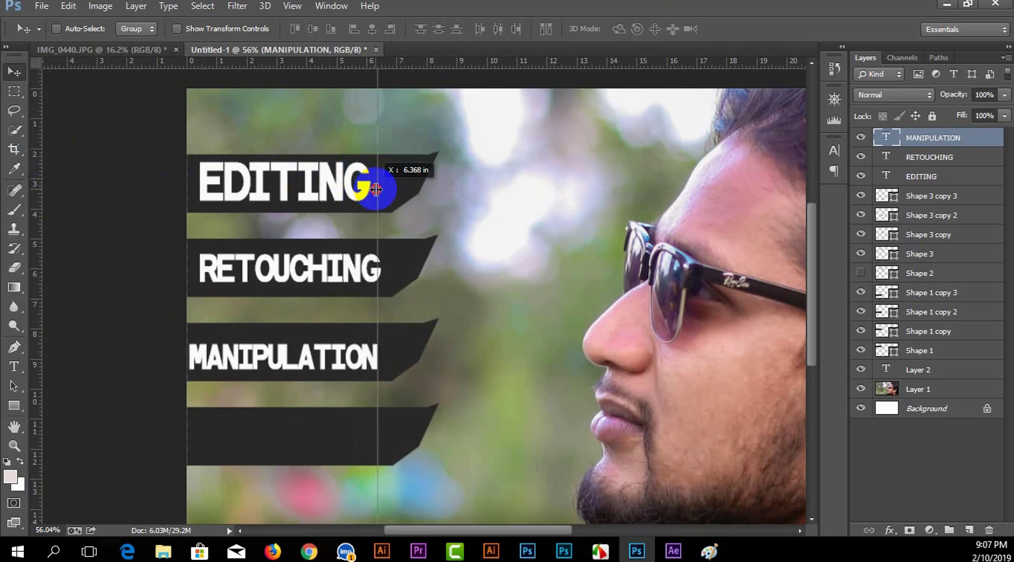
pyautogui.moveTo(296, 180); pyautogui.dragTo(301, 176)
pyautogui.rightClick(339, 264)
pyautogui.click(370, 268)
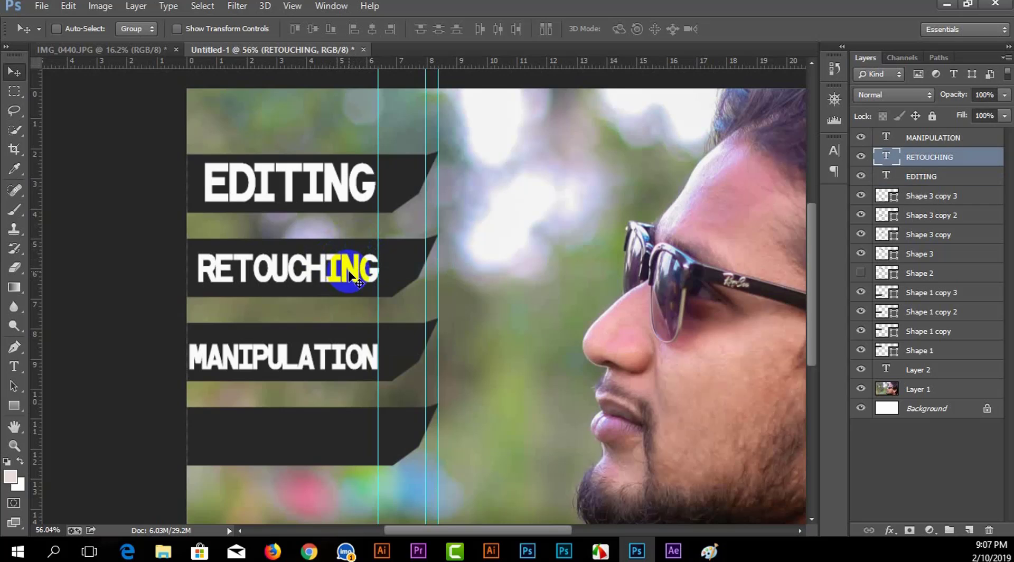
# - Copy MANIPULATION onto the bottom stripe and retype it as EVERYTHING
pyautogui.keyDown('ctrl'); pyautogui.click(233, 346); pyautogui.keyUp('ctrl')
pyautogui.moveTo(233, 348); pyautogui.dragTo(233, 430)
pyautogui.press('t')
pyautogui.doubleClick(283, 429)
pyautogui.write('E')
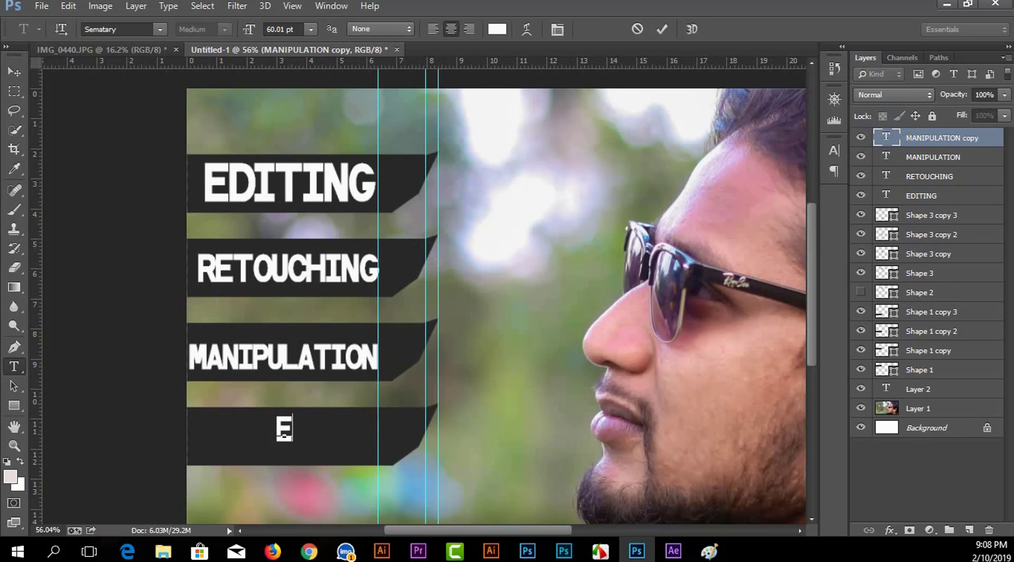
pyautogui.write('VERYTHING')
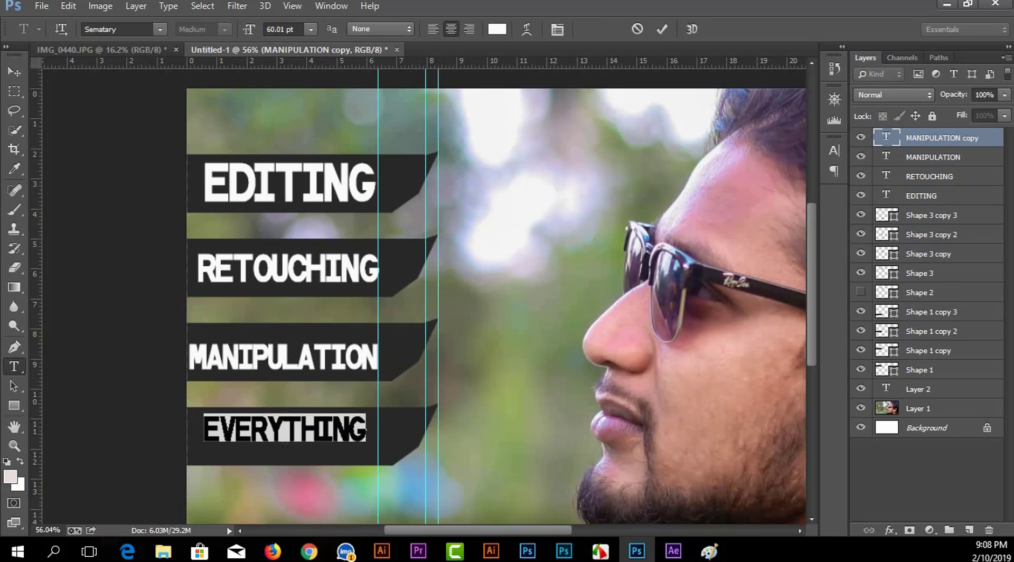
pyautogui.click(657, 31)
pyautogui.press('v')
# - Center-align the EVERYTHING text and check each label's font size
pyautogui.press('t')
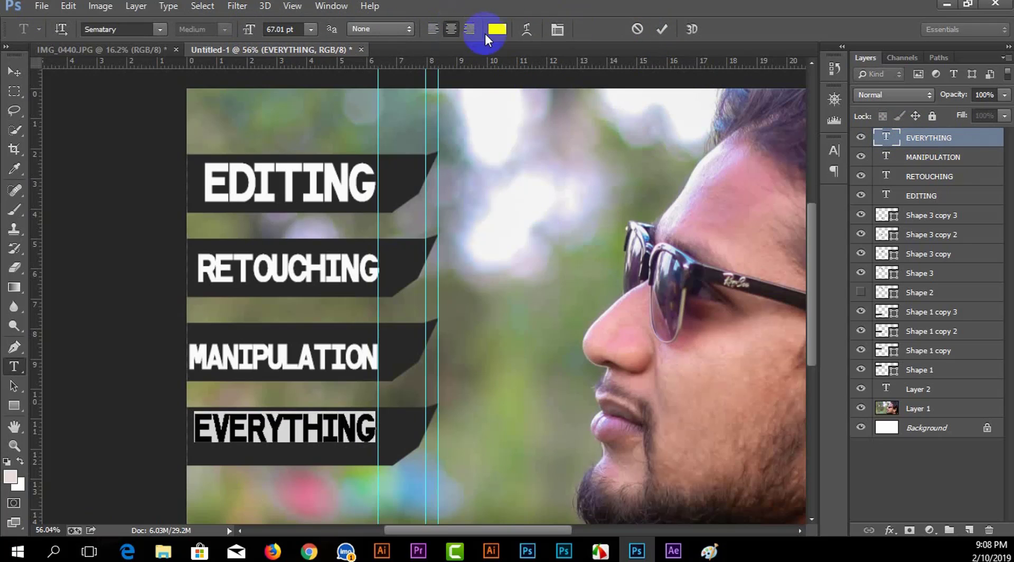
pyautogui.click(452, 30)
pyautogui.click(661, 29)
pyautogui.press('v')
pyautogui.doubleClick(886, 176)
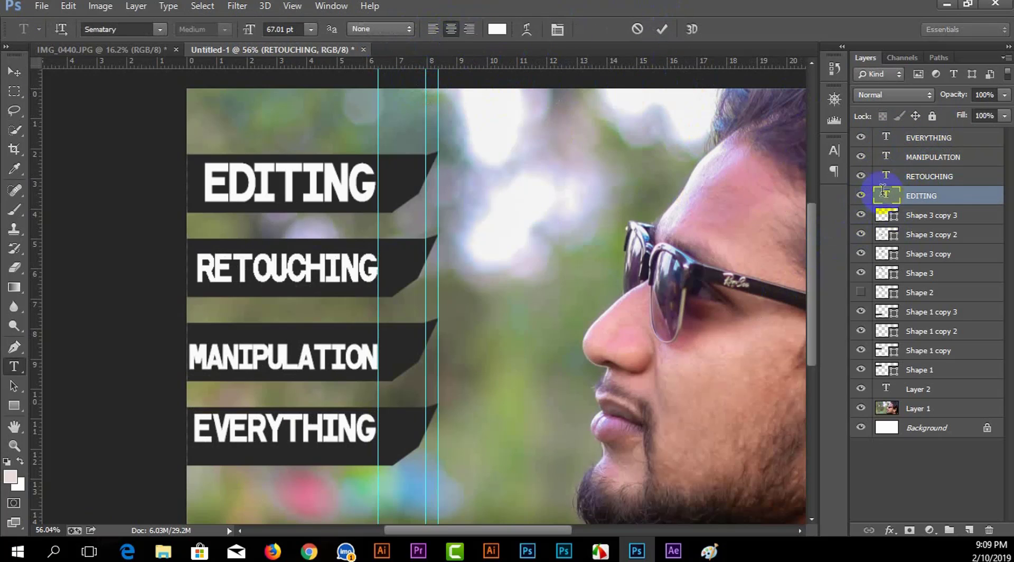
pyautogui.doubleClick(886, 196)
pyautogui.doubleClick(885, 137)
pyautogui.doubleClick(886, 175)
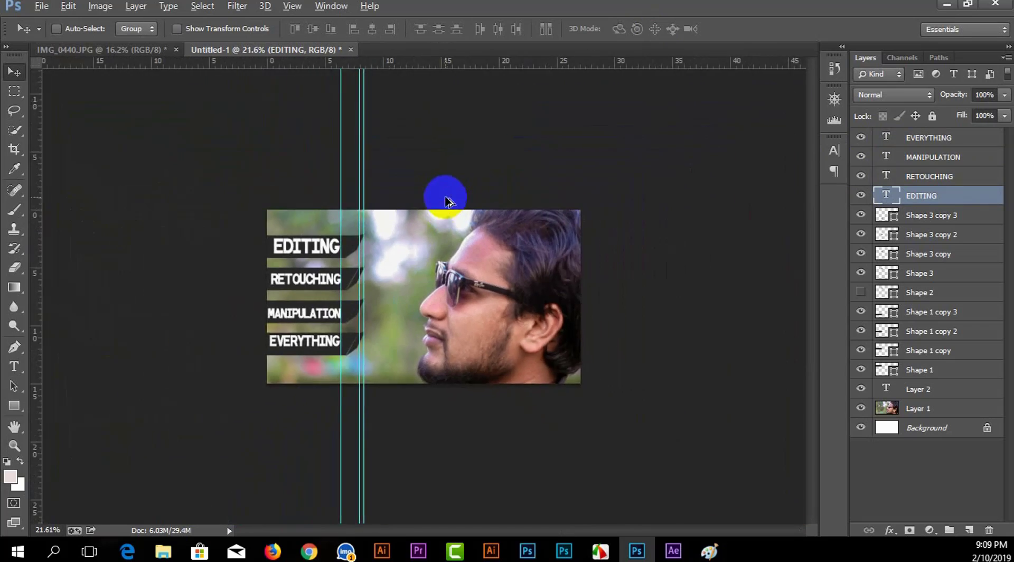
# - Give EDITING an Inner Bevel & Emboss at 307% depth plus a drop shadow
pyautogui.hotkey('ctrl', '0')
pyautogui.rightClick(910, 196)
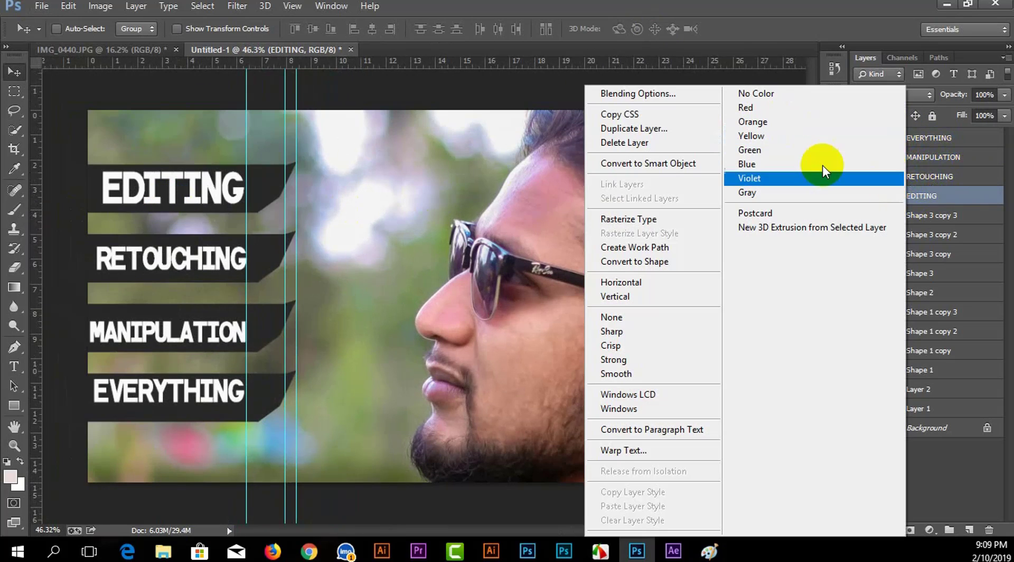
pyautogui.click(636, 94)
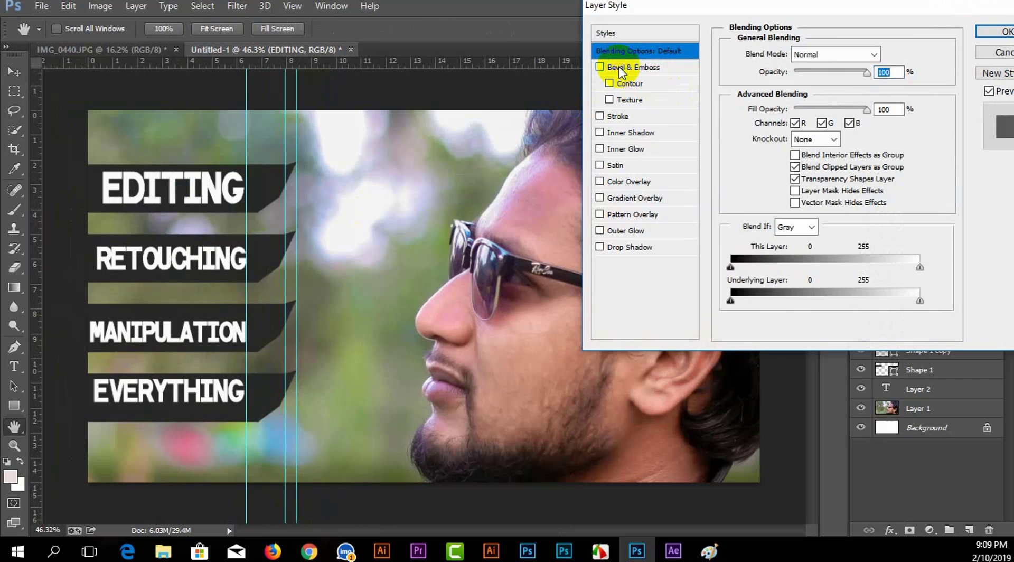
pyautogui.click(620, 69)
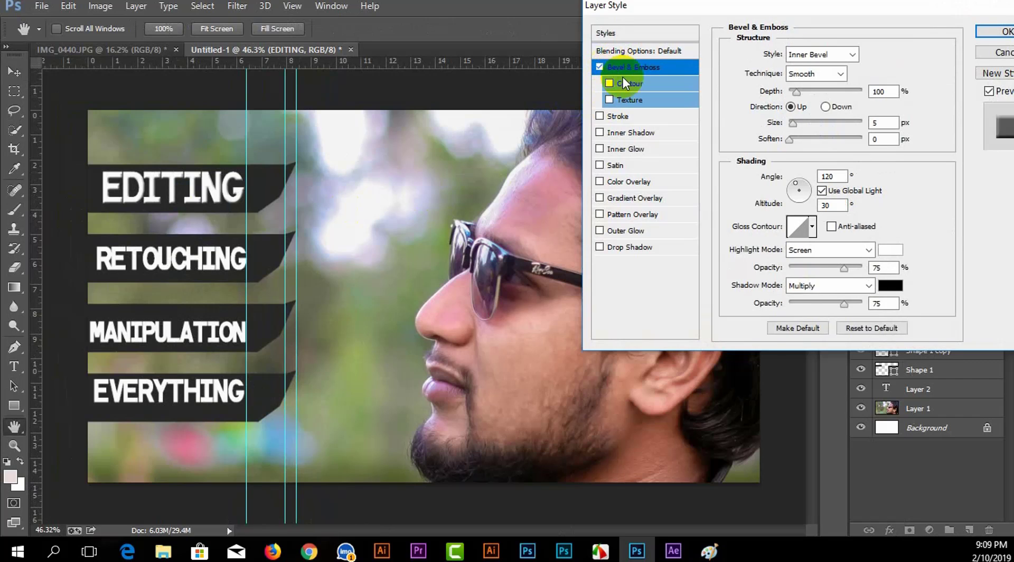
pyautogui.moveTo(802, 93); pyautogui.dragTo(812, 95)
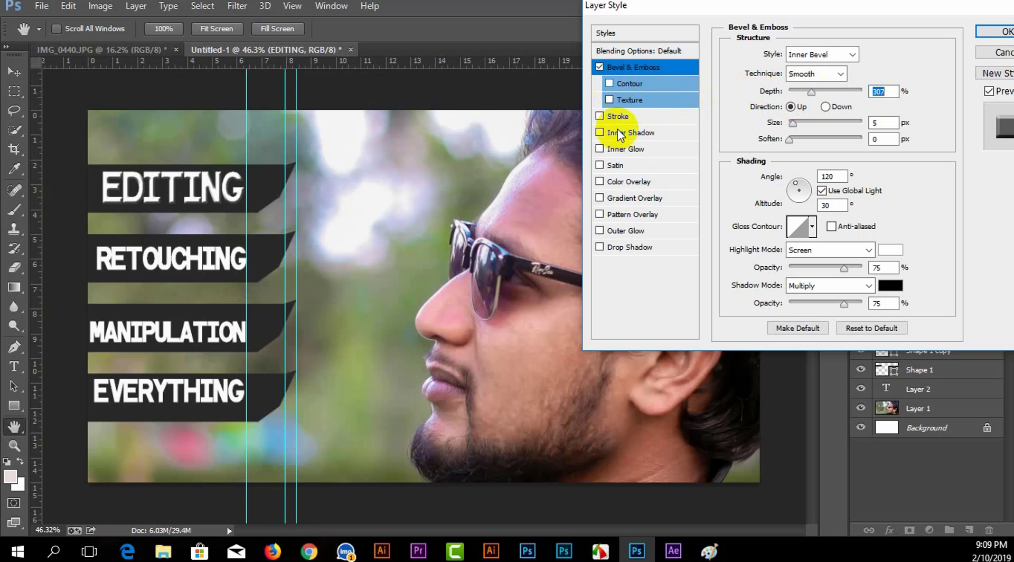
pyautogui.click(615, 246)
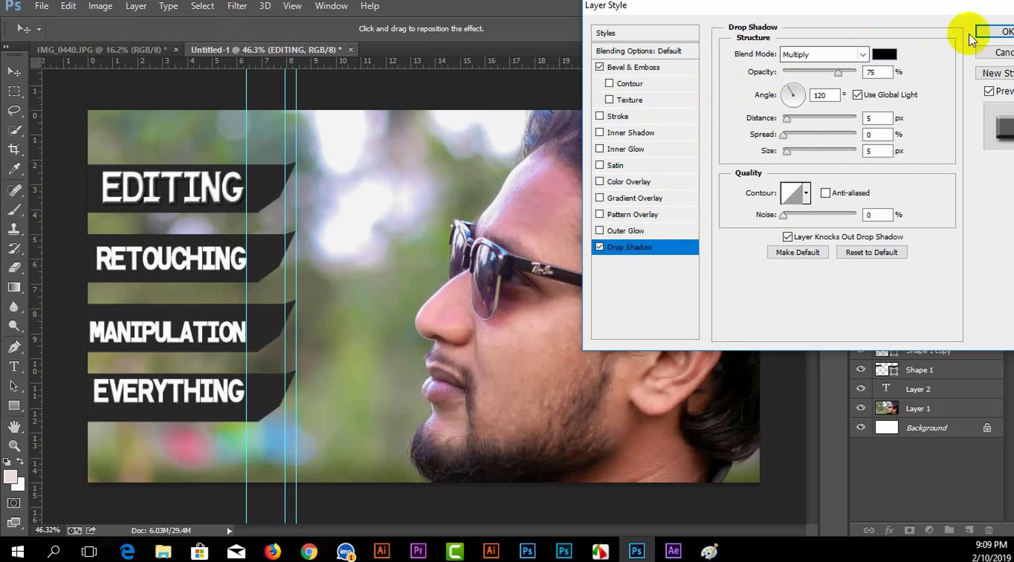
pyautogui.click(994, 32)
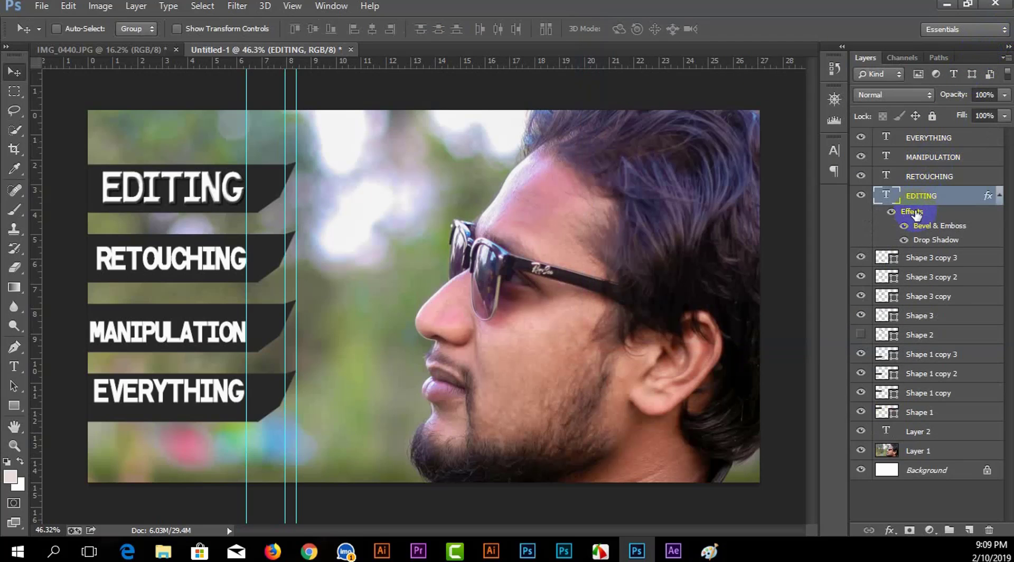
# - Add an Outer Glow to EDITING with its opacity lowered to 0%, and apply
pyautogui.rightClick(916, 213)
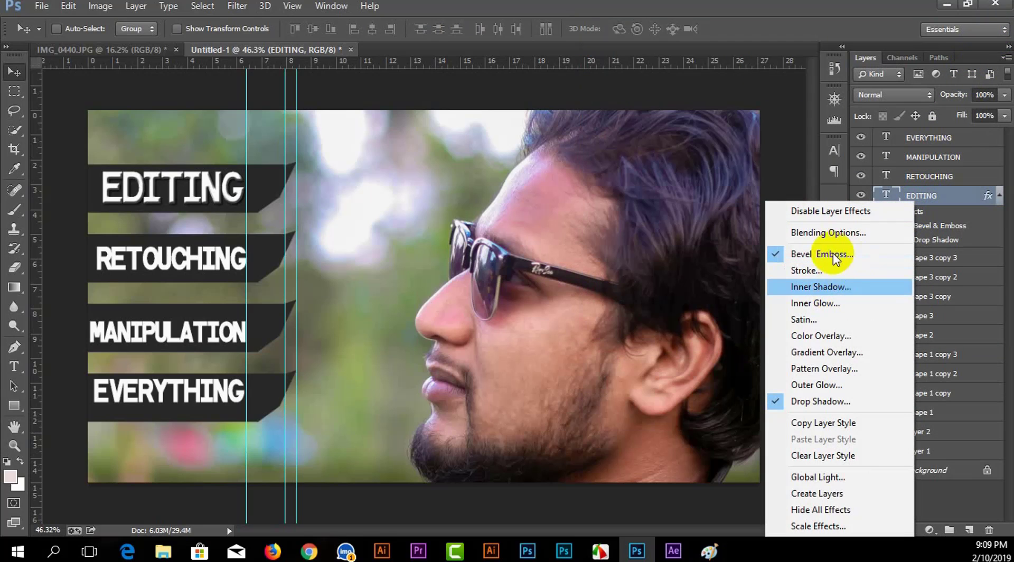
pyautogui.click(917, 202)
pyautogui.rightClick(921, 197)
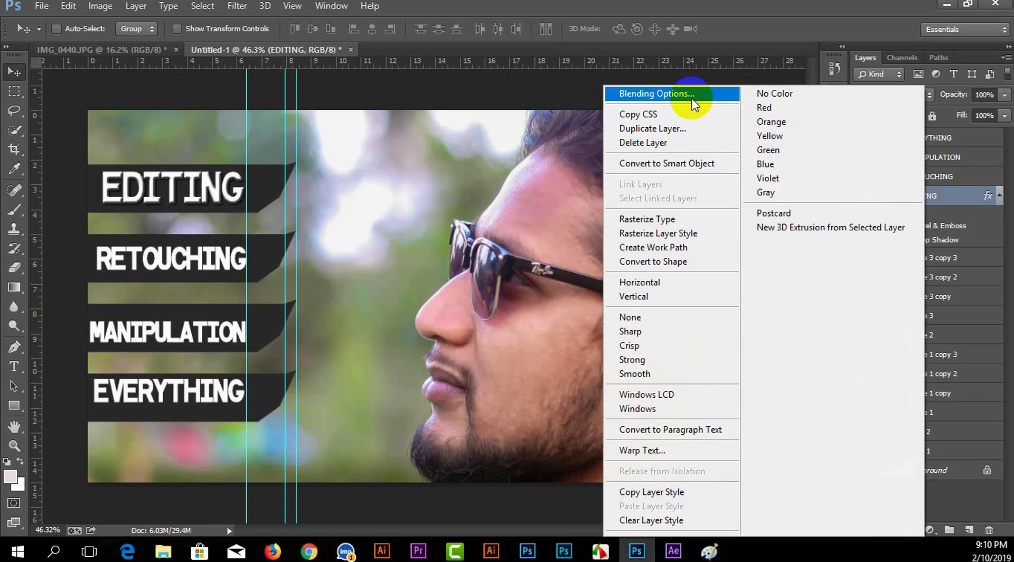
pyautogui.click(655, 93)
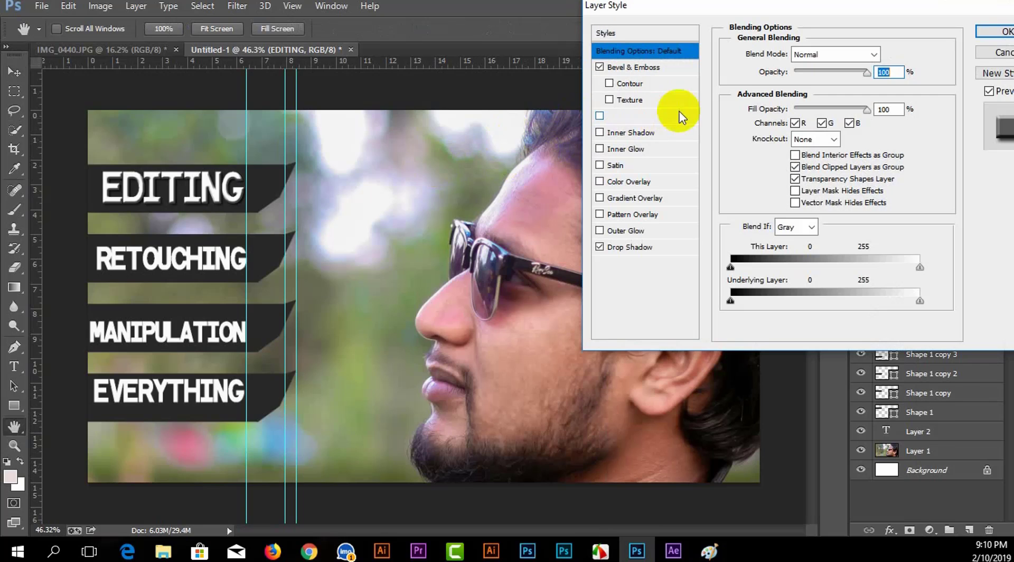
pyautogui.click(625, 231)
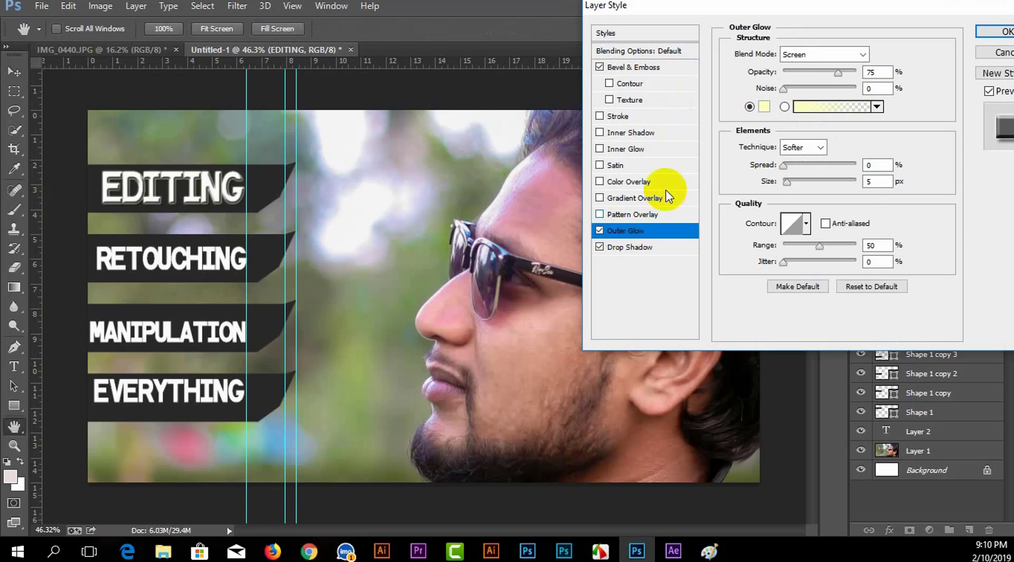
pyautogui.click(821, 107)
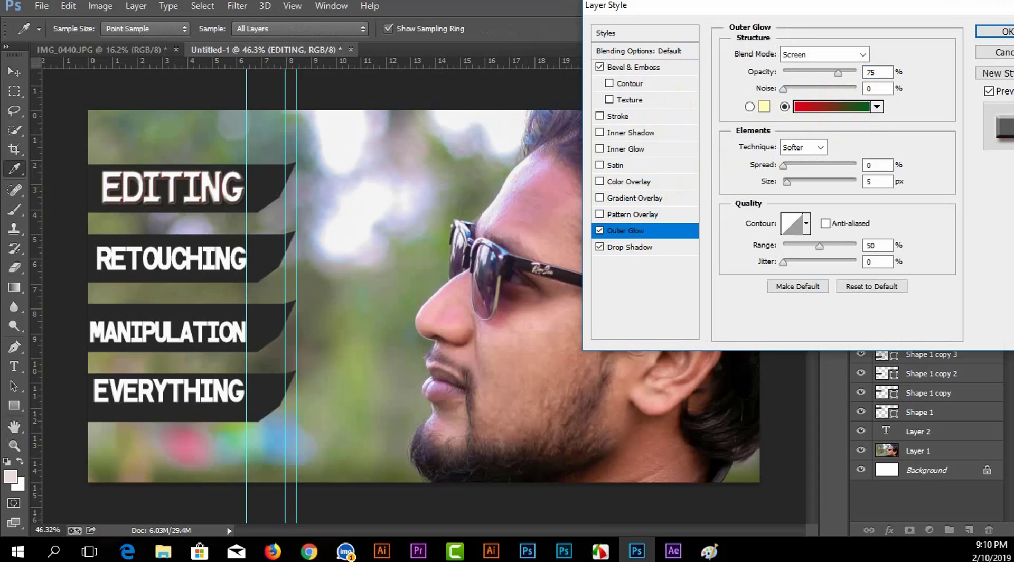
pyautogui.click(848, 75)
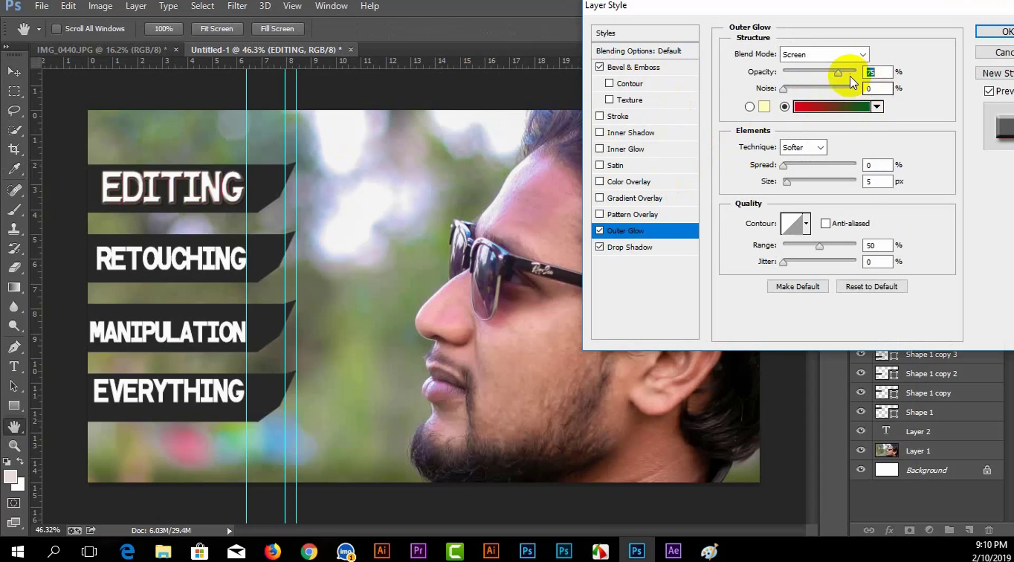
pyautogui.moveTo(839, 74); pyautogui.dragTo(760, 79)
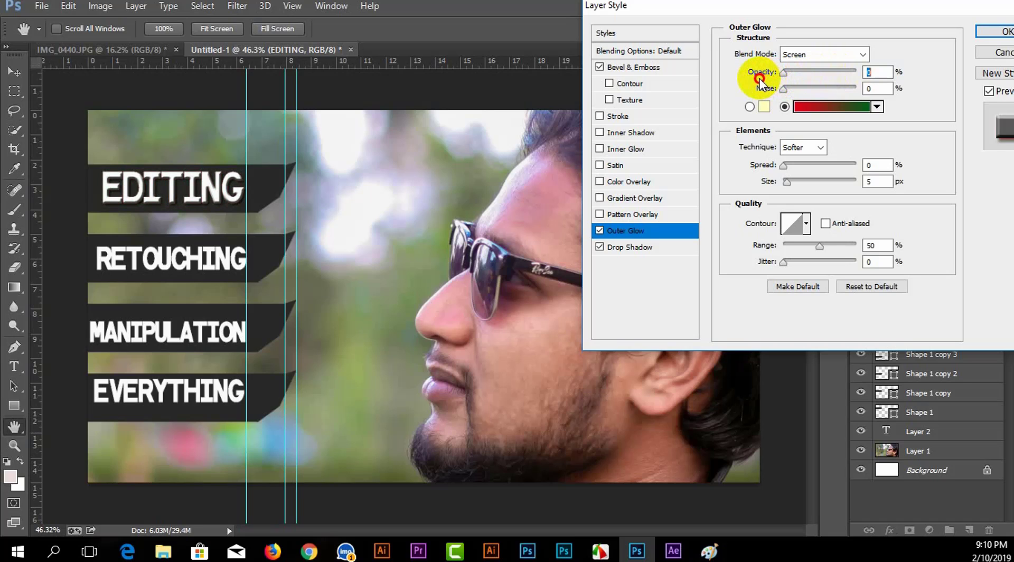
pyautogui.click(1000, 34)
# - Copy EDITING's layer style and paste it onto EVERYTHING, MANIPULATION and RETOUCHING
pyautogui.rightClick(915, 221)
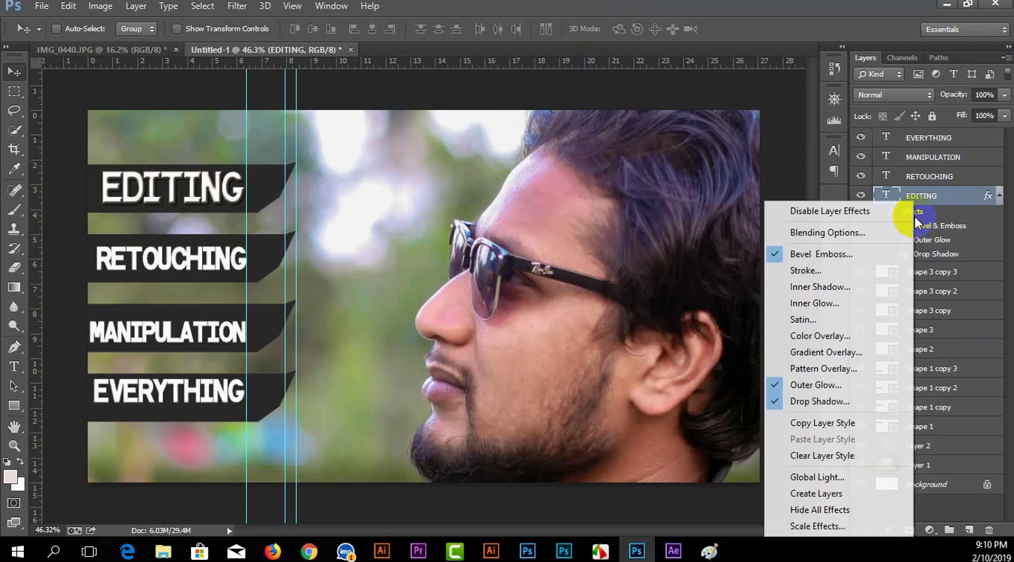
pyautogui.click(827, 425)
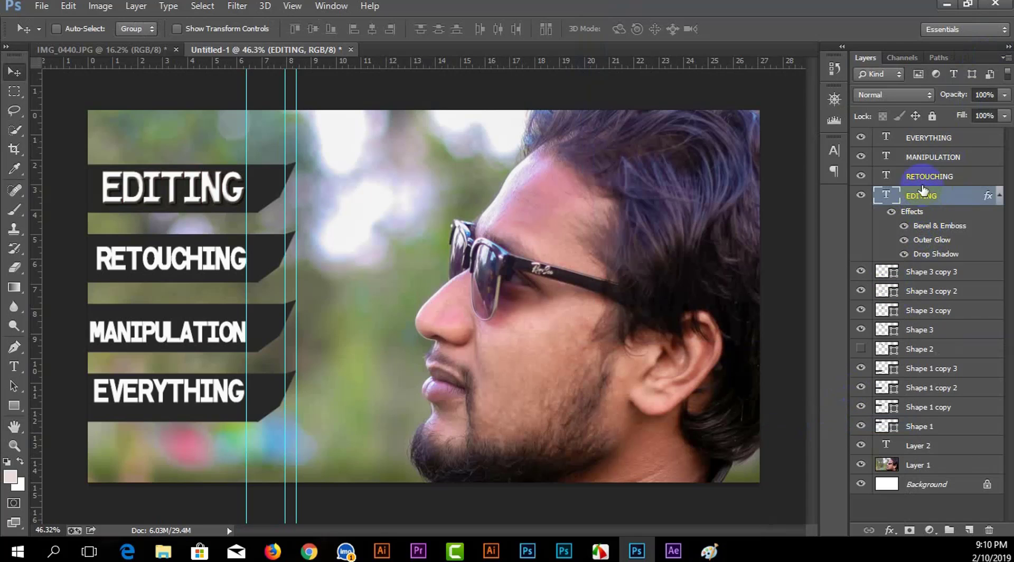
pyautogui.click(919, 141)
pyautogui.rightClick(919, 141)
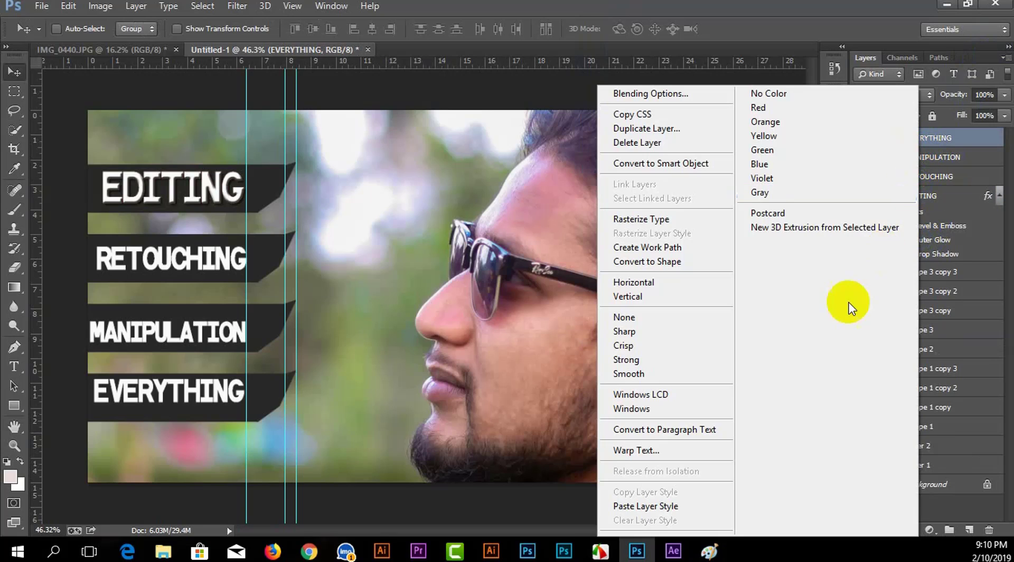
pyautogui.click(645, 506)
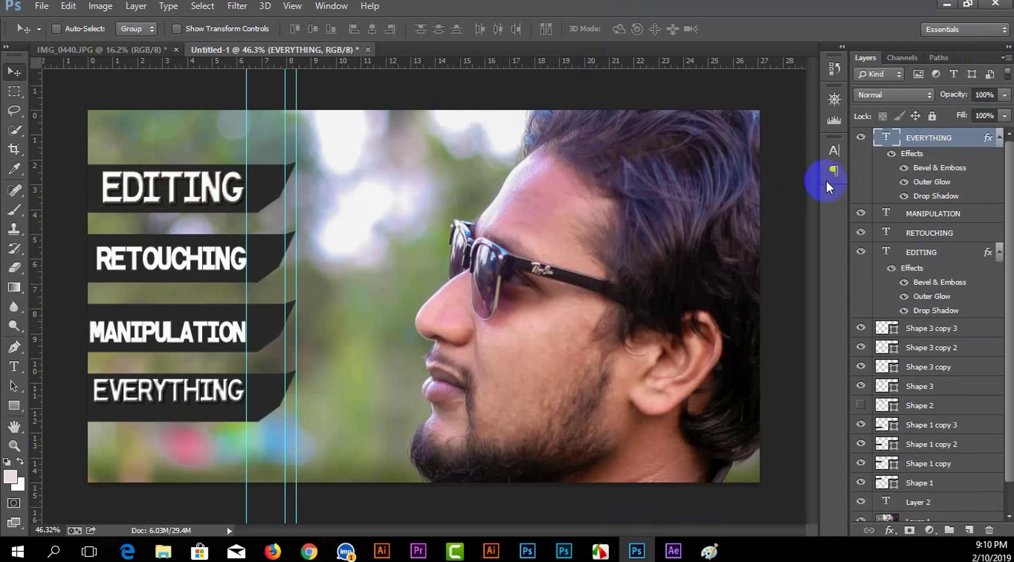
pyautogui.click(925, 215)
pyautogui.rightClick(924, 214)
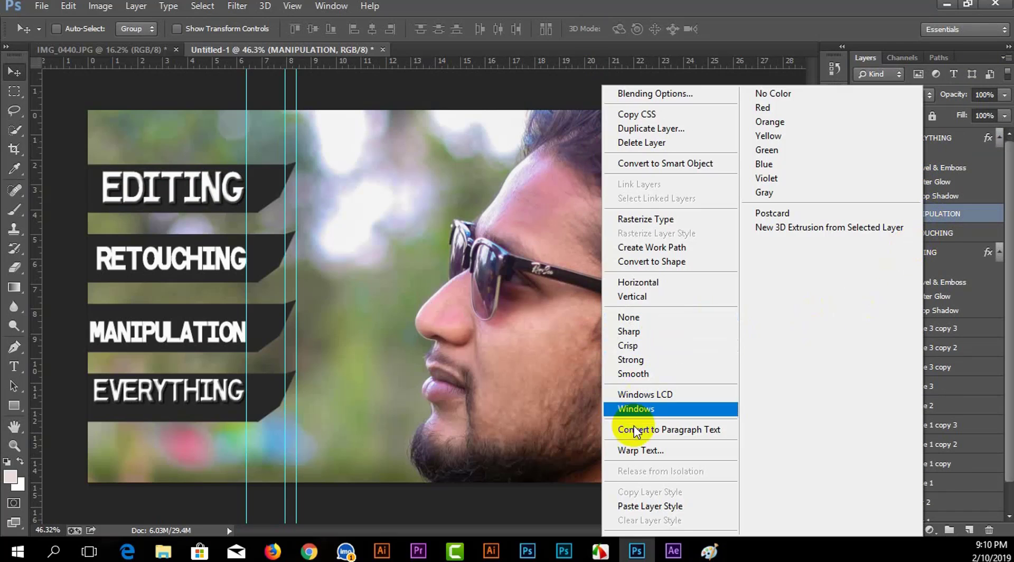
pyautogui.click(634, 507)
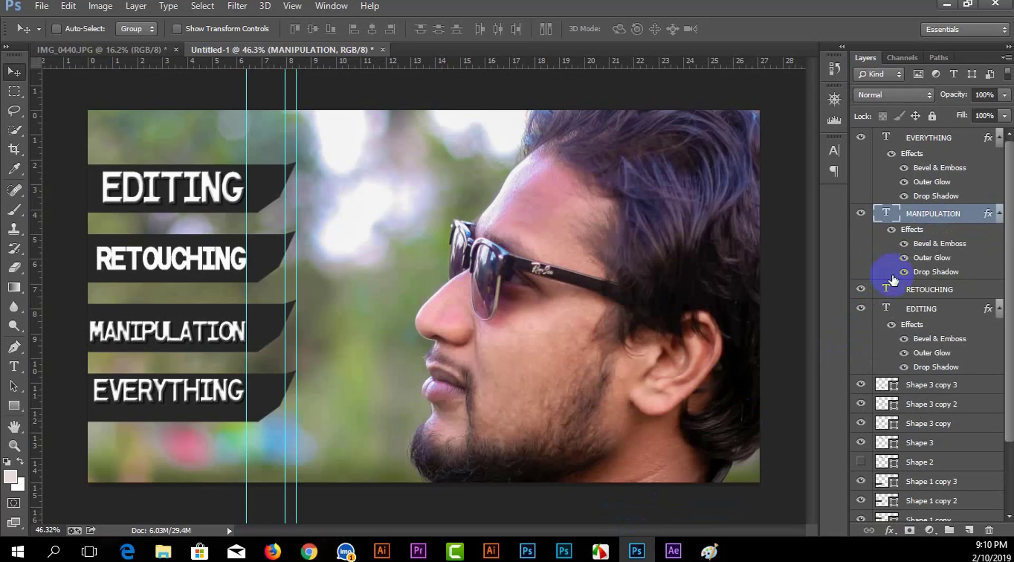
pyautogui.rightClick(900, 292)
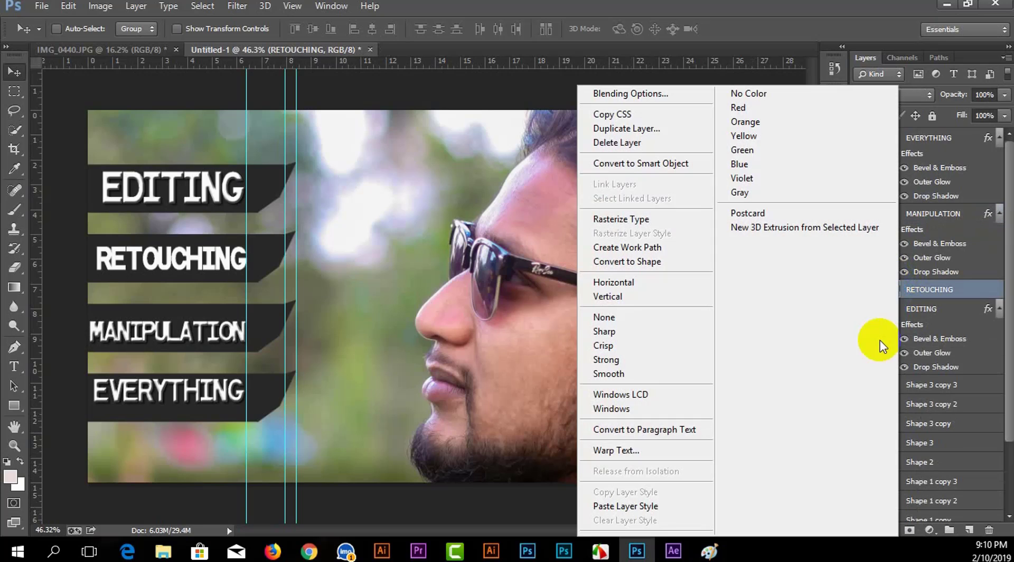
pyautogui.click(654, 508)
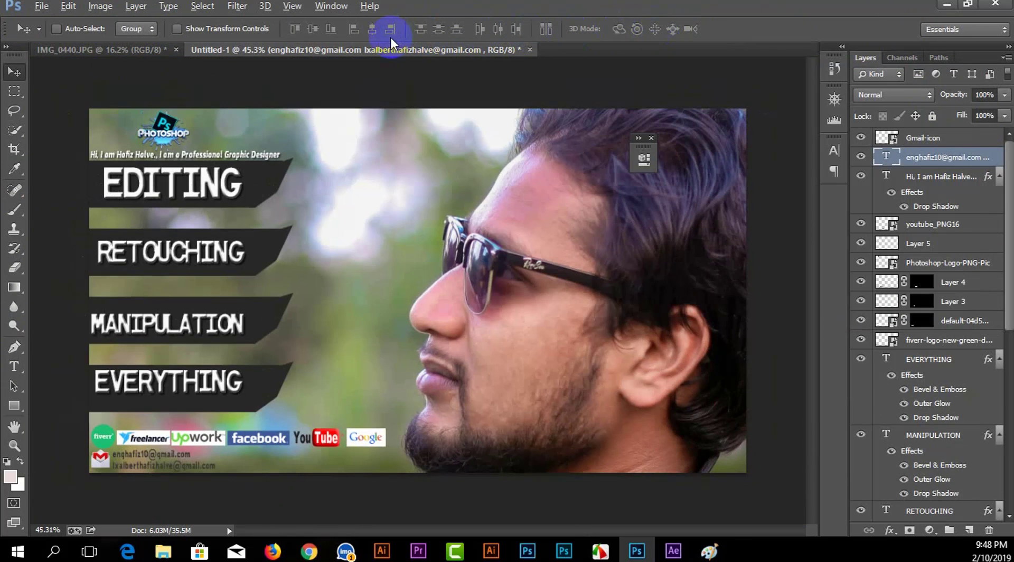
# - Zoom out and add an empty Layer 6 above the Gmail-icon layer
pyautogui.hotkey('ctrl', '-')
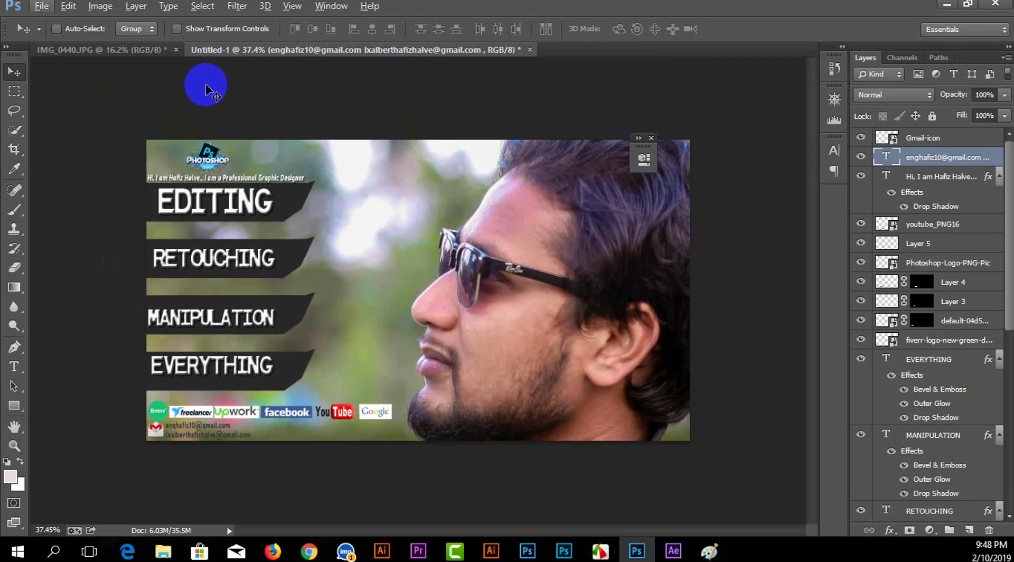
pyautogui.click(931, 138)
pyautogui.click(973, 528)
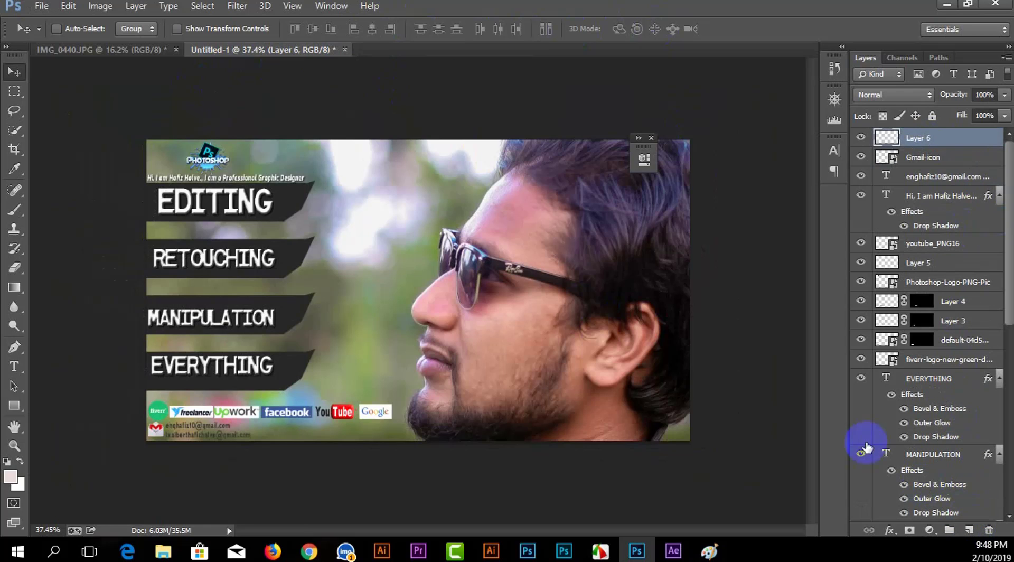
pyautogui.click(101, 7)
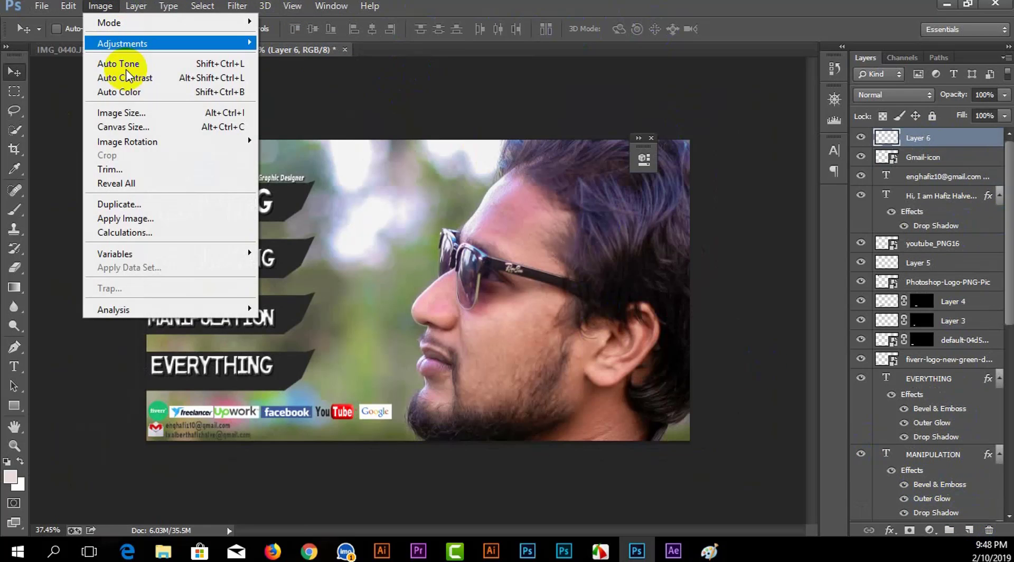
# - Stamp all layers onto Layer 6, Apply Image in Multiply, and launch Camera Raw Filter
pyautogui.click(182, 218)
pyautogui.press('Return')
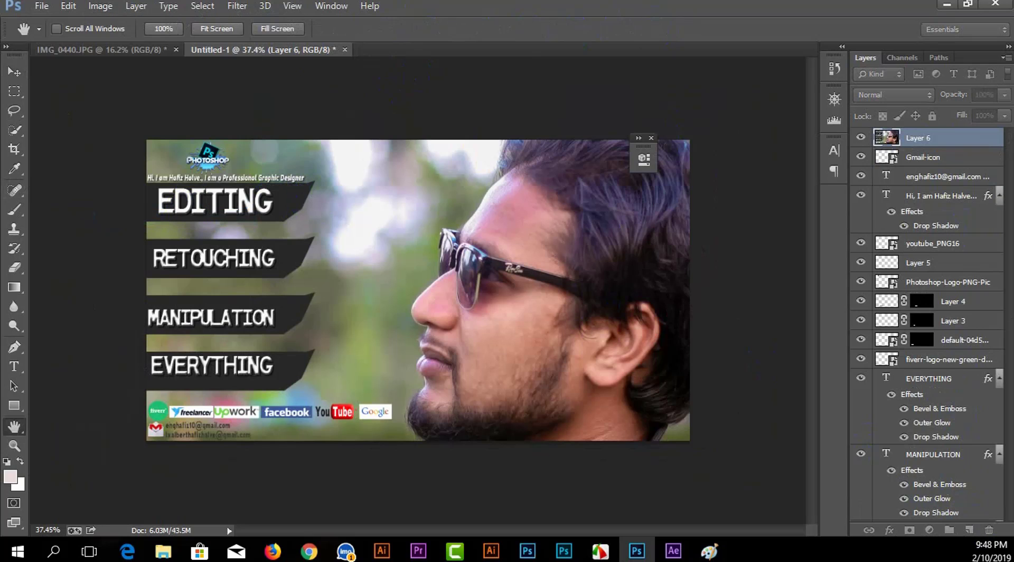
pyautogui.click(731, 179)
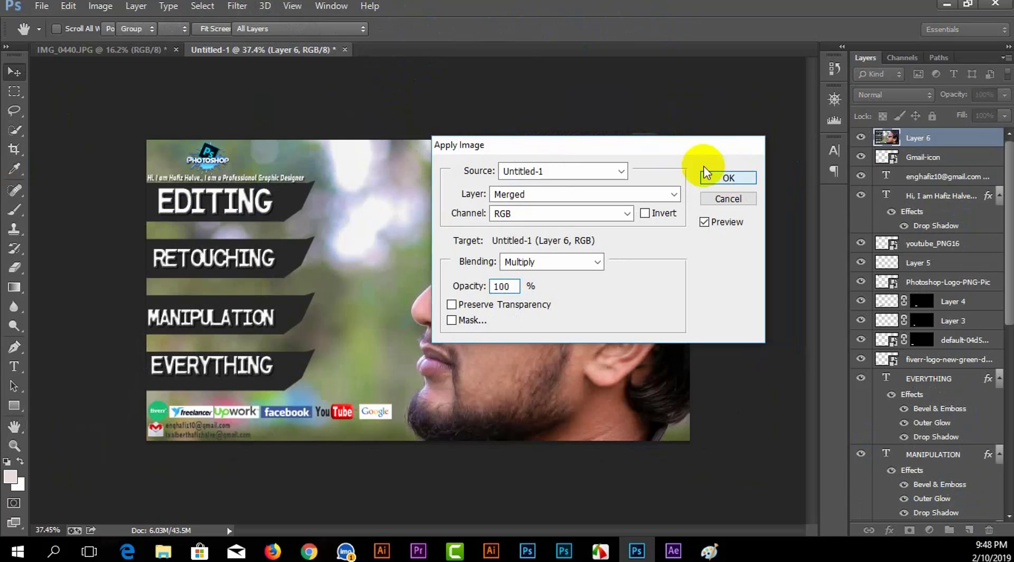
pyautogui.click(238, 7)
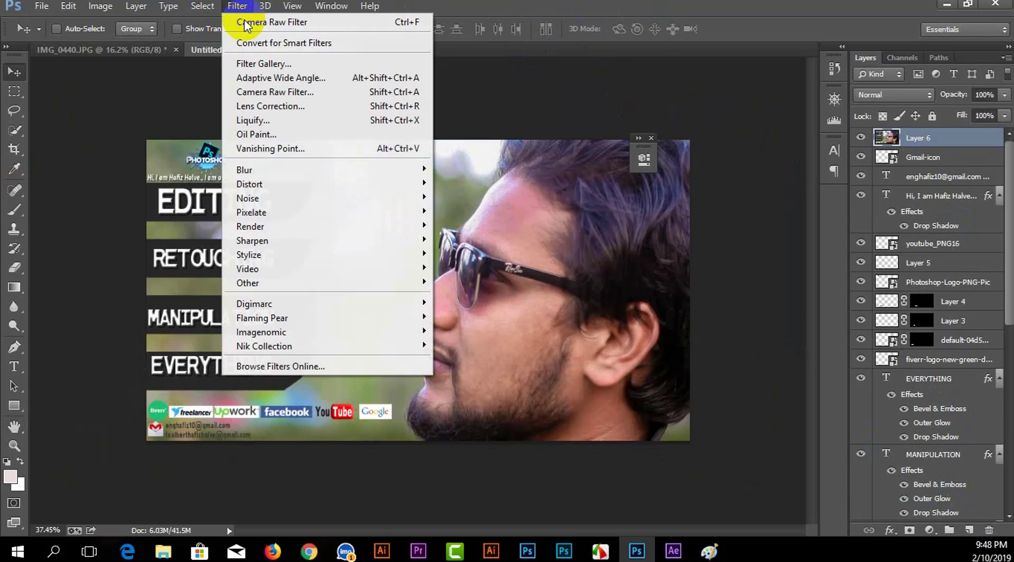
pyautogui.click(264, 90)
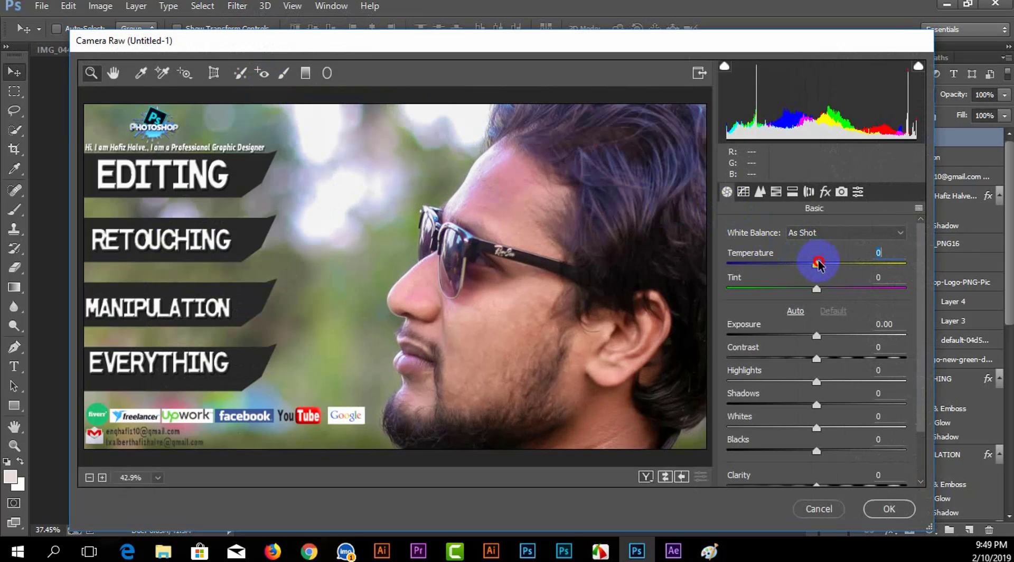
# - Set Temperature -7, Tint -8, Exposure -0.15, Contrast +20, Whites +26 and Clarity +21
pyautogui.moveTo(818, 262); pyautogui.dragTo(811, 266)
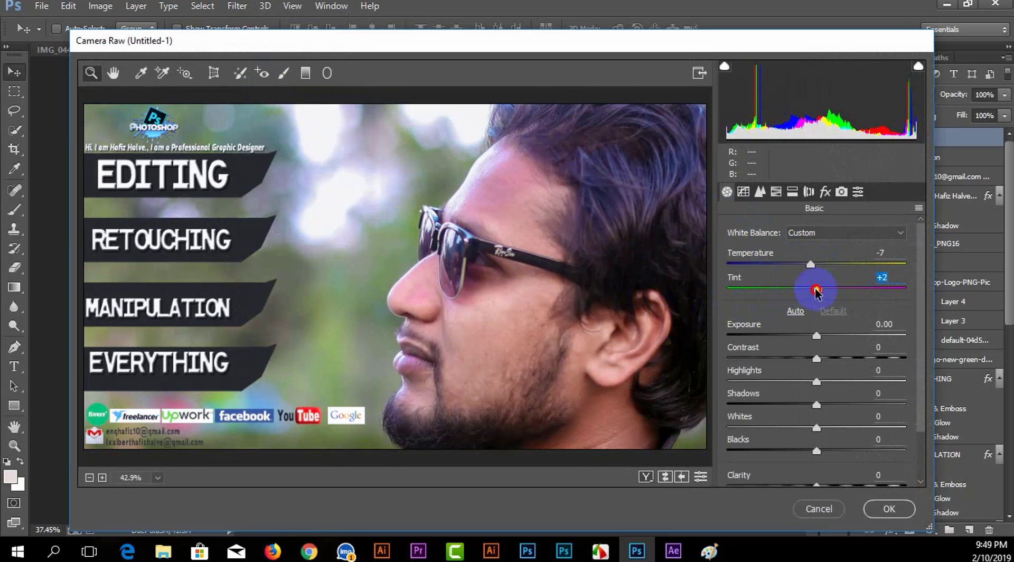
pyautogui.moveTo(813, 290); pyautogui.dragTo(796, 295)
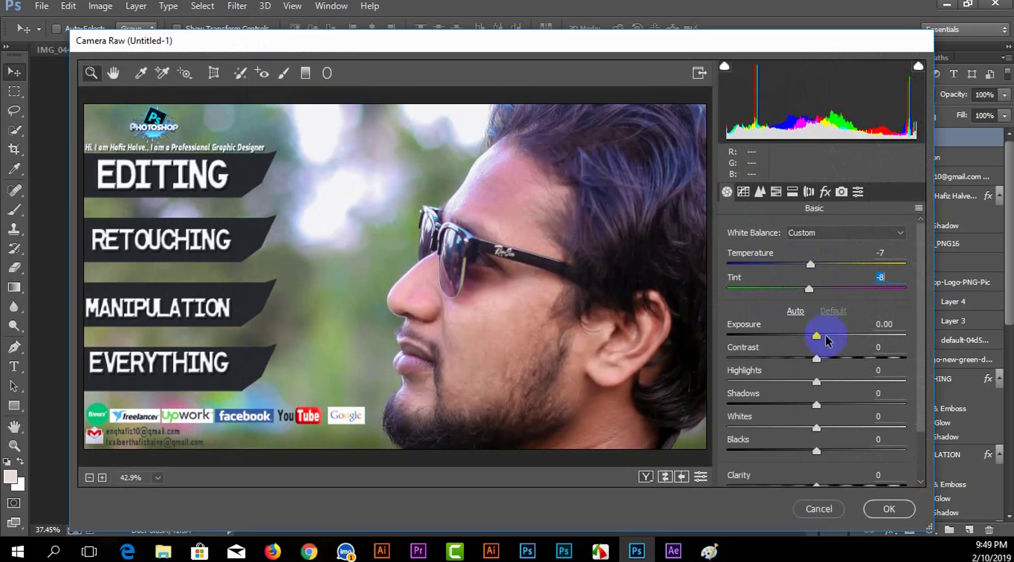
pyautogui.moveTo(820, 340)
pyautogui.mouseDown()
pyautogui.moveTo(829, 335)
pyautogui.moveTo(818, 339)
pyautogui.mouseUp()
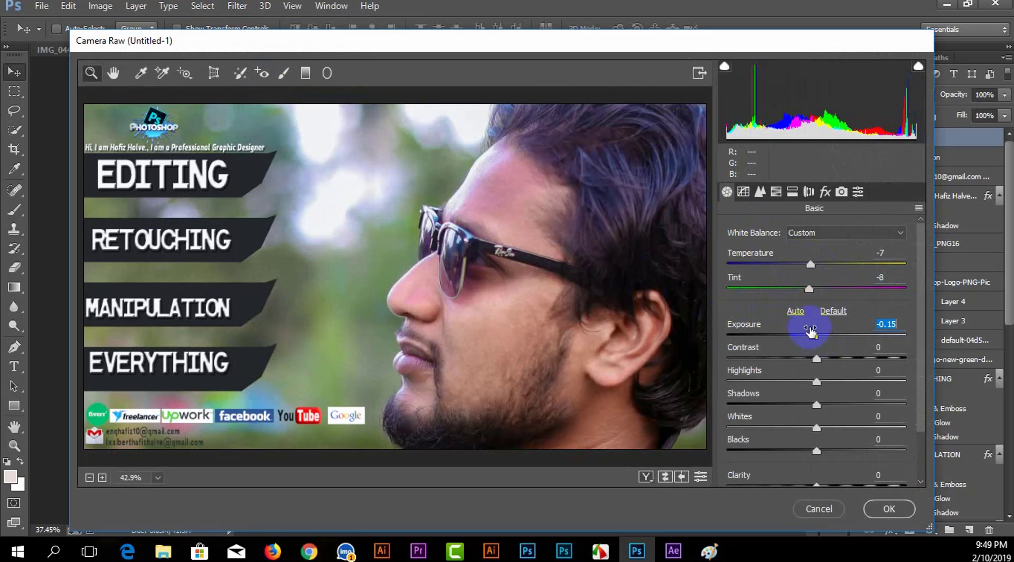
pyautogui.moveTo(820, 361); pyautogui.dragTo(836, 371)
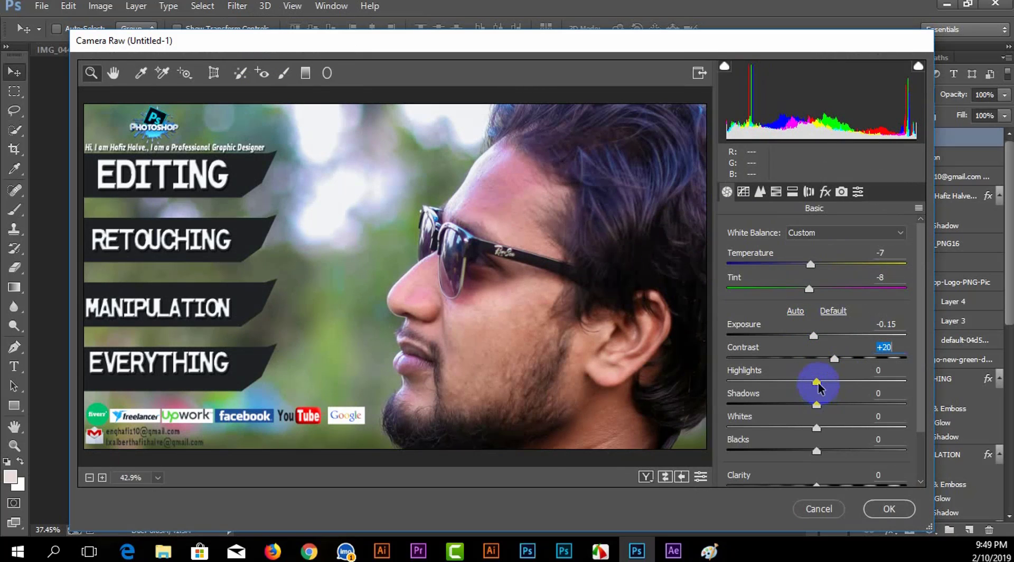
pyautogui.moveTo(818, 387); pyautogui.dragTo(822, 388)
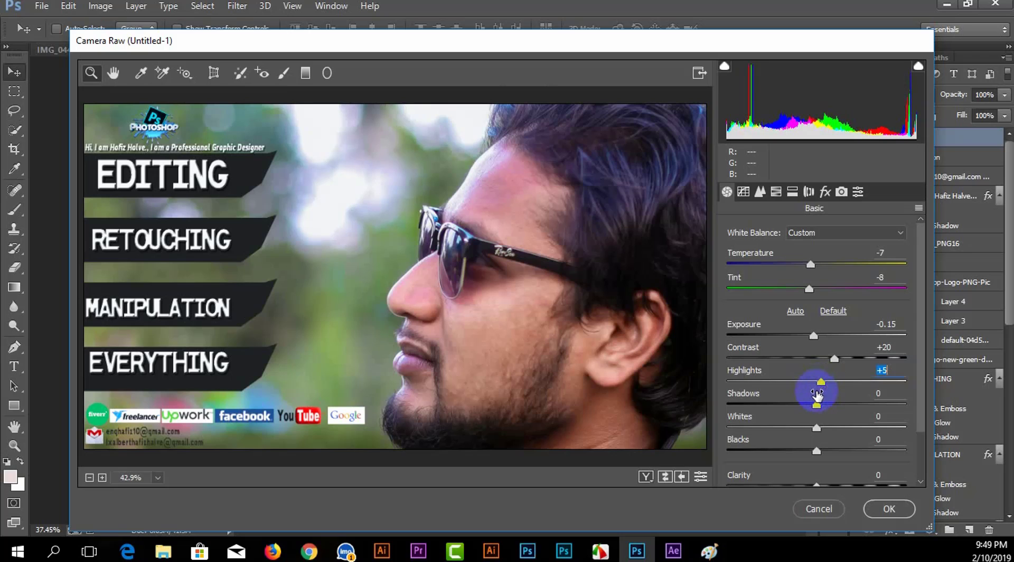
pyautogui.moveTo(819, 428)
pyautogui.mouseDown()
pyautogui.moveTo(843, 436)
pyautogui.moveTo(815, 459)
pyautogui.moveTo(834, 463)
pyautogui.mouseUp()
pyautogui.scroll(-2, 826, 459)
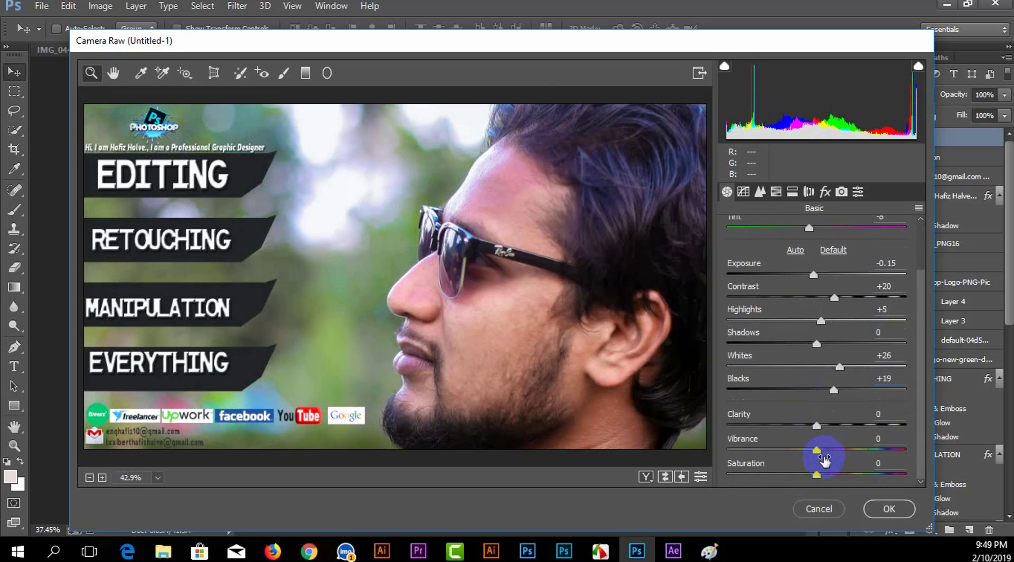
pyautogui.moveTo(816, 429); pyautogui.dragTo(834, 429)
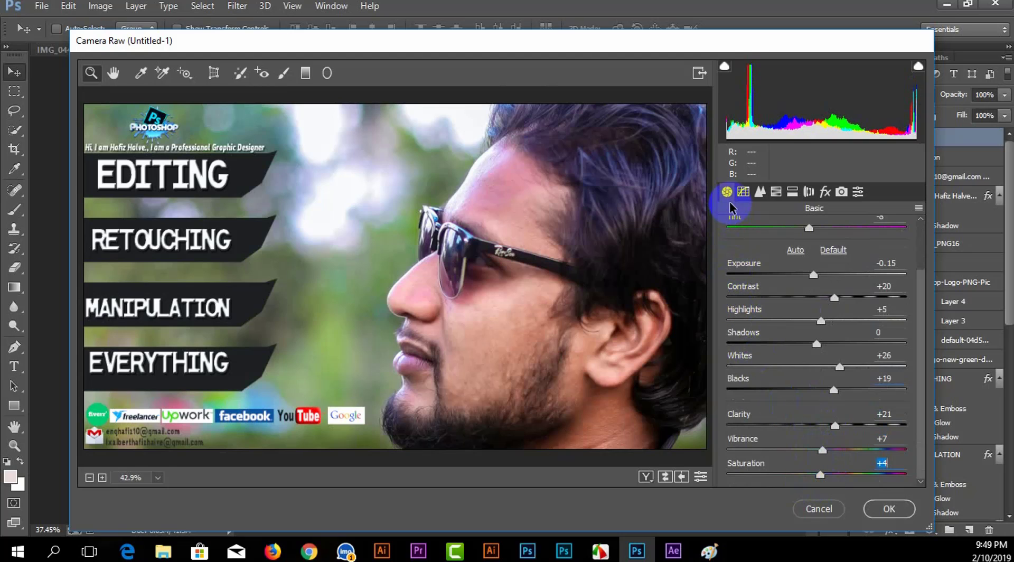
# - On the Detail tab, set Luminance 5, Luminance Contrast 8, Color 9 and Masking 8
pyautogui.click(760, 193)
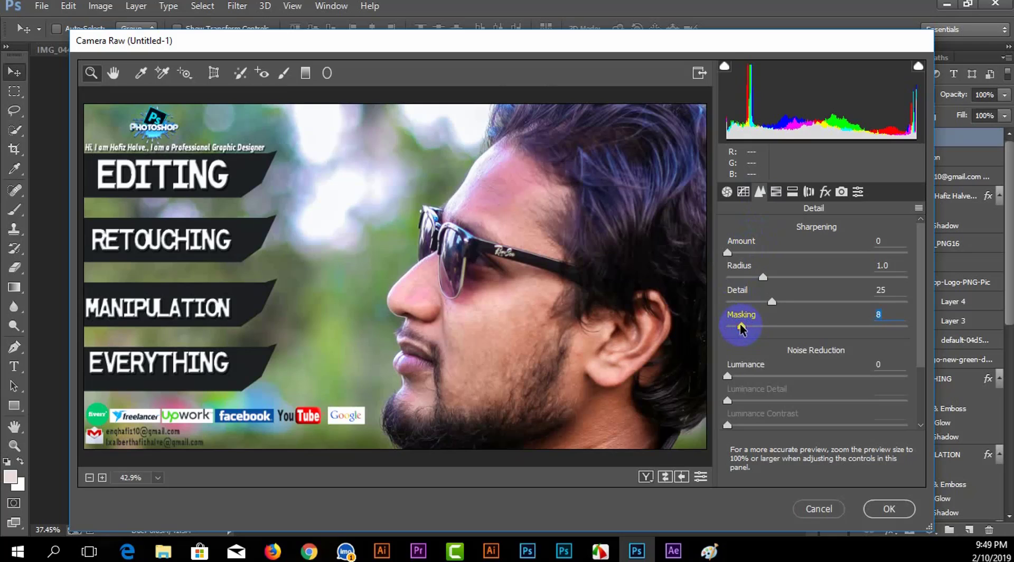
pyautogui.click(735, 375)
pyautogui.scroll(-2, 734, 383)
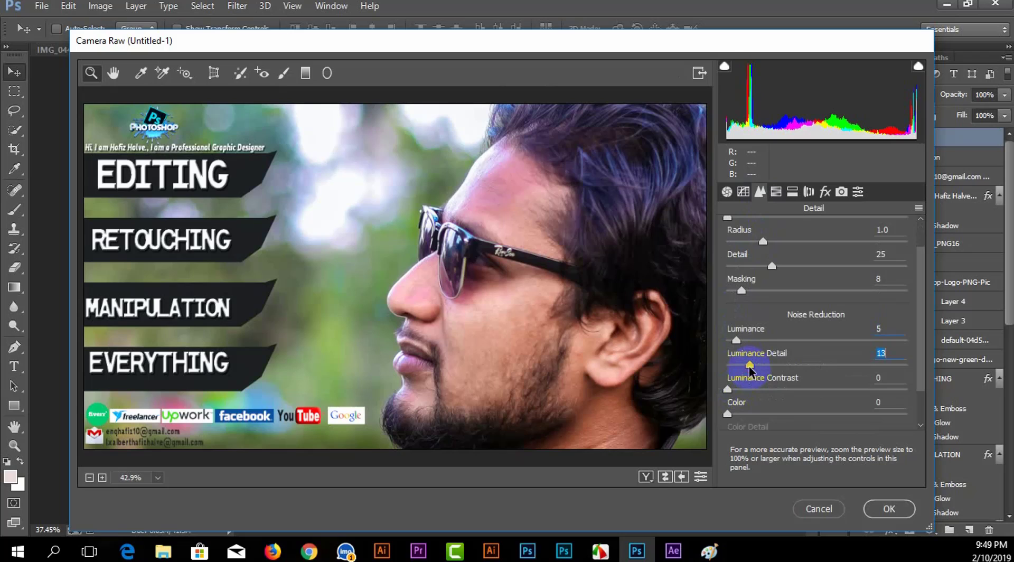
pyautogui.click(742, 391)
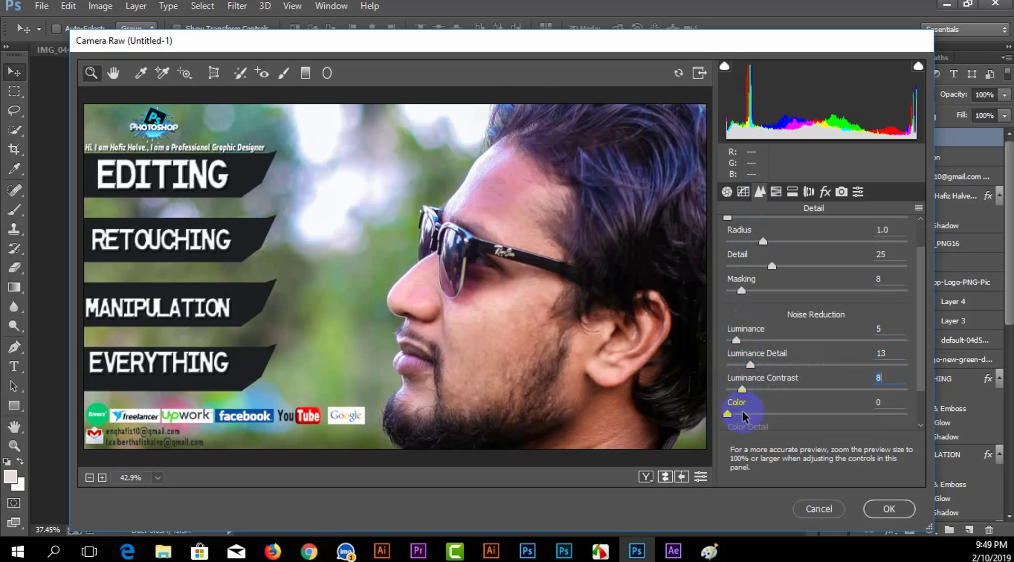
pyautogui.scroll(-3, 743, 417)
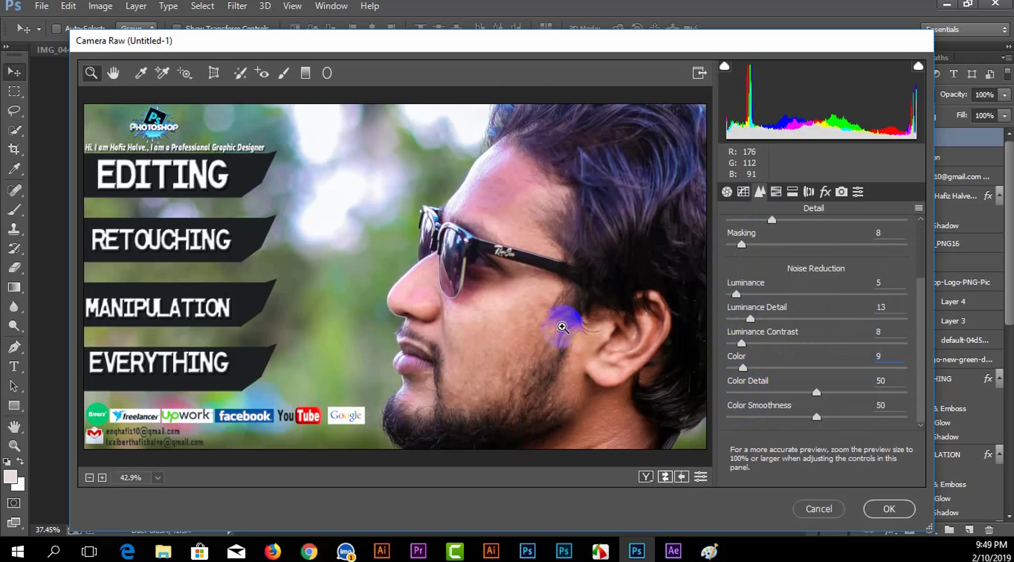
pyautogui.scroll(2, 773, 209)
# - In HSL, brighten the oranges' luminance and reduce their saturation
pyautogui.click(774, 192)
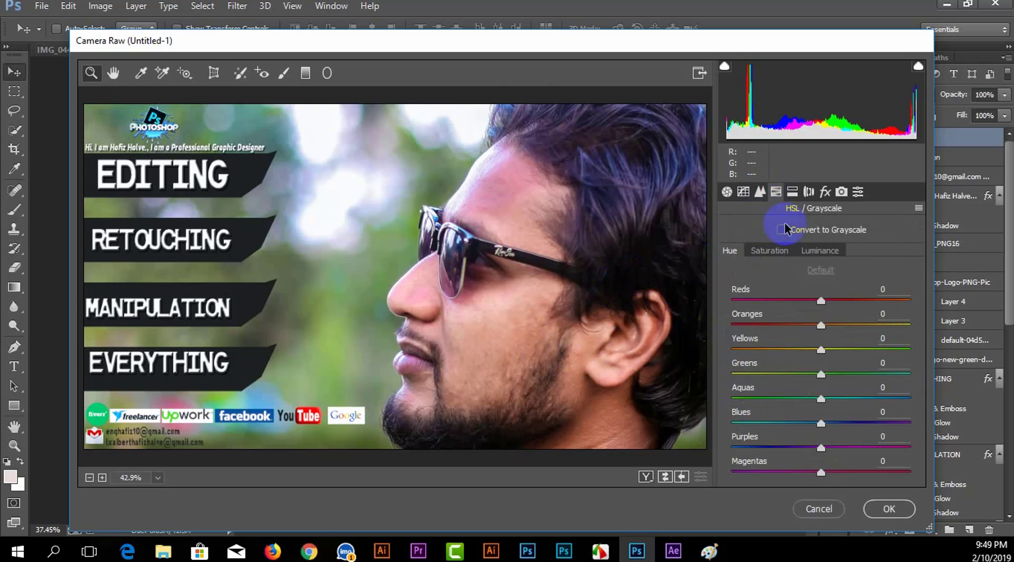
pyautogui.click(815, 253)
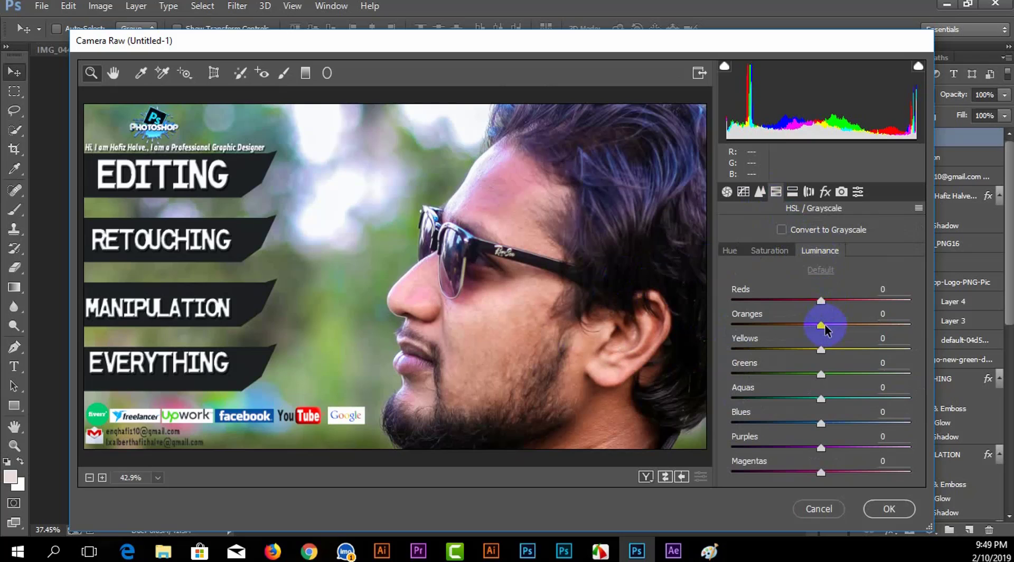
pyautogui.moveTo(822, 327); pyautogui.dragTo(840, 337)
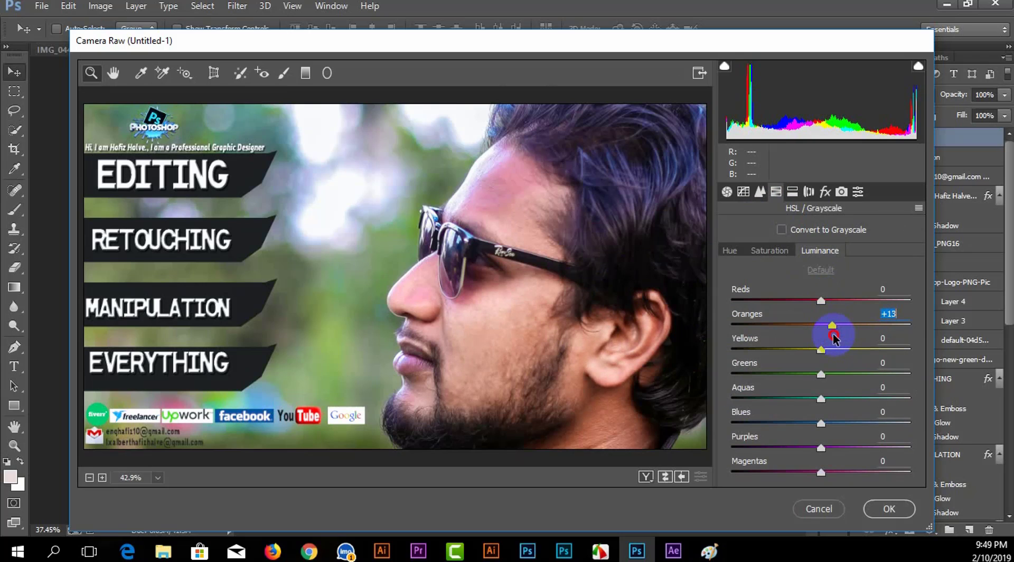
pyautogui.click(770, 252)
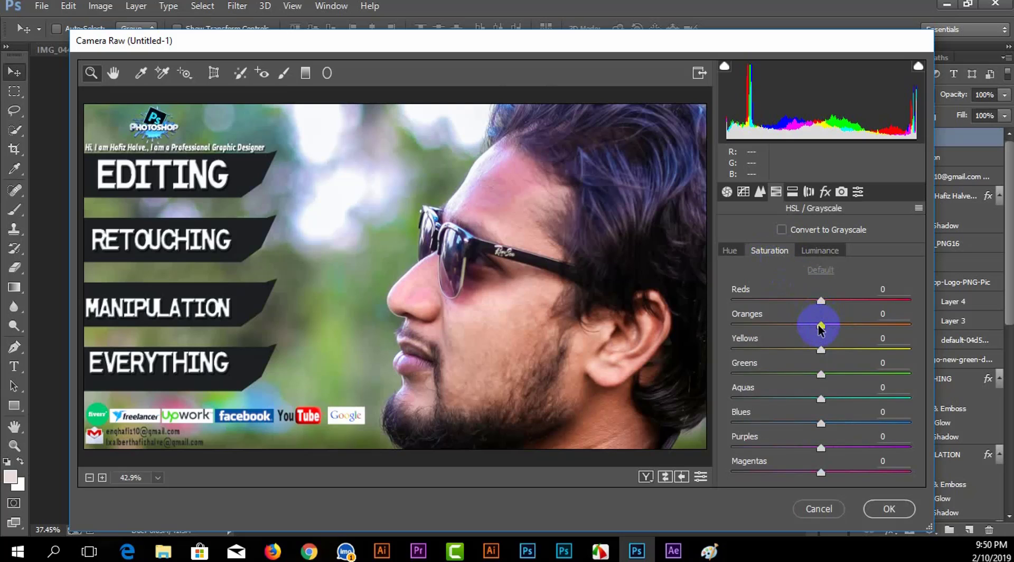
pyautogui.moveTo(820, 328); pyautogui.dragTo(801, 326)
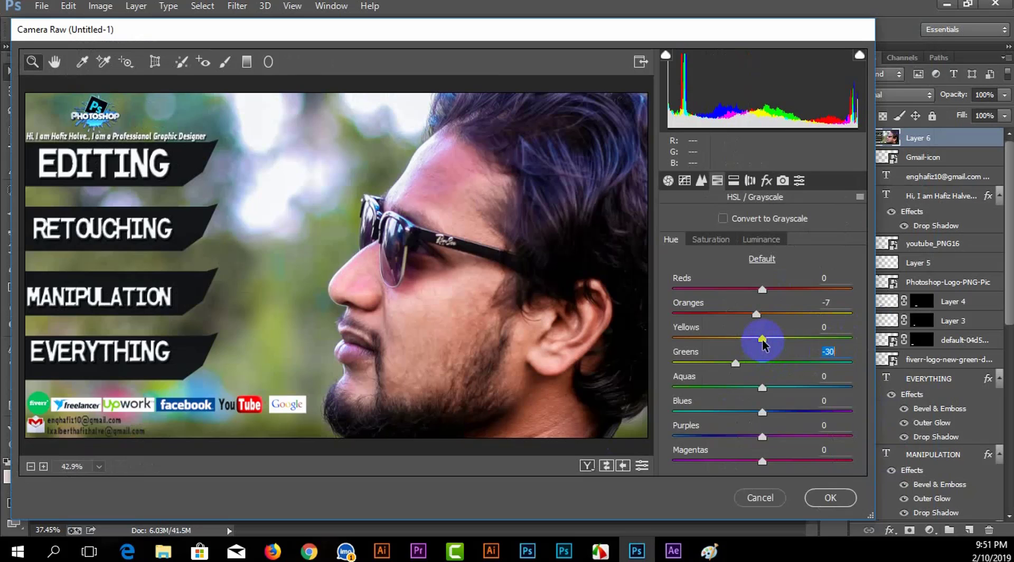
# - Shift the yellow (+48) and green hues, then desaturate yellows and fine-tune oranges
pyautogui.moveTo(762, 339)
pyautogui.mouseDown()
pyautogui.moveTo(813, 372)
pyautogui.moveTo(805, 373)
pyautogui.mouseUp()
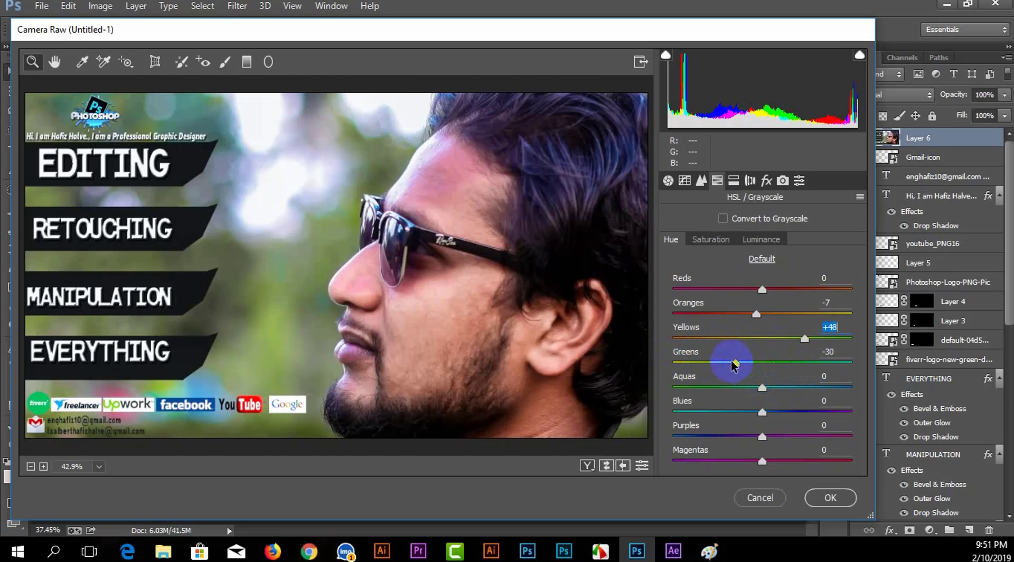
pyautogui.moveTo(733, 364)
pyautogui.mouseDown()
pyautogui.moveTo(765, 358)
pyautogui.moveTo(722, 372)
pyautogui.mouseUp()
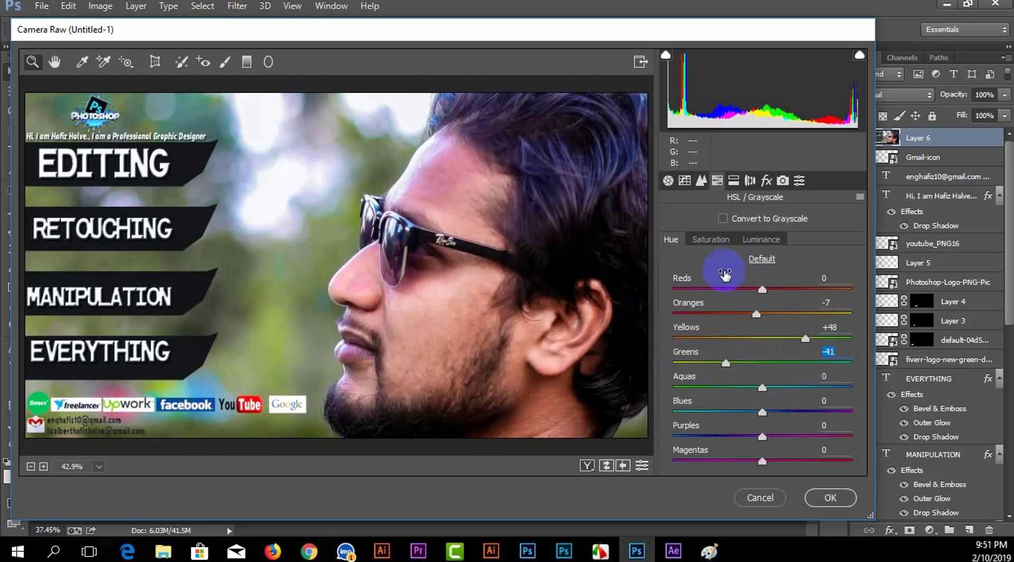
pyautogui.click(726, 240)
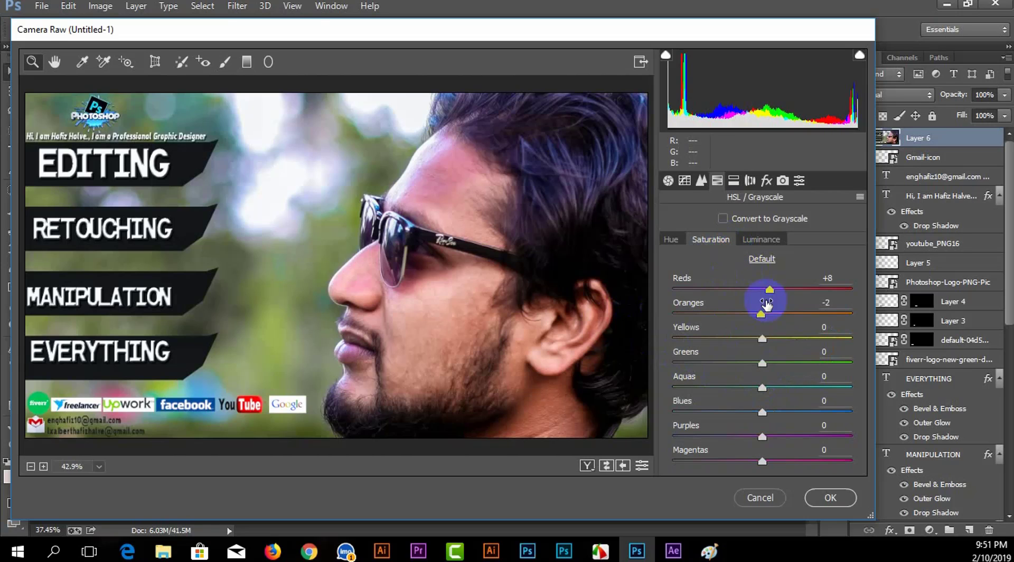
pyautogui.moveTo(761, 339)
pyautogui.mouseDown()
pyautogui.moveTo(774, 339)
pyautogui.moveTo(756, 338)
pyautogui.moveTo(775, 370)
pyautogui.mouseUp()
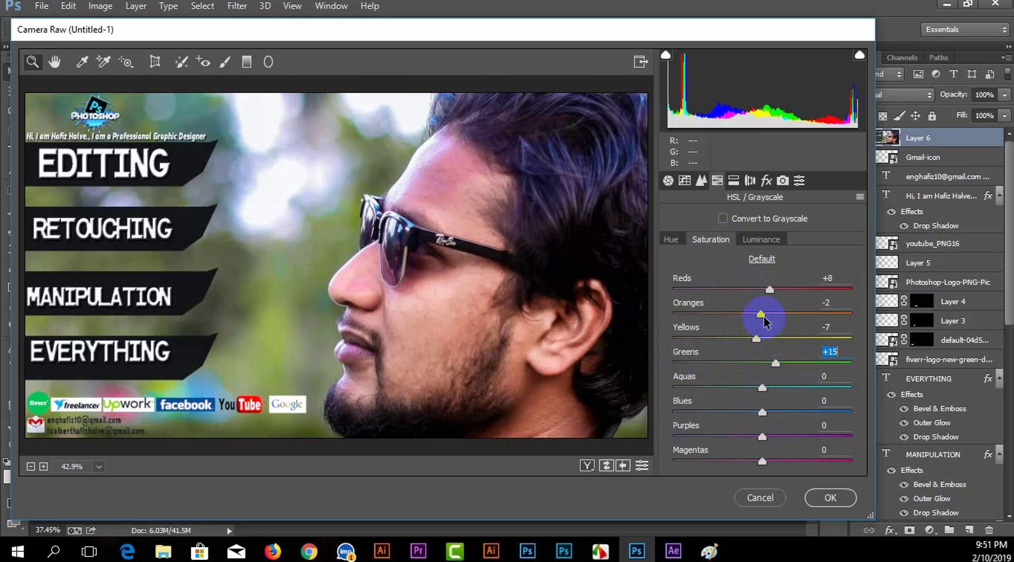
pyautogui.moveTo(764, 316); pyautogui.dragTo(760, 317)
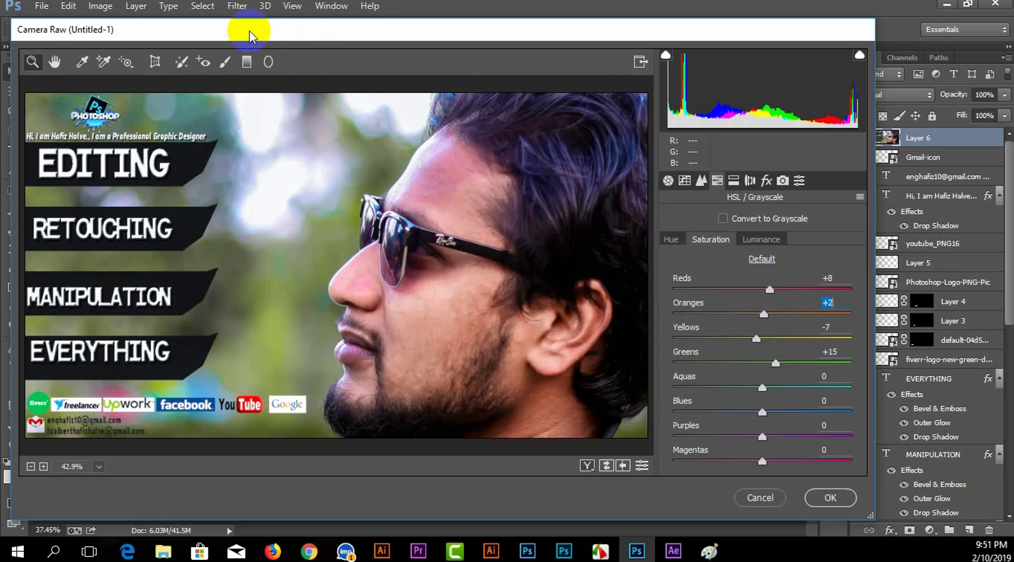
# - Paint an Adjustment Brush mask over the face and neck
pyautogui.click(222, 63)
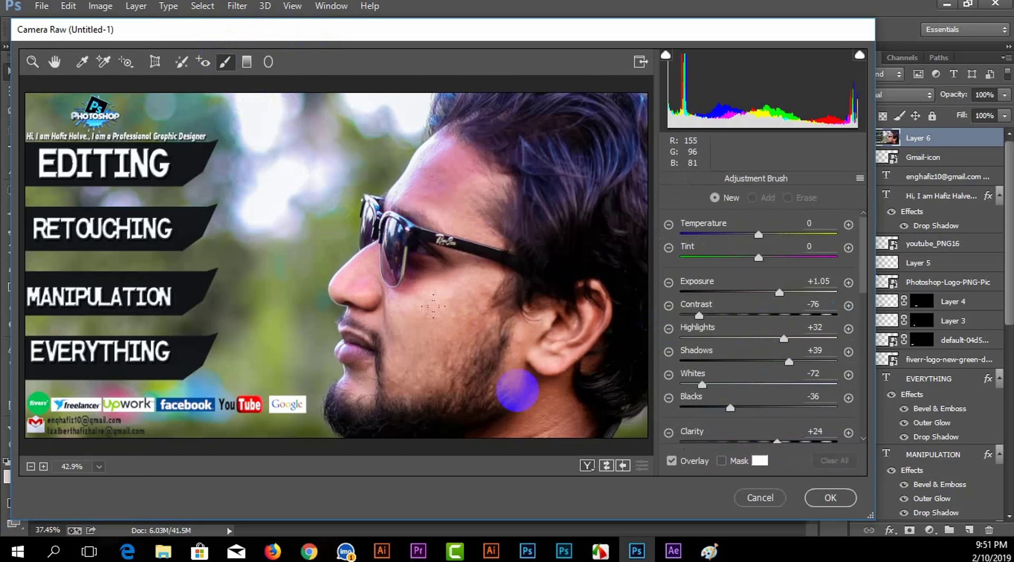
pyautogui.moveTo(549, 422); pyautogui.dragTo(499, 217)
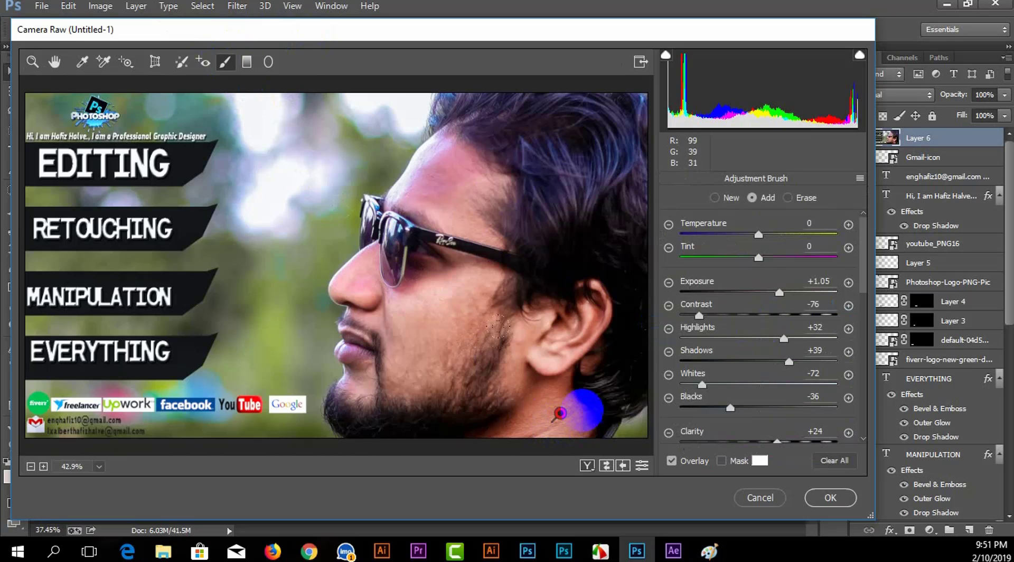
pyautogui.click(429, 158)
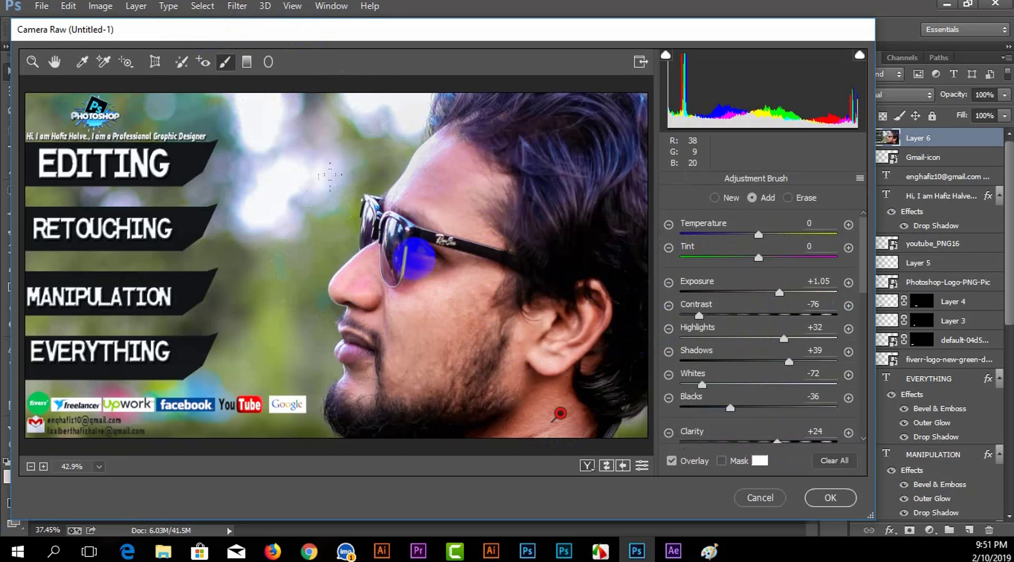
pyautogui.click(384, 292)
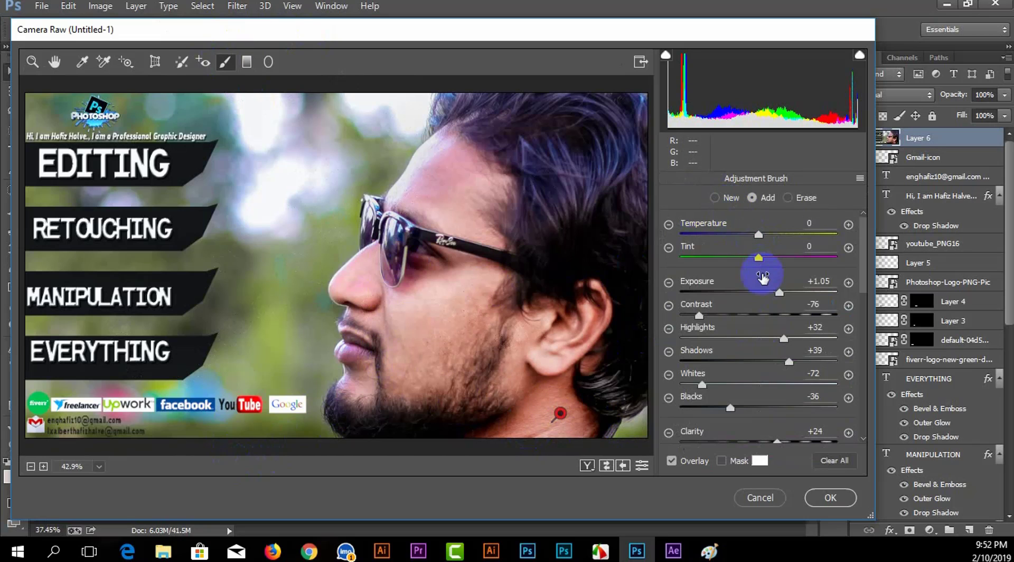
# - Set the brushed area to Exposure +1.20, Highlights +23, Temperature +9, and apply Camera Raw
pyautogui.moveTo(779, 291); pyautogui.dragTo(766, 293)
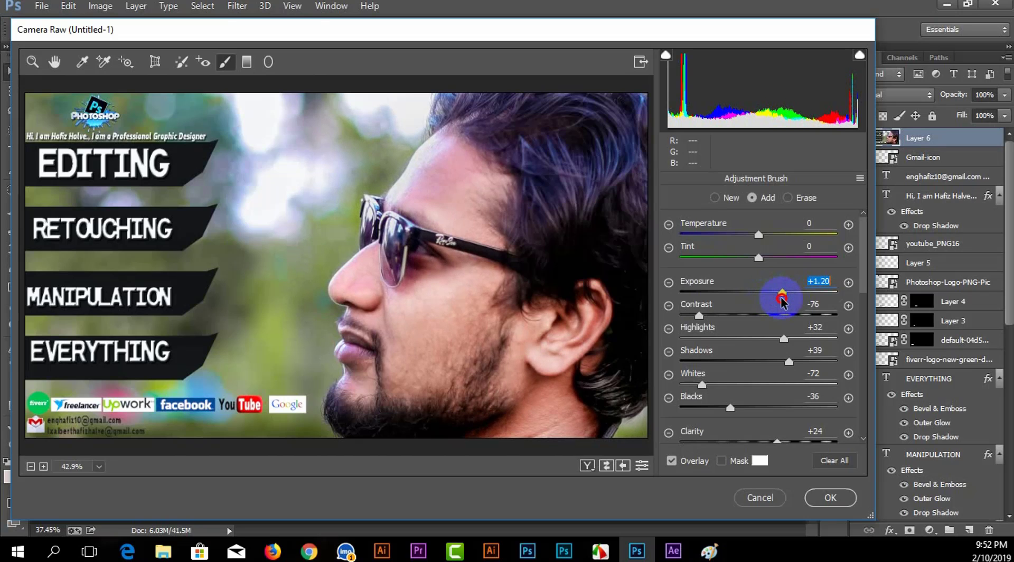
pyautogui.moveTo(697, 328)
pyautogui.mouseDown()
pyautogui.moveTo(718, 328)
pyautogui.moveTo(694, 326)
pyautogui.mouseUp()
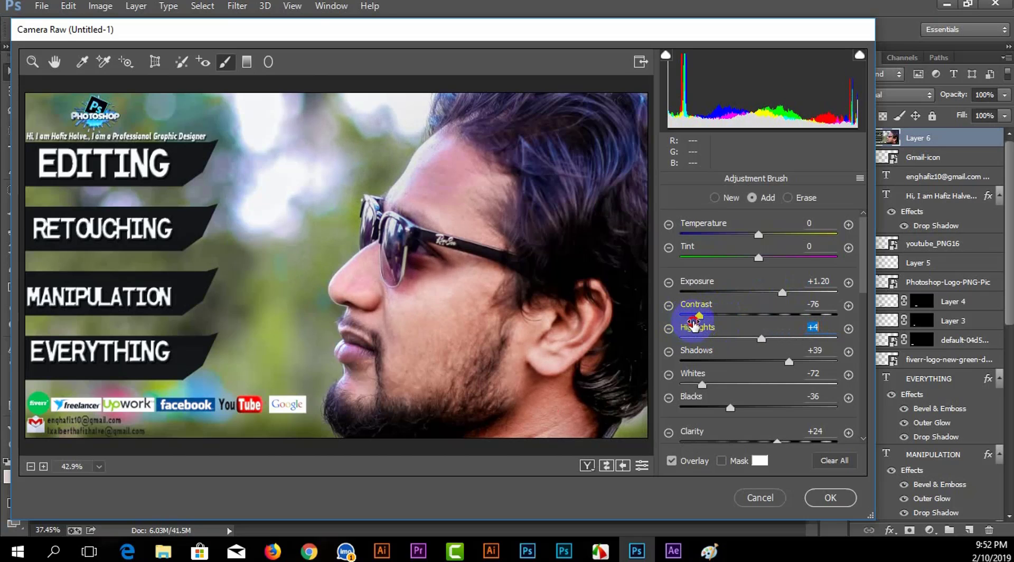
pyautogui.moveTo(693, 326); pyautogui.dragTo(694, 323)
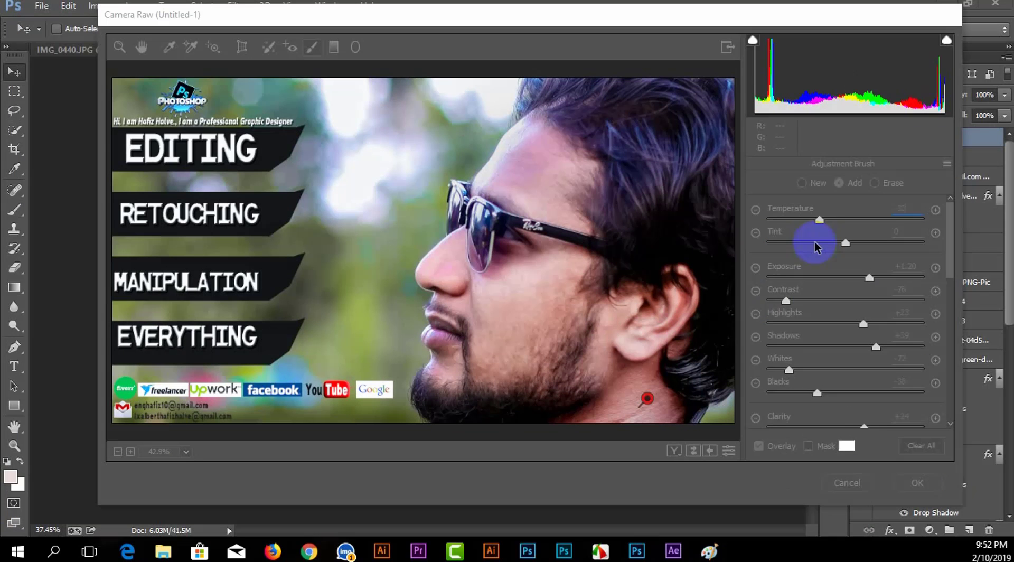
pyautogui.click(822, 219)
pyautogui.moveTo(821, 219)
pyautogui.mouseDown()
pyautogui.moveTo(856, 244)
pyautogui.moveTo(835, 249)
pyautogui.mouseUp()
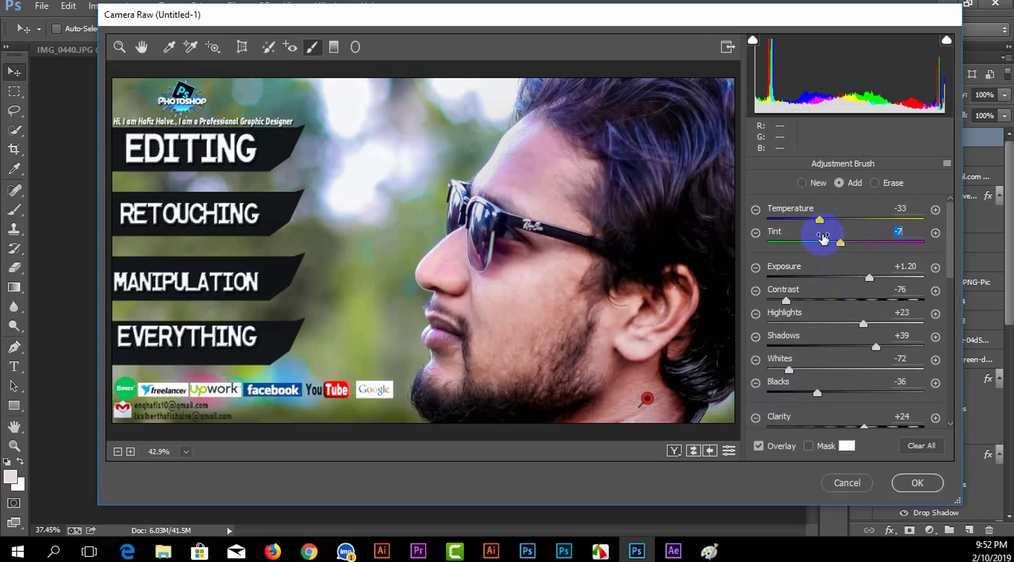
pyautogui.click(826, 218)
pyautogui.moveTo(833, 218); pyautogui.dragTo(853, 218)
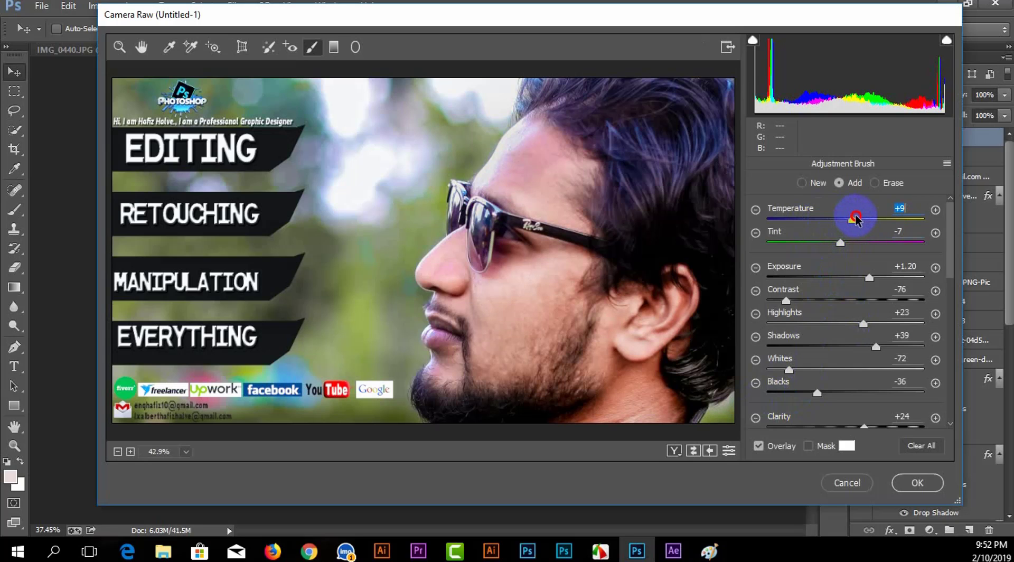
pyautogui.click(917, 482)
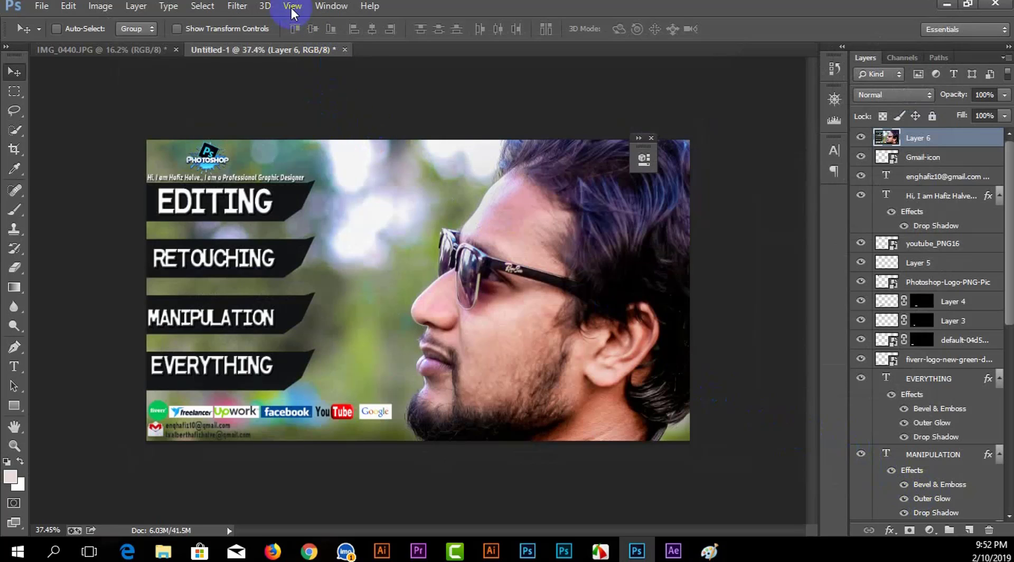
# - Apply the Imagenomic Portraiture filter to Layer 6 using the Default preset
pyautogui.click(237, 6)
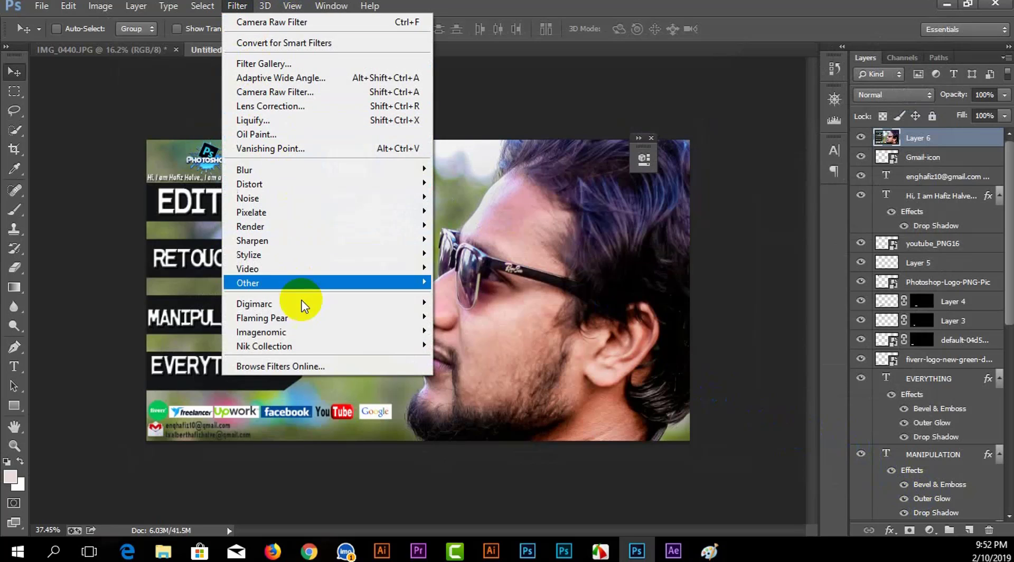
pyautogui.moveTo(261, 331)
pyautogui.click(484, 346)
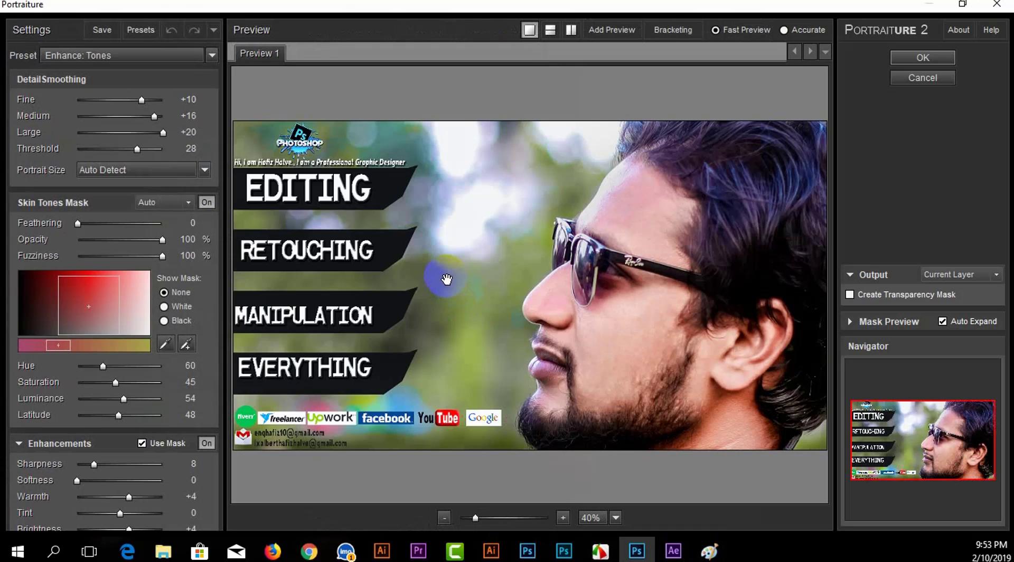
pyautogui.click(130, 52)
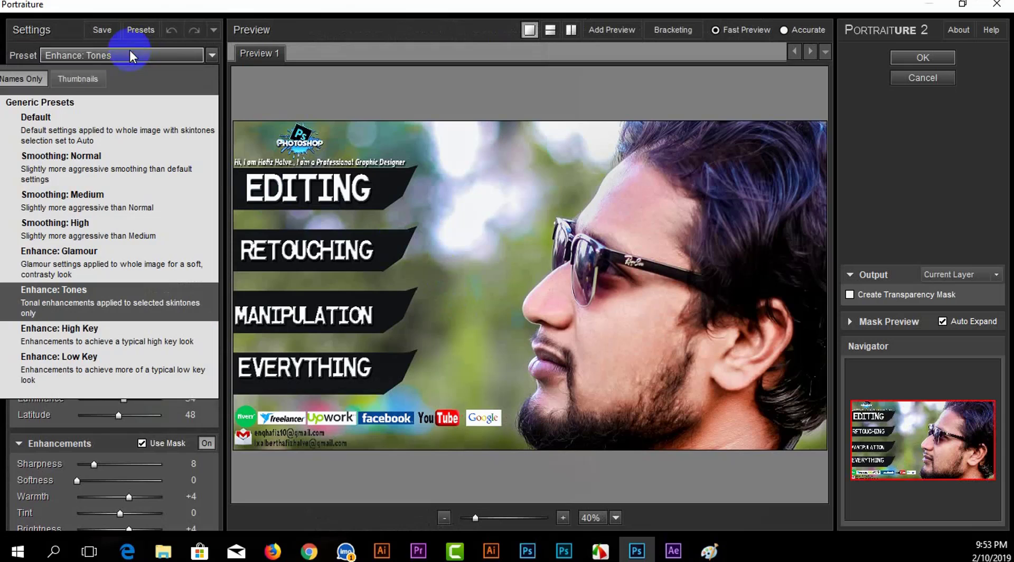
pyautogui.click(86, 116)
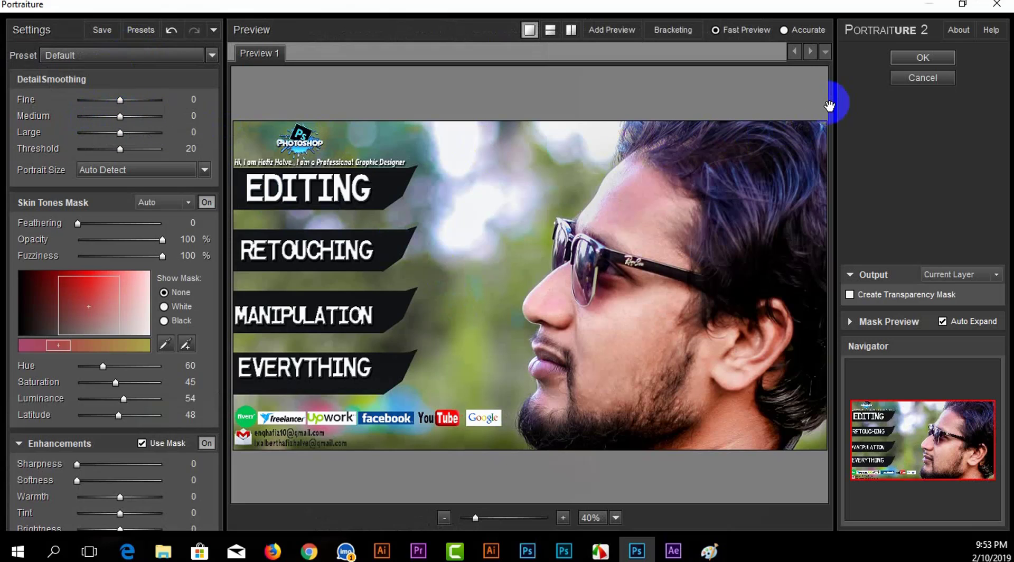
pyautogui.click(902, 60)
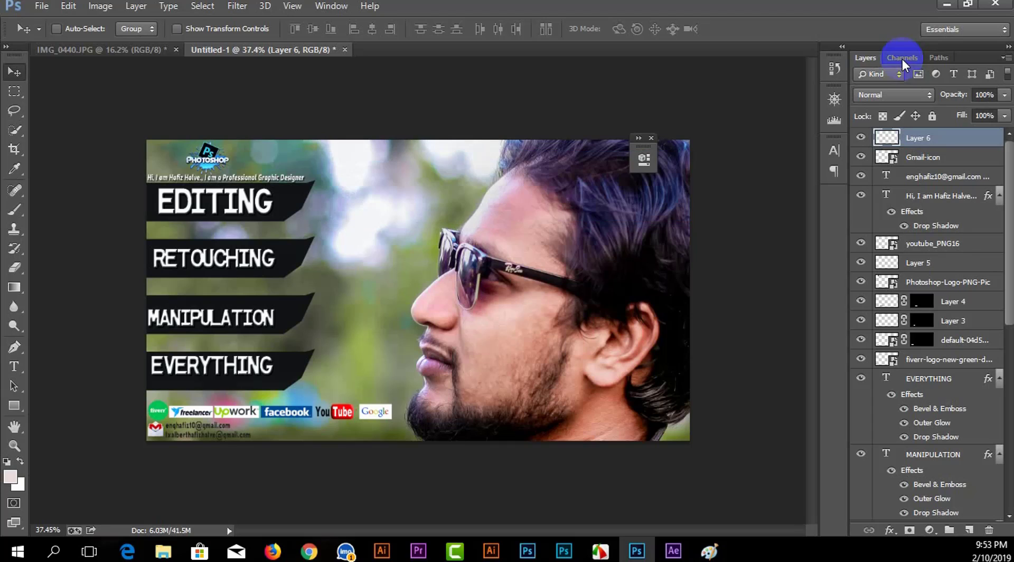